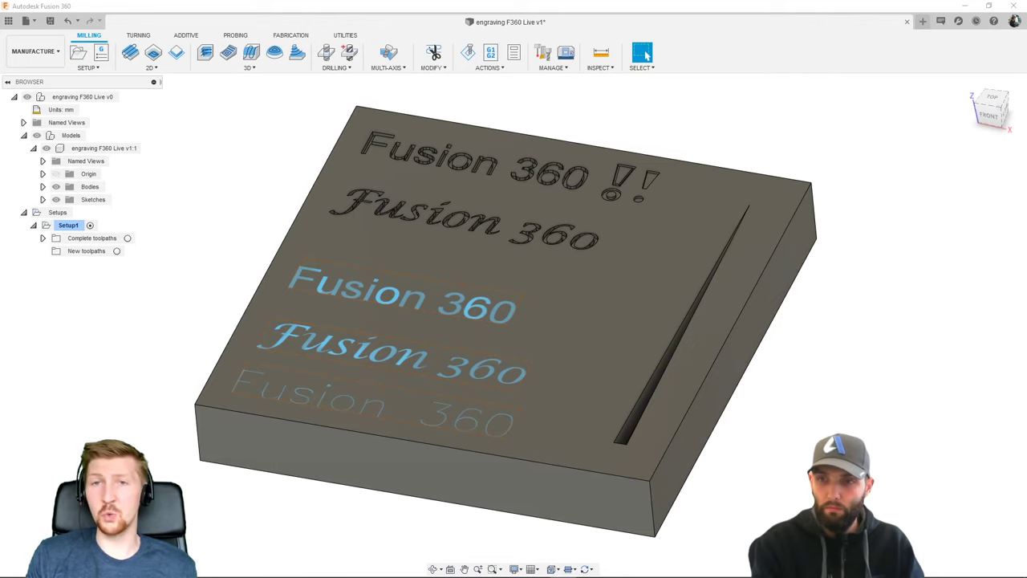
- Add a new chamfer mill (2 - Ø10mm L50mm) to the engraving document's own tool library
left_click(544, 55)
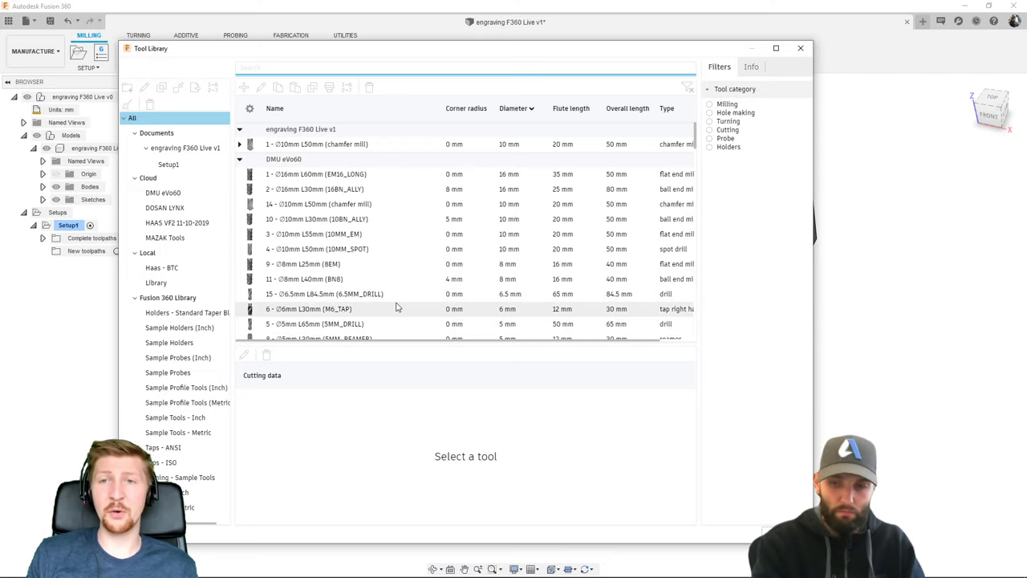
left_click(197, 149)
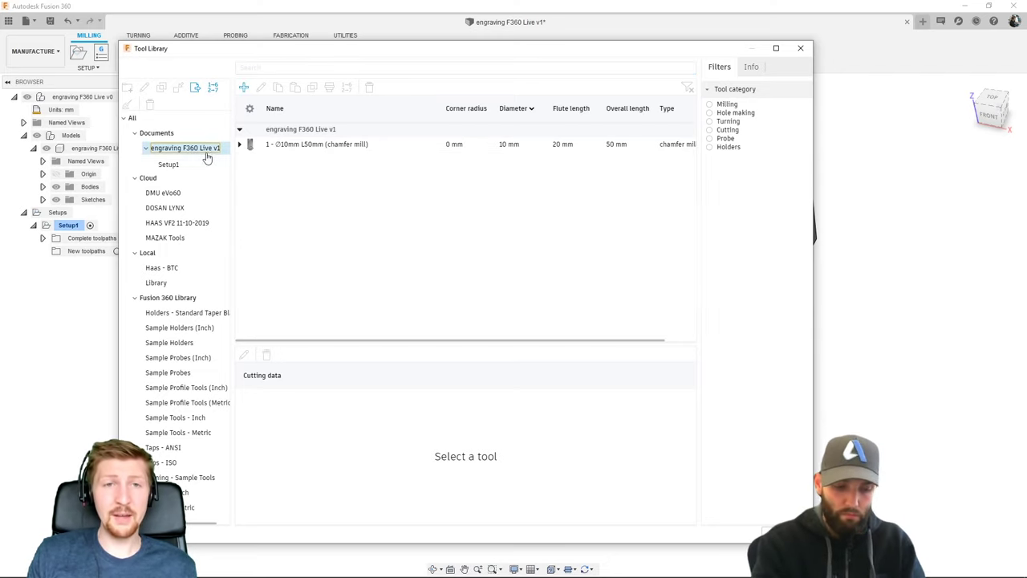
left_click(244, 87)
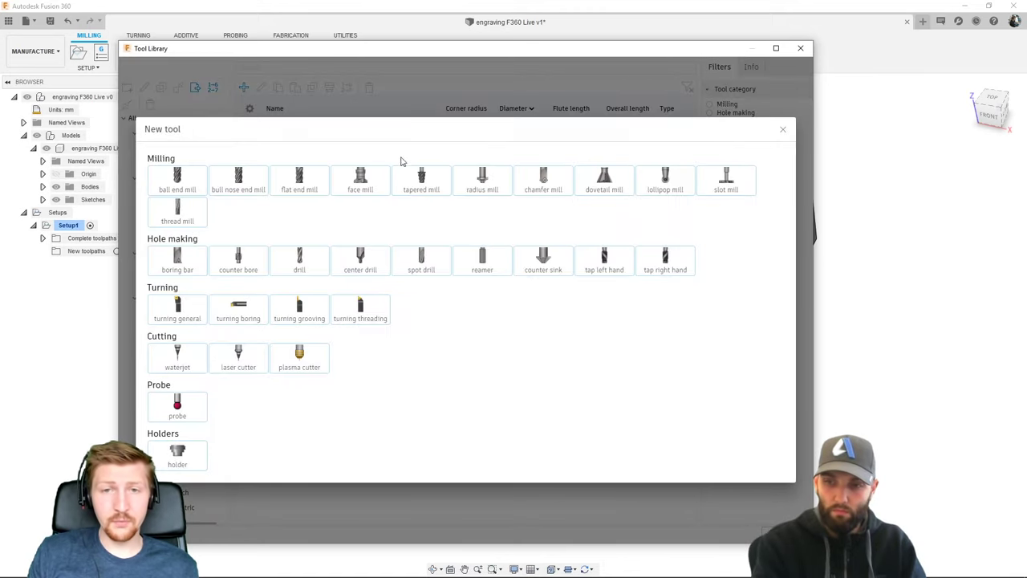
left_click(544, 175)
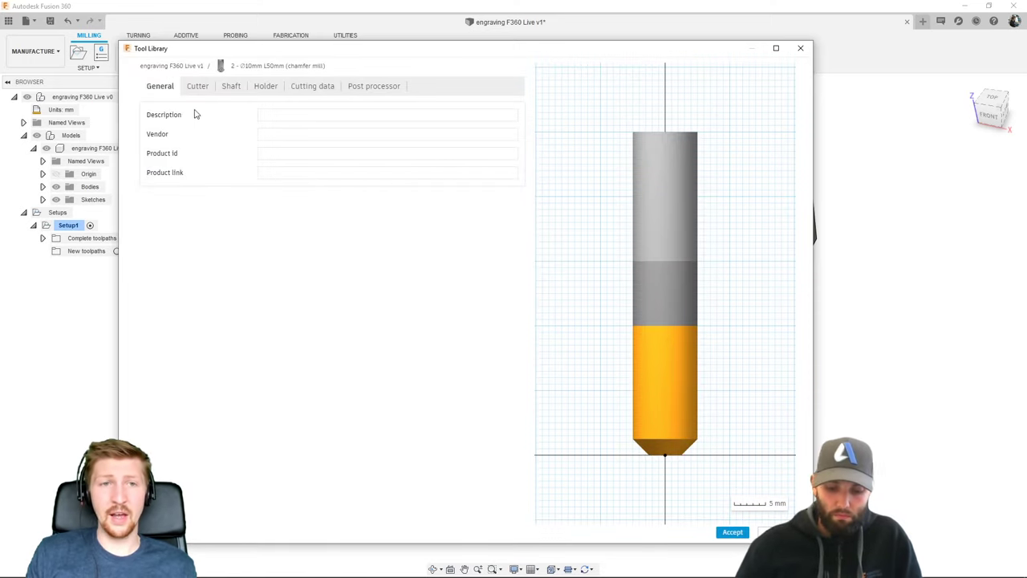
- On the Cutter tab, change the chamfer mill's diameter from 10 mm to 6 mm
left_click(292, 112)
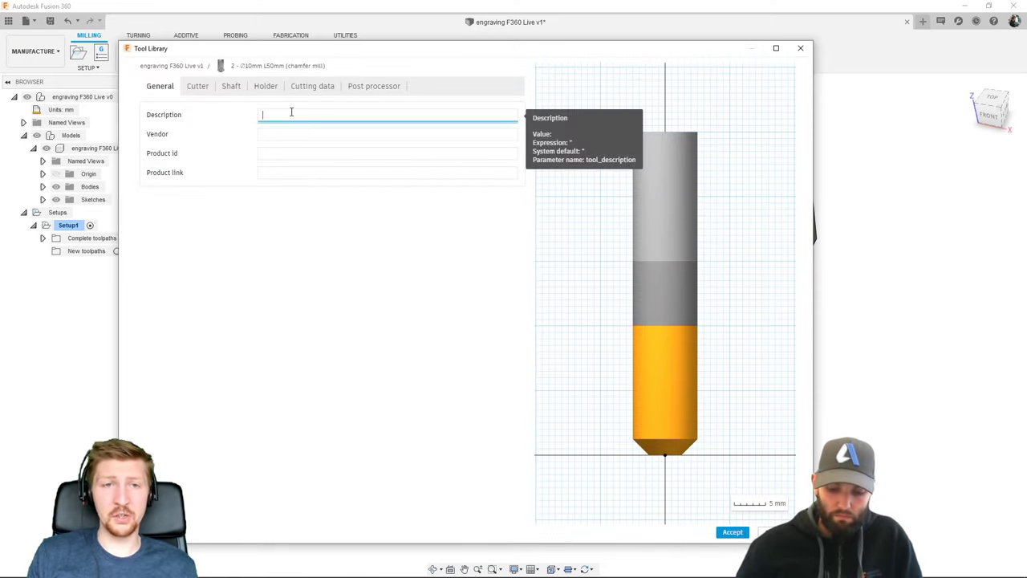
left_click(197, 87)
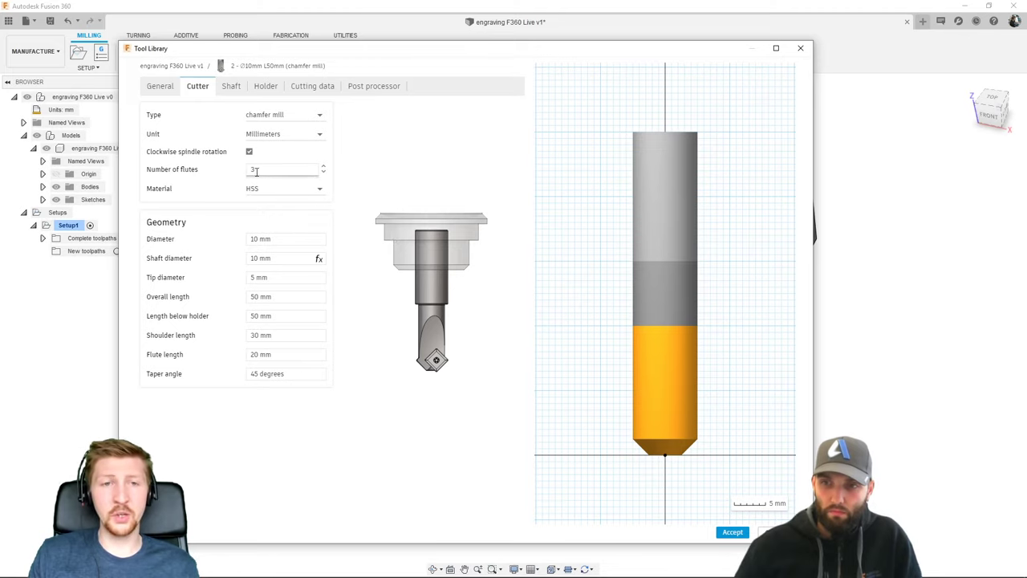
left_click(282, 239)
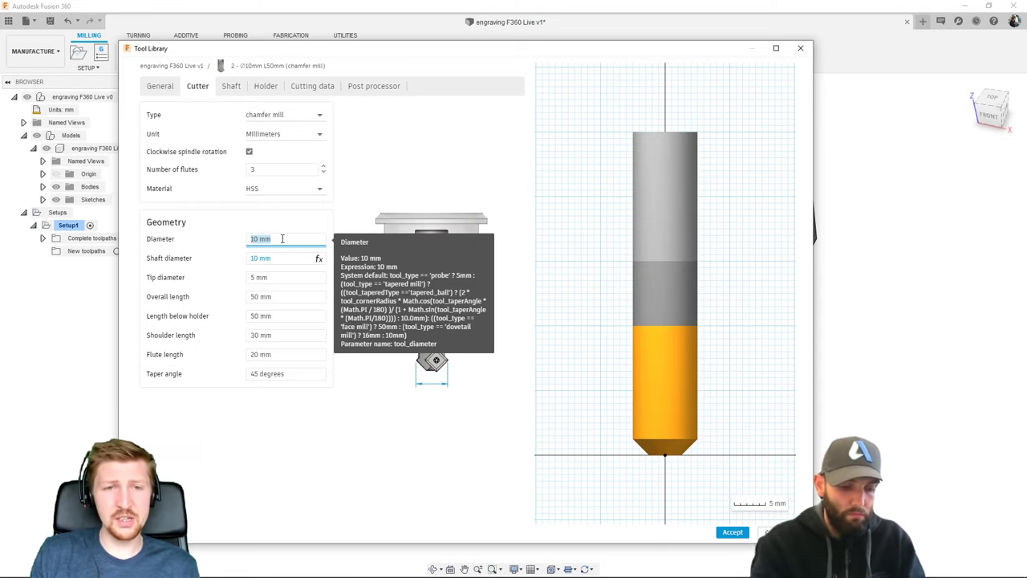
left_click(287, 239)
type("6")
left_click_drag(274, 239, 248, 239)
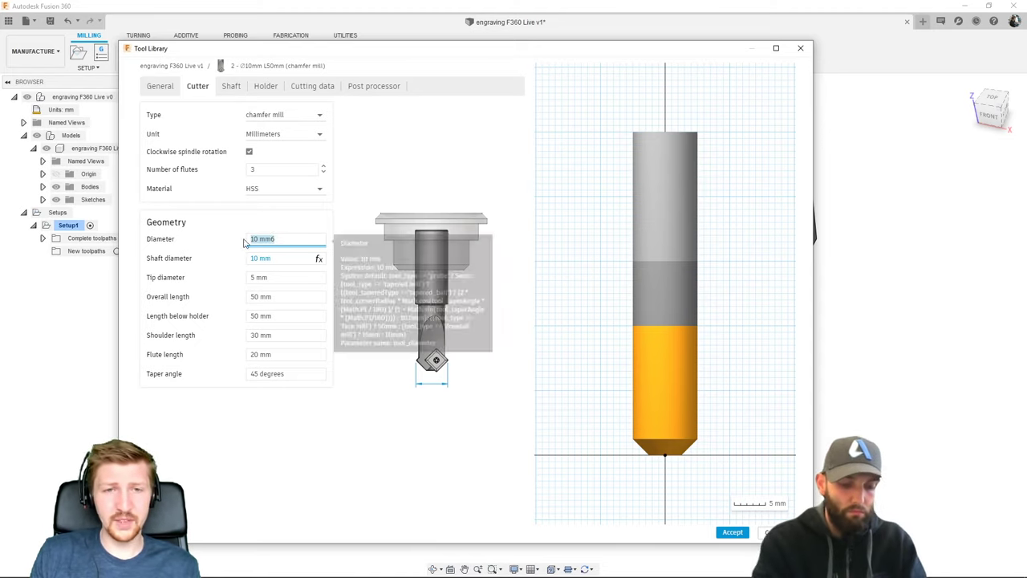
key("BackSpace")
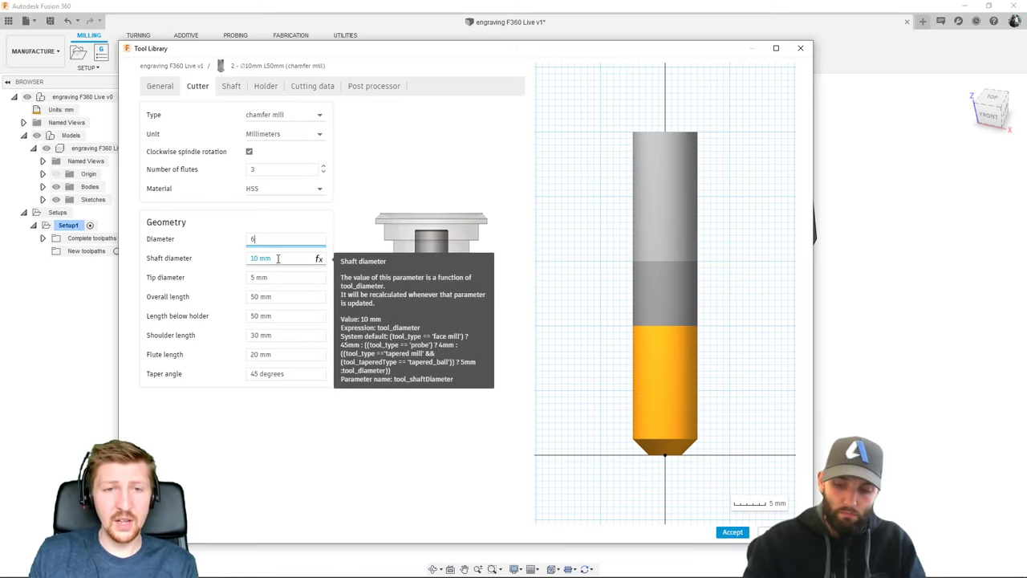
left_click(277, 258)
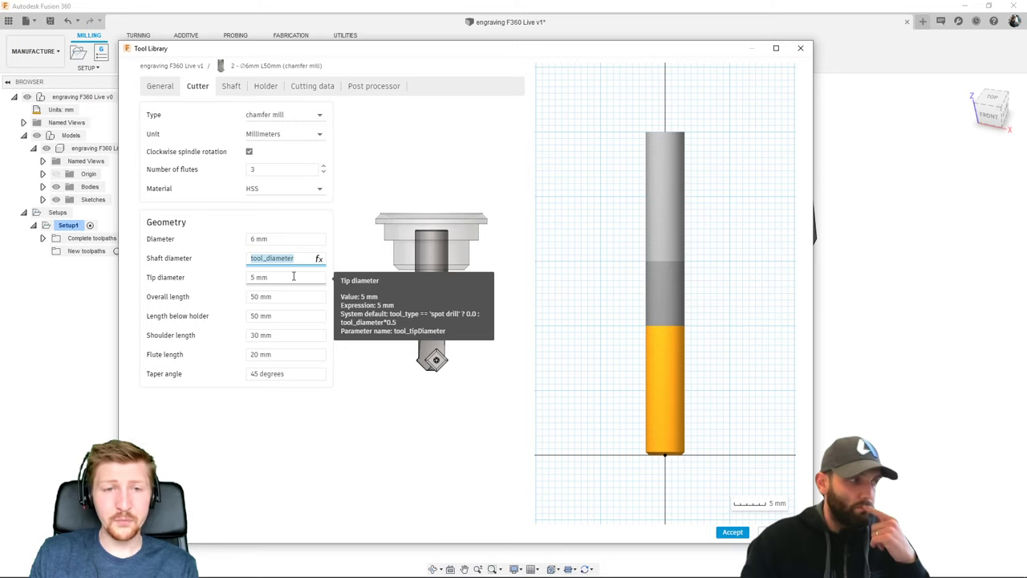
- Set the tip diameter to 0 mm and the flute length to 10 mm
left_click(293, 276)
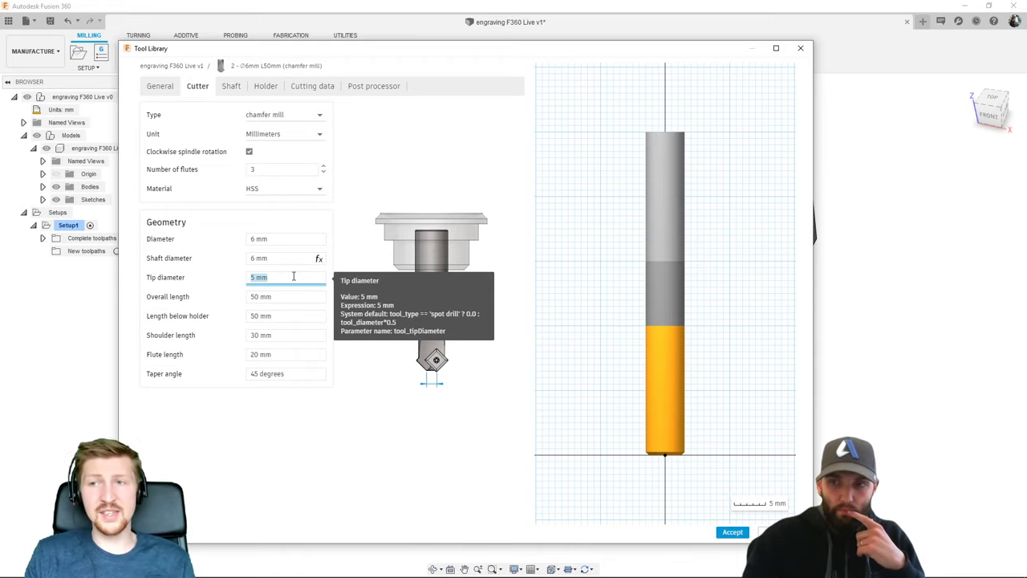
type("0")
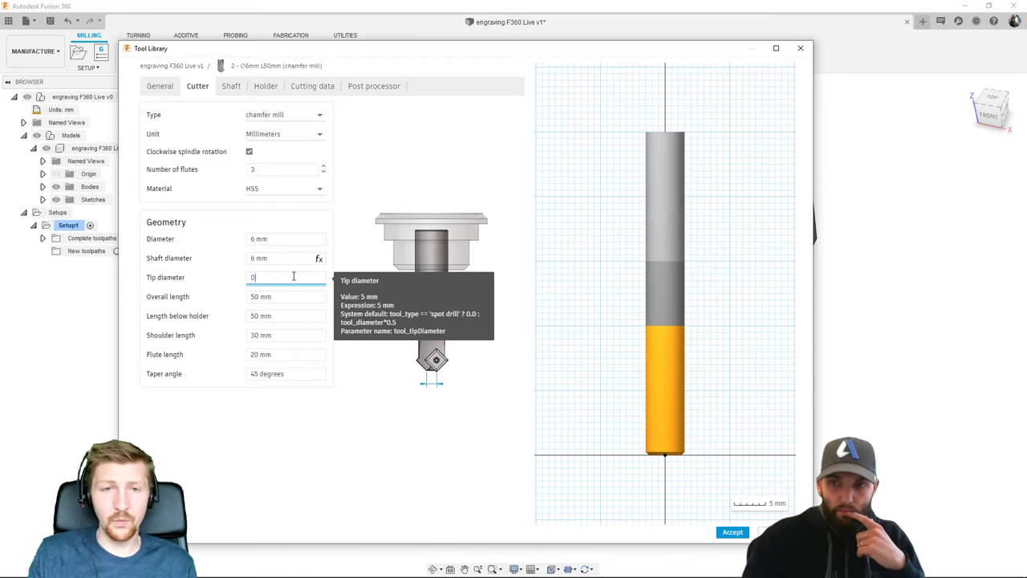
left_click(294, 296)
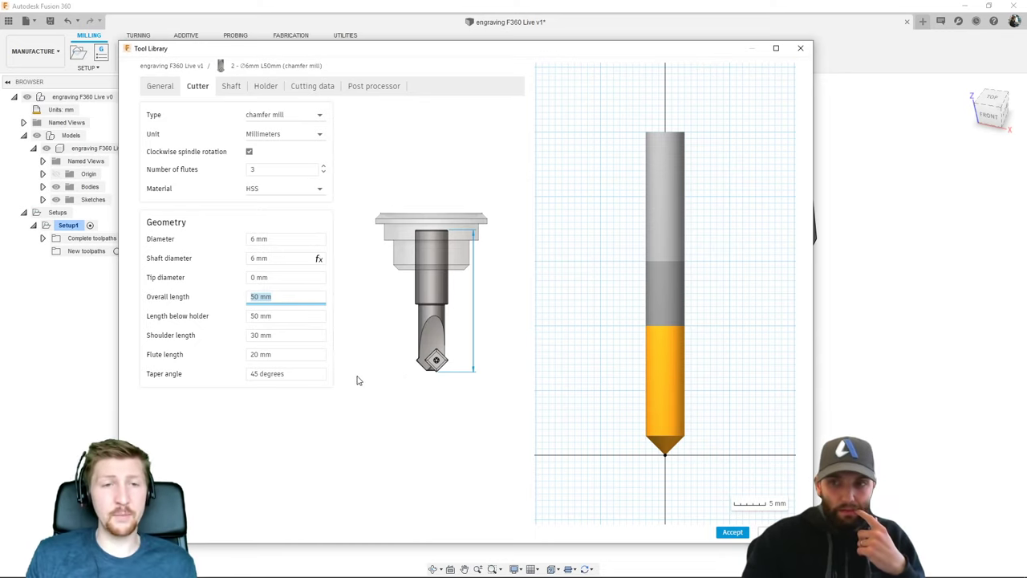
left_click(284, 317)
left_click(303, 337)
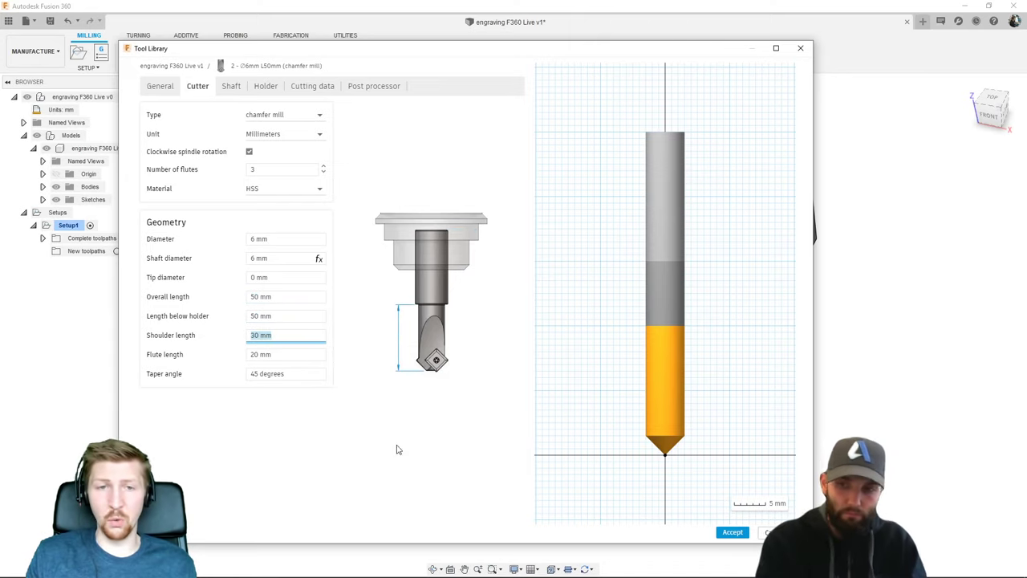
left_click(297, 356)
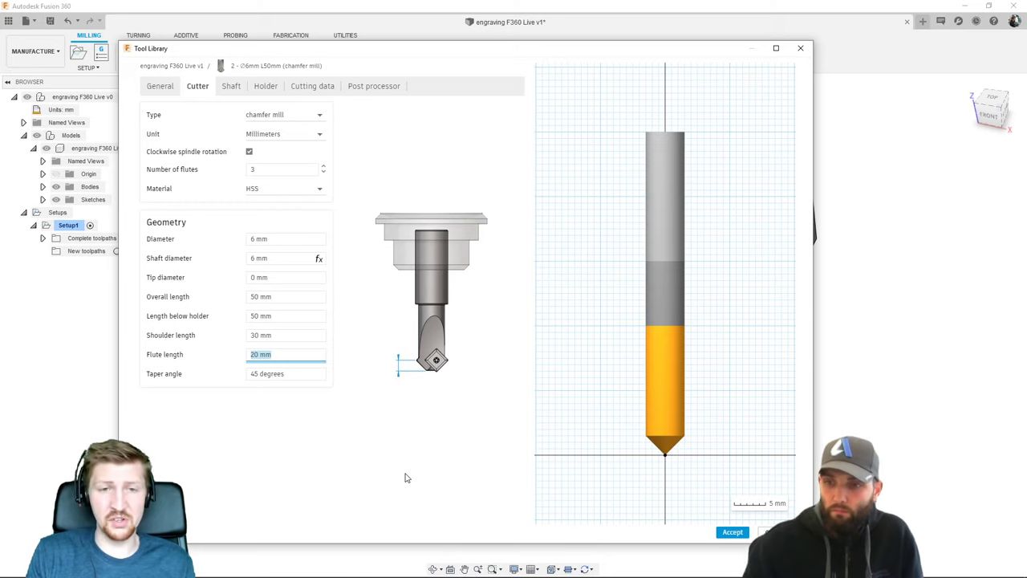
type("10")
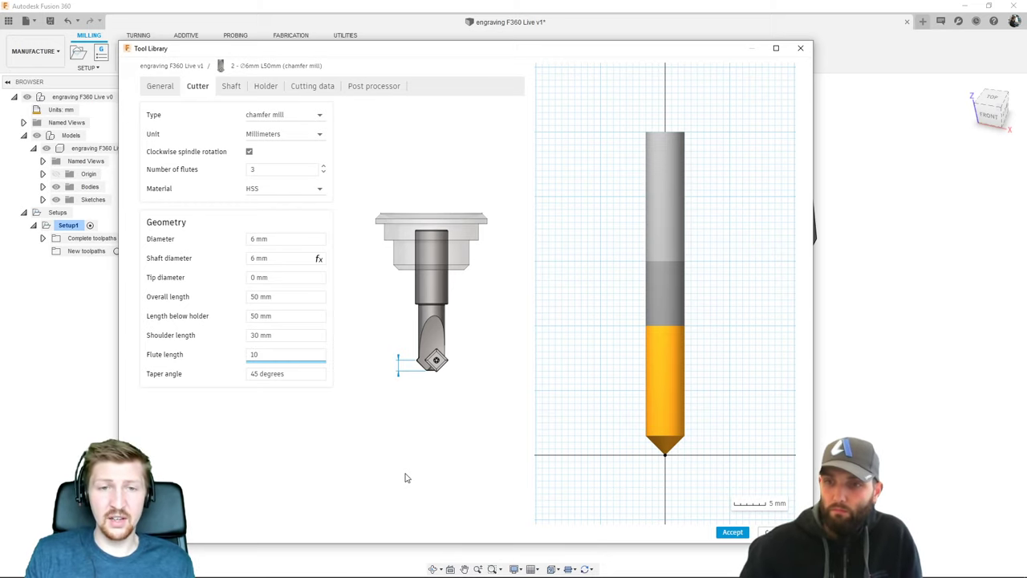
left_click(289, 337)
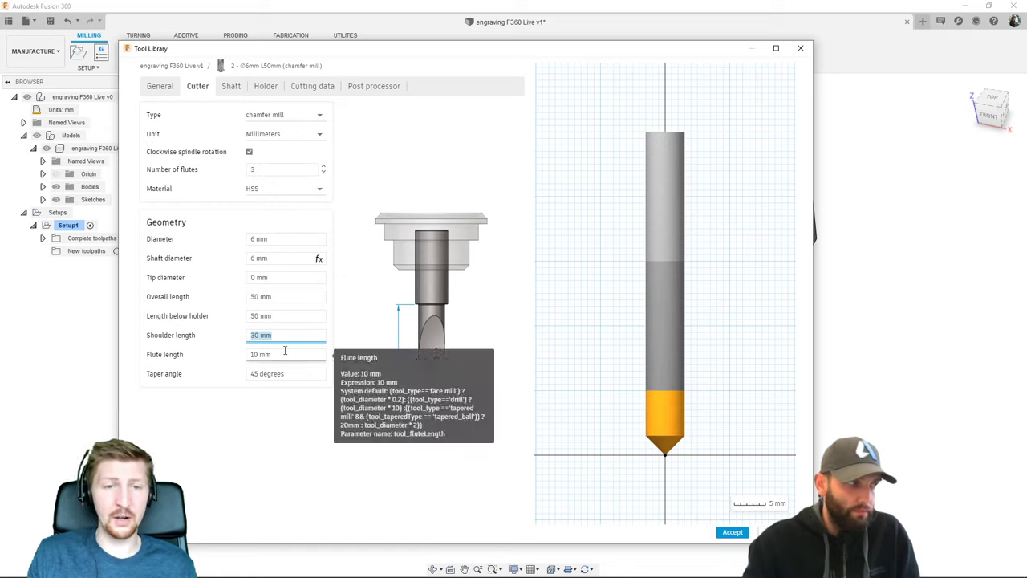
left_click(295, 375)
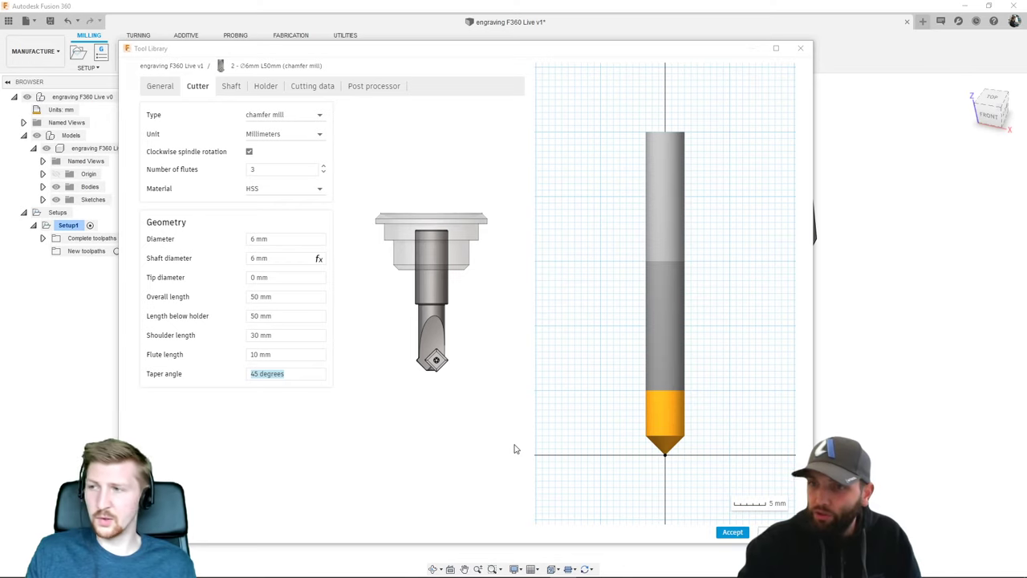
- Discard the new chamfer mill and close the Tool Library
left_click(733, 532)
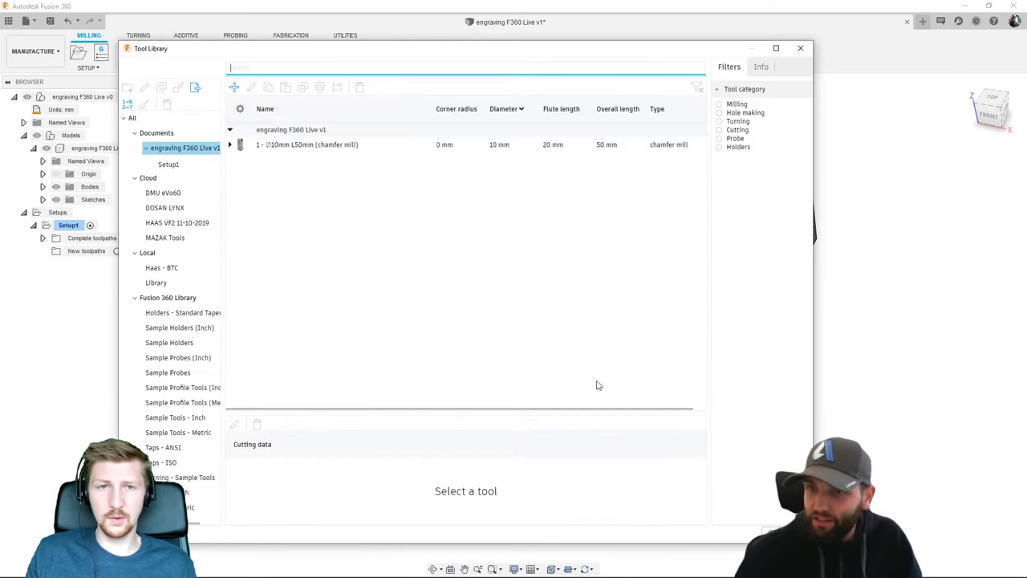
left_click(800, 49)
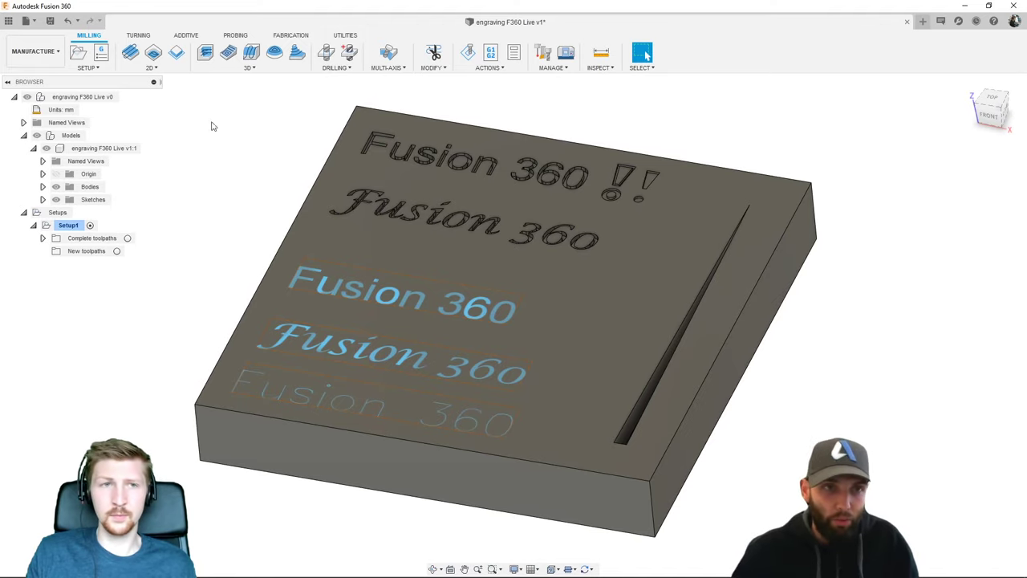
- Open a new blank design, browse its INSERT menu, then return to the engraving F360 Live v1 document
left_click(923, 22)
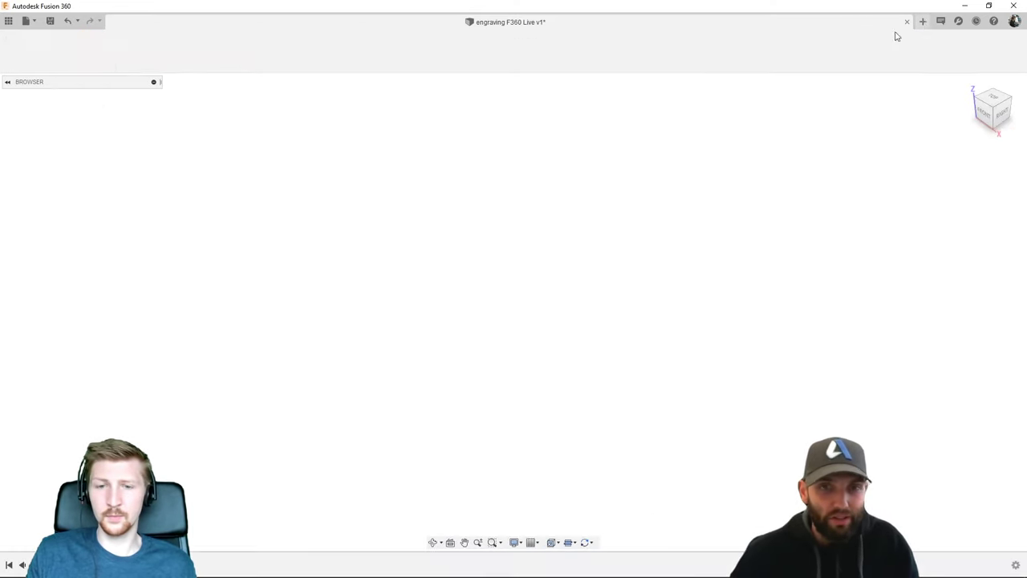
left_click(515, 68)
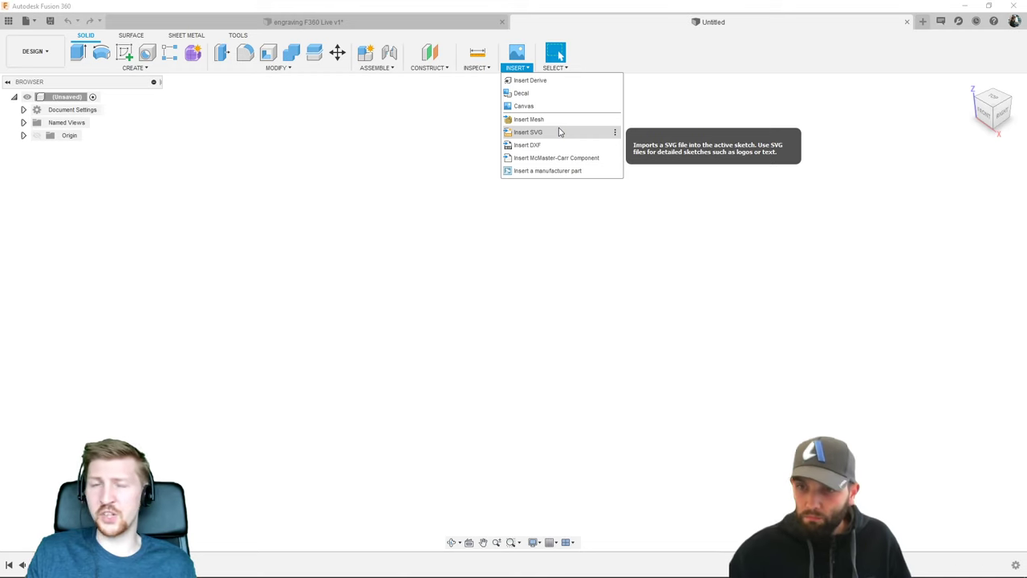
left_click(220, 69)
left_click(281, 23)
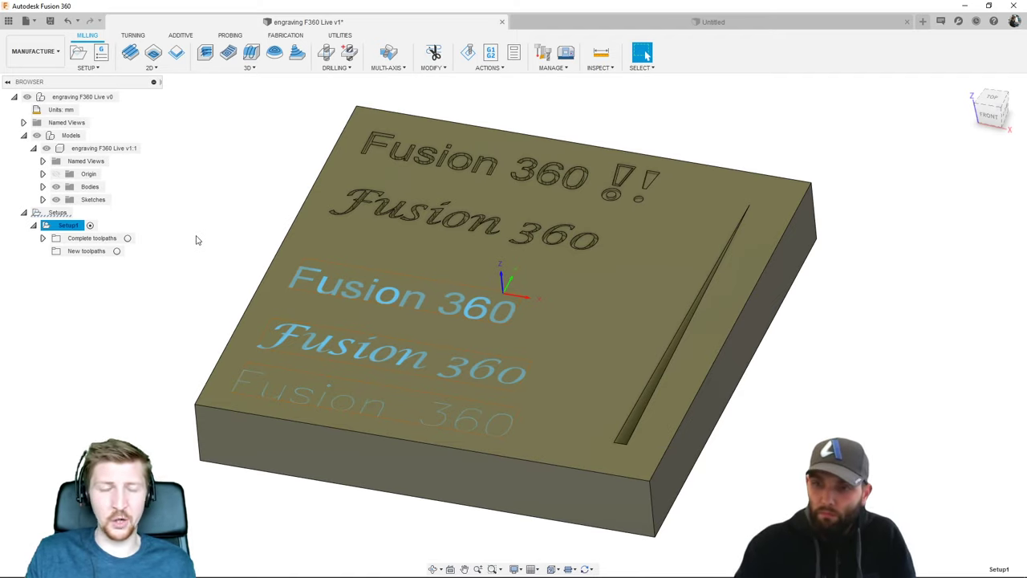
left_click(43, 238)
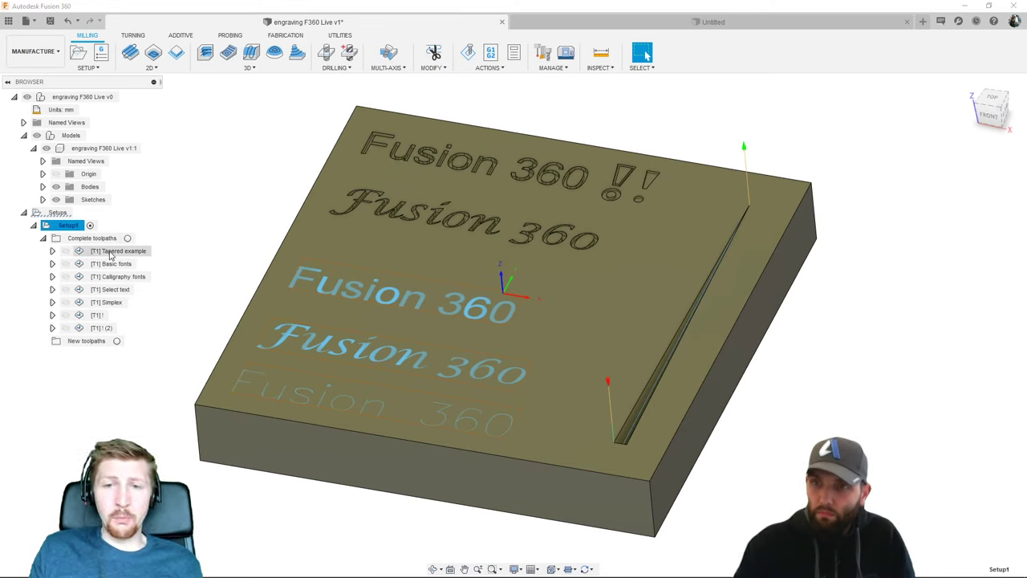
left_click(414, 259)
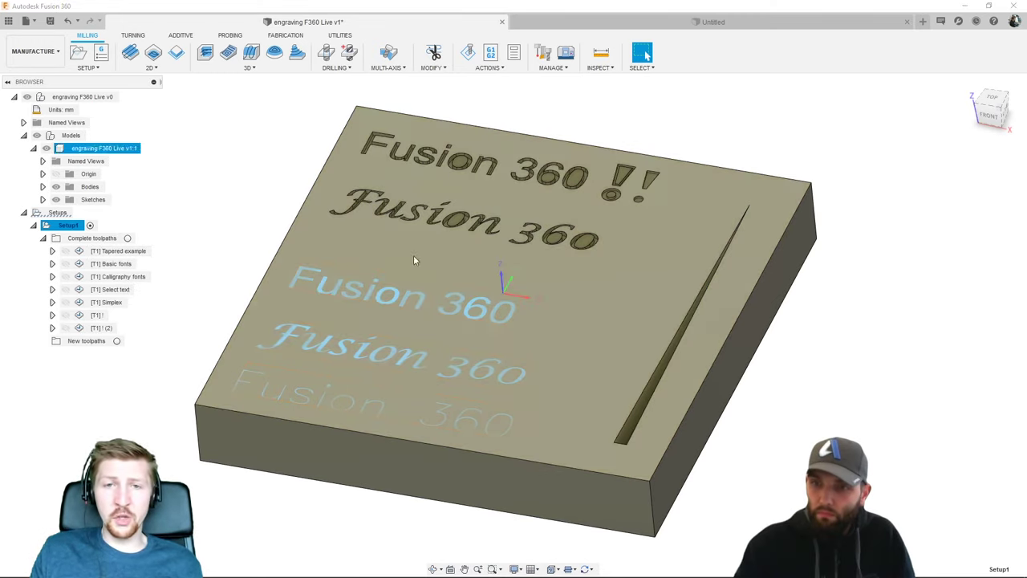
key("Escape")
middle_click_drag(260, 205, 273, 217)
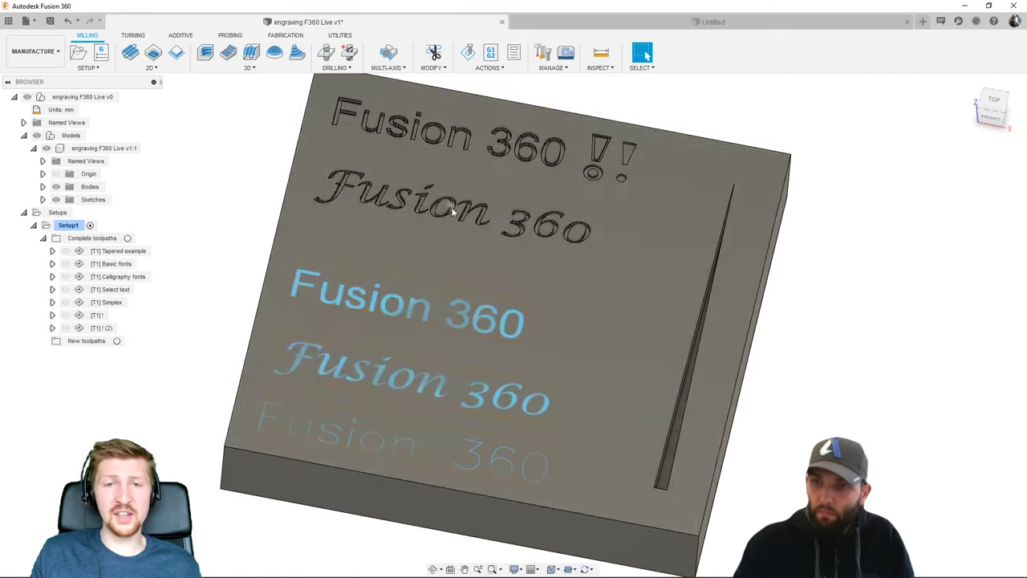
left_click(454, 210)
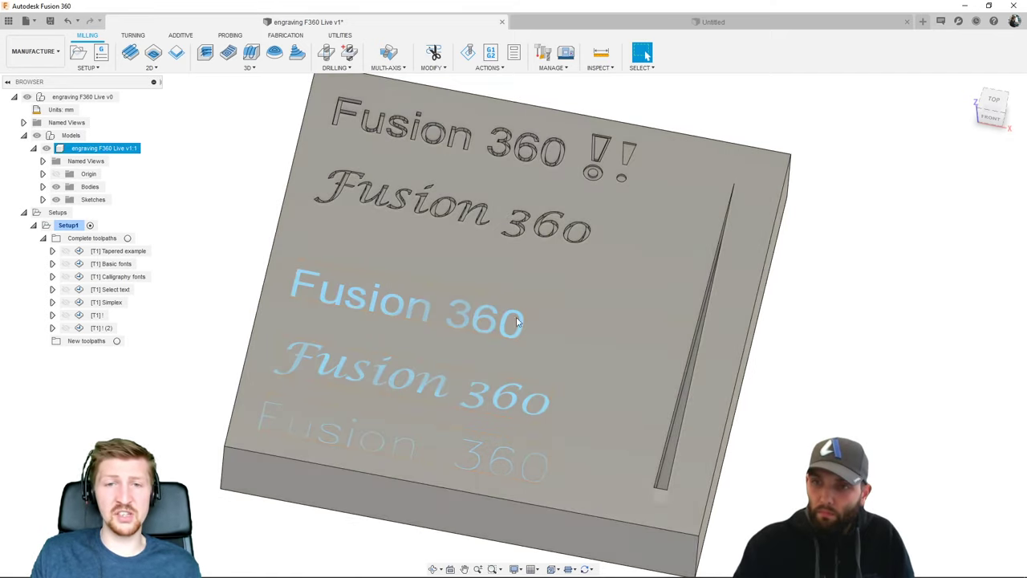
left_click(235, 259)
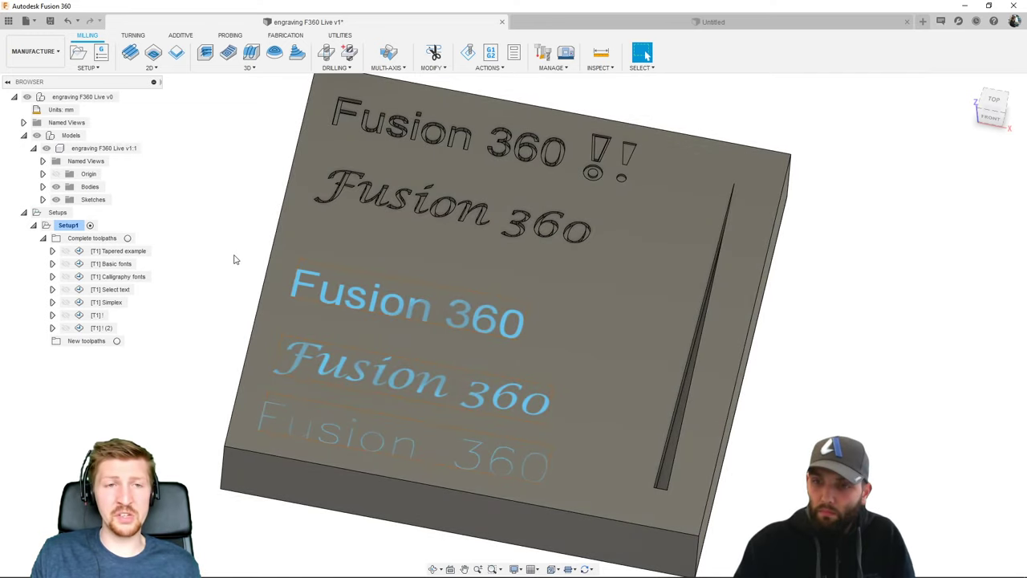
left_click(42, 199)
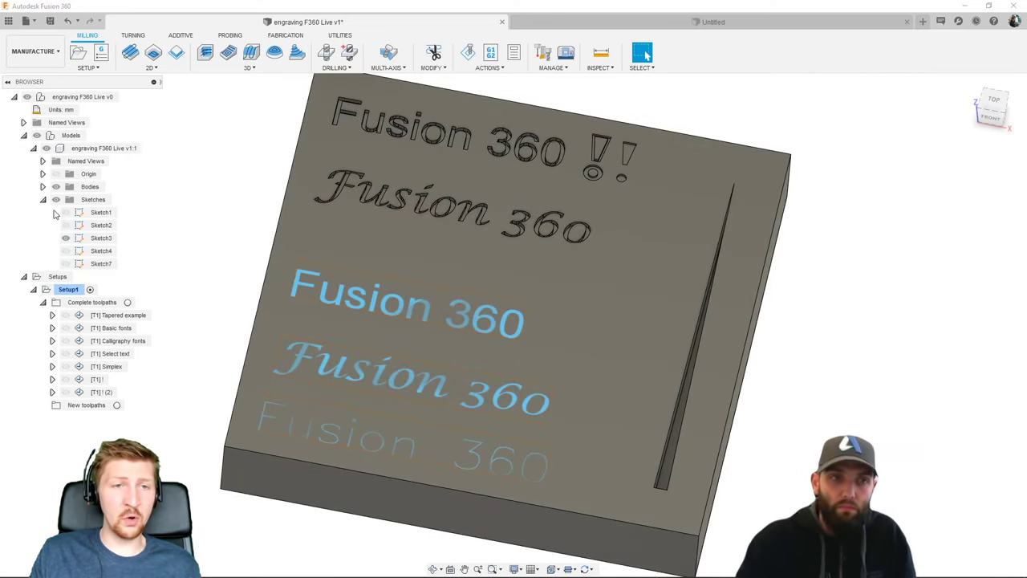
left_click(66, 225)
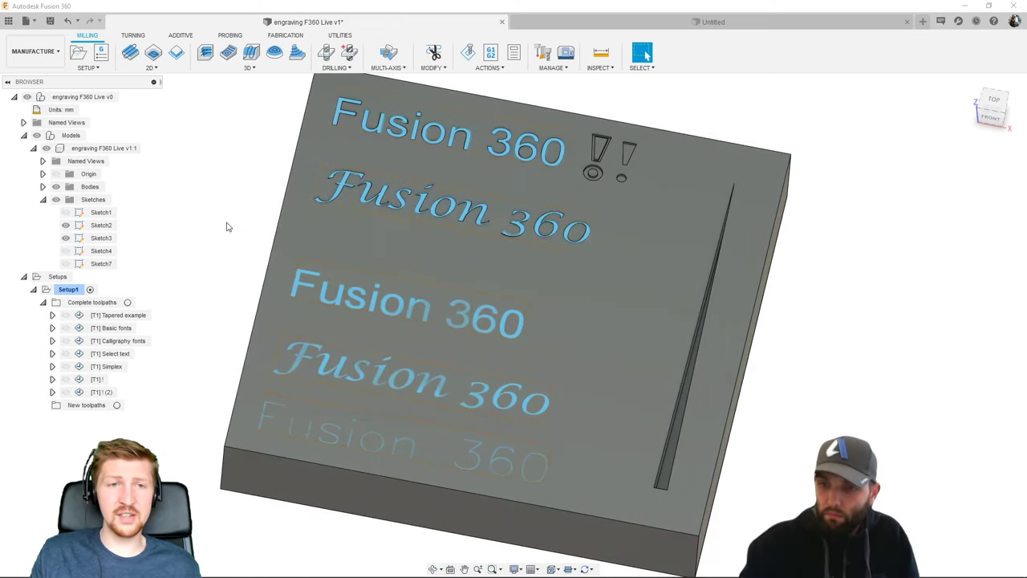
left_click(66, 225)
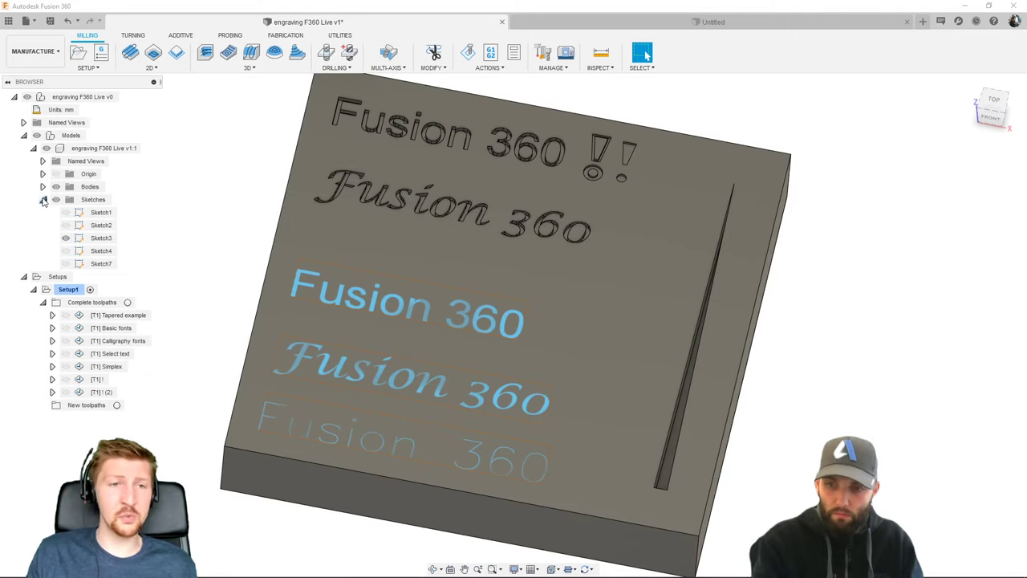
left_click(44, 199)
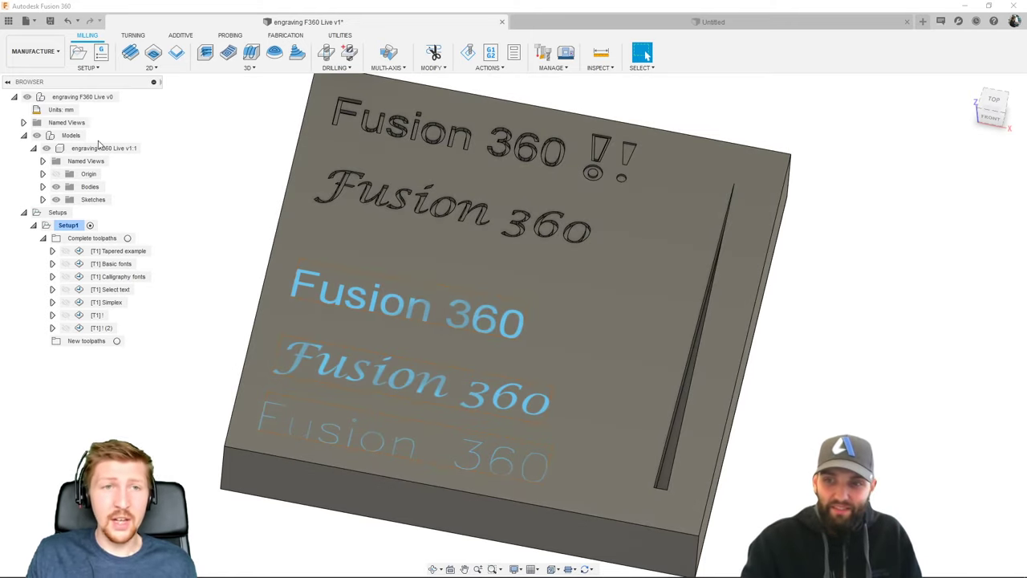
- Show the 2D toolpath strategies from the Milling tab's 2D dropdown
left_click(151, 67)
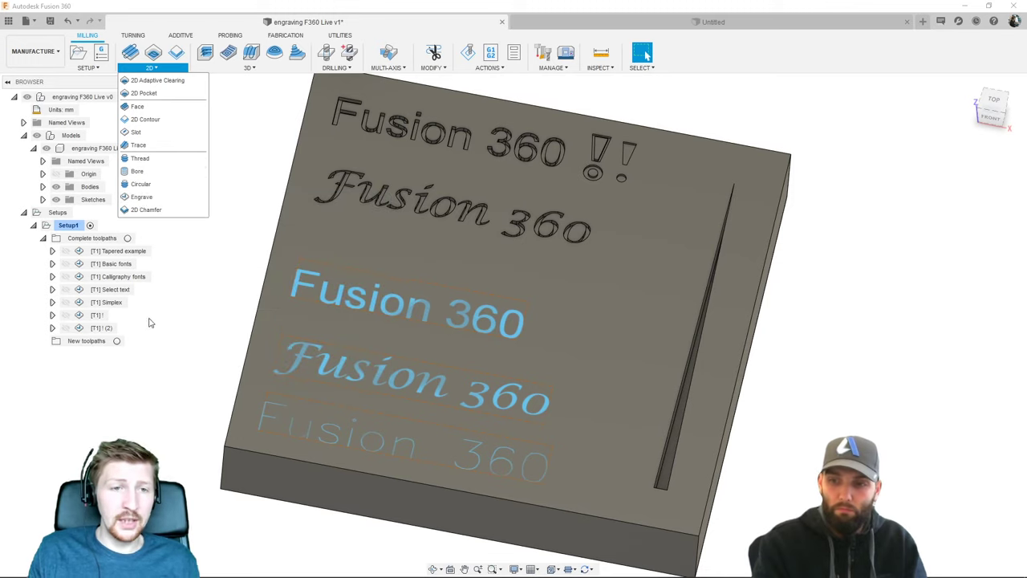
- Create an Engrave toolpath in the New toolpaths folder that chains along the slot contour
key("Escape")
left_click(118, 341)
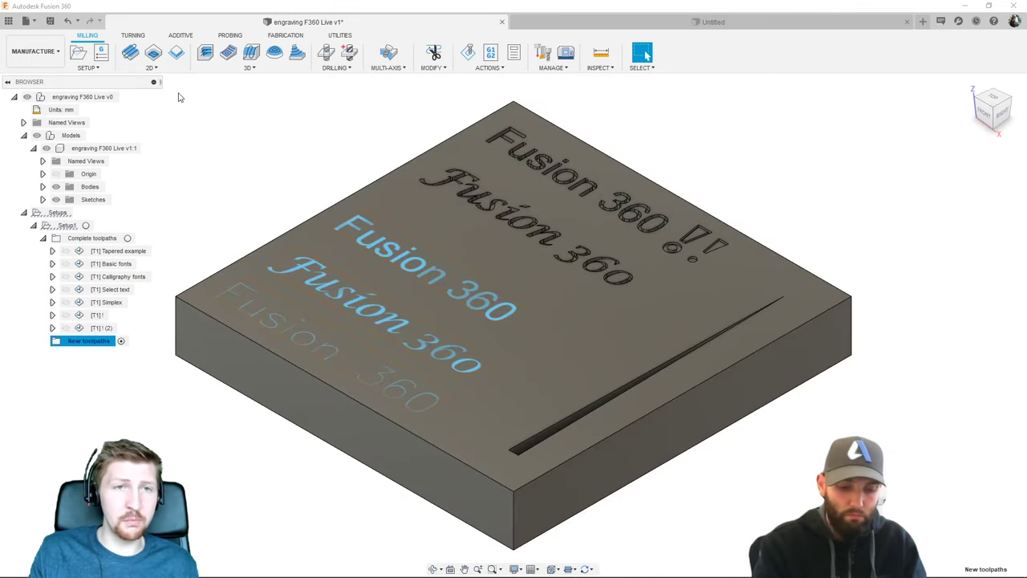
left_click(160, 68)
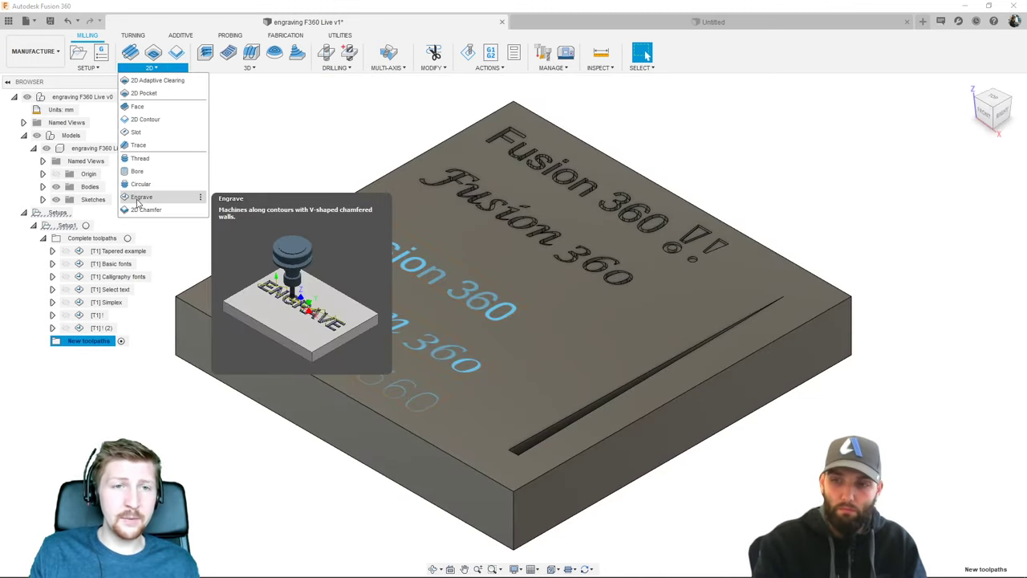
left_click(141, 196)
scroll(770, 289, "up", 2)
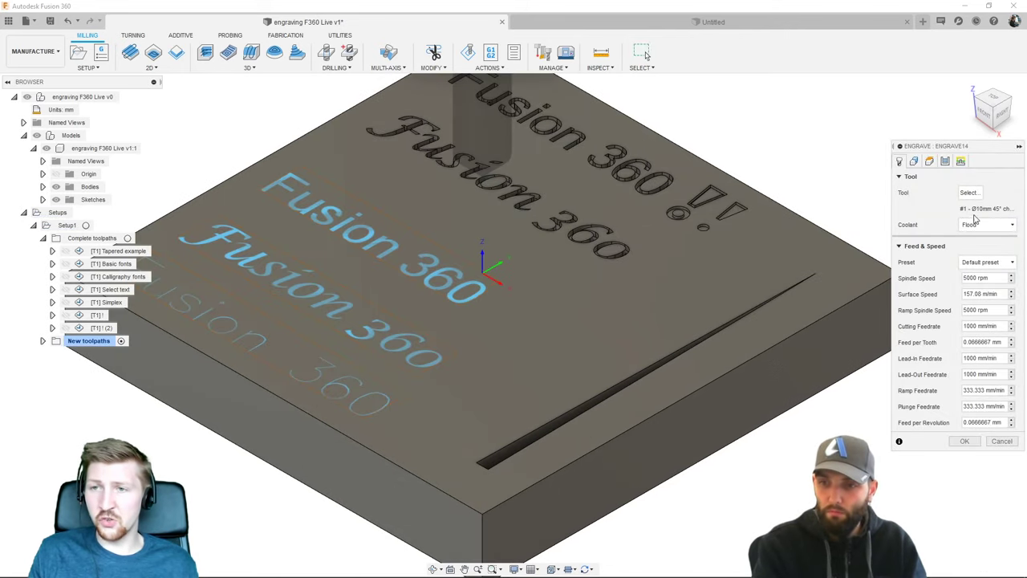
left_click(914, 161)
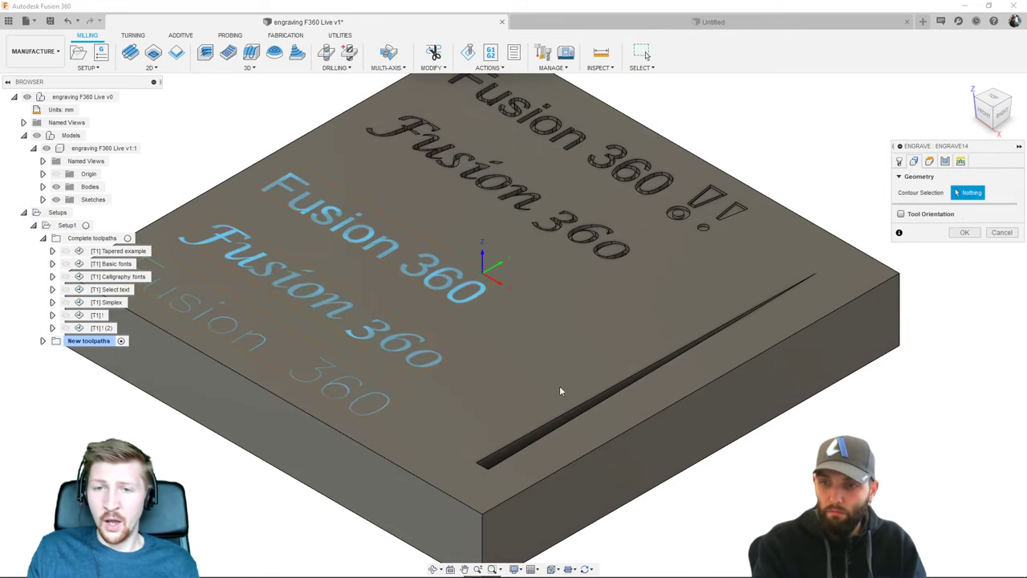
scroll(479, 469, "up", 3)
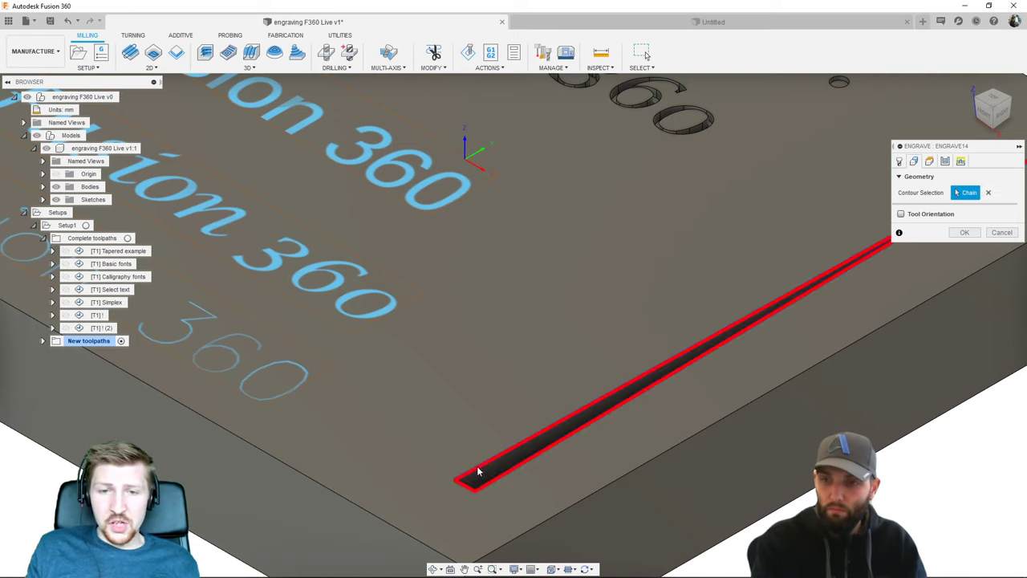
left_click(476, 473)
scroll(610, 277, "down", 3)
scroll(618, 265, "down", 3)
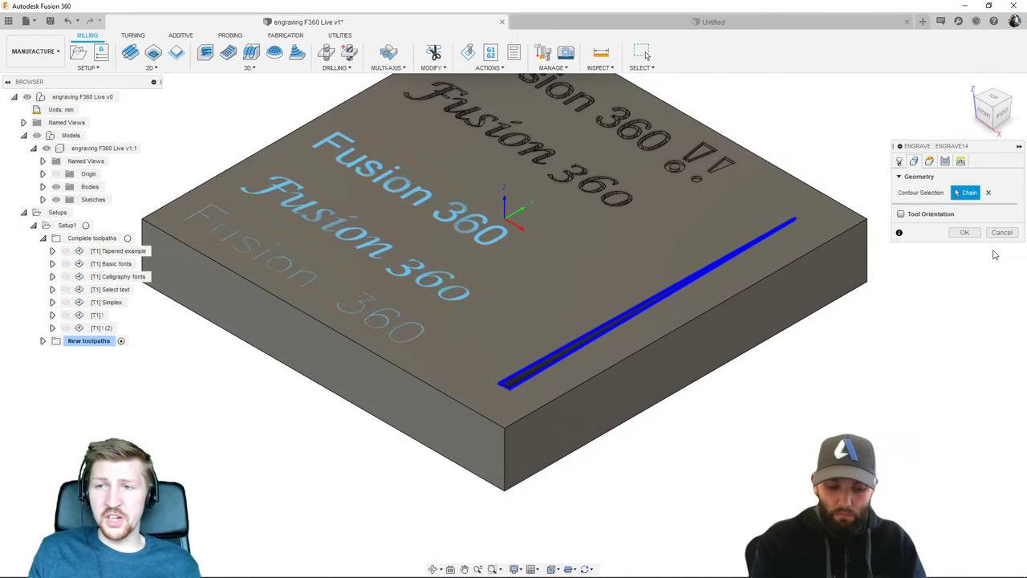
left_click(966, 235)
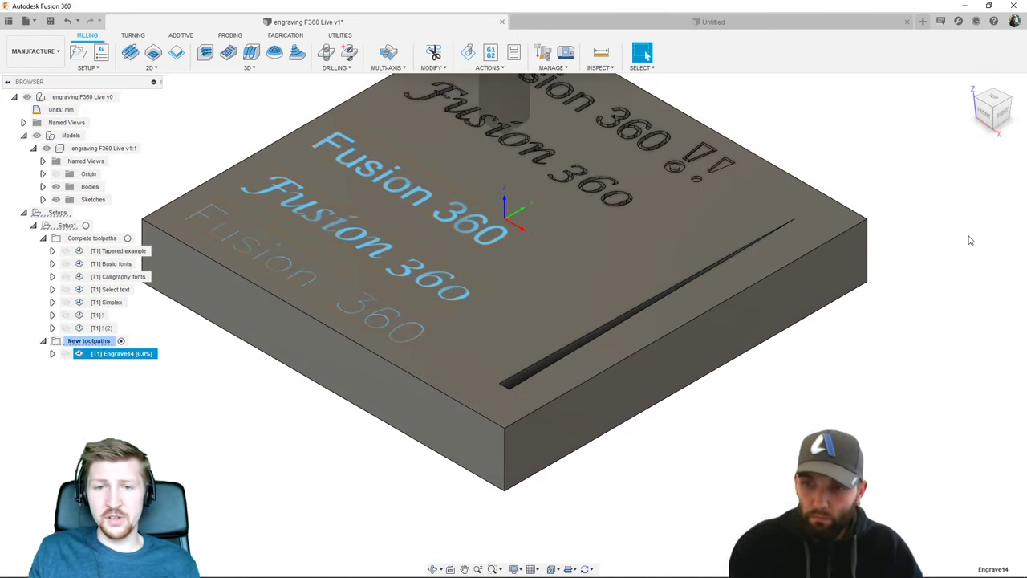
middle_click_drag(753, 407, 768, 414, "shift")
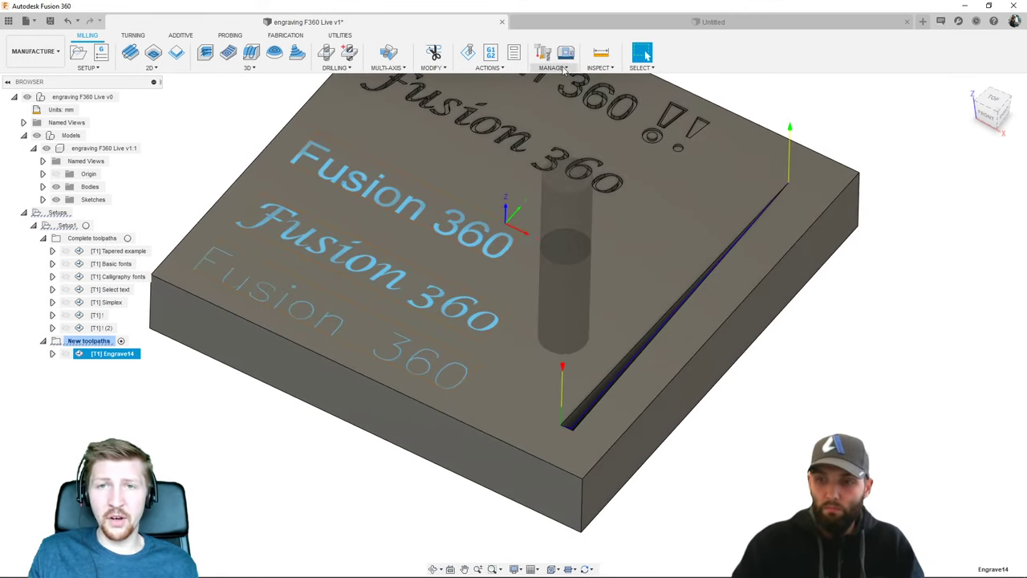
- Section the block 10 mm in from its side face using Section Analysis
left_click(600, 67)
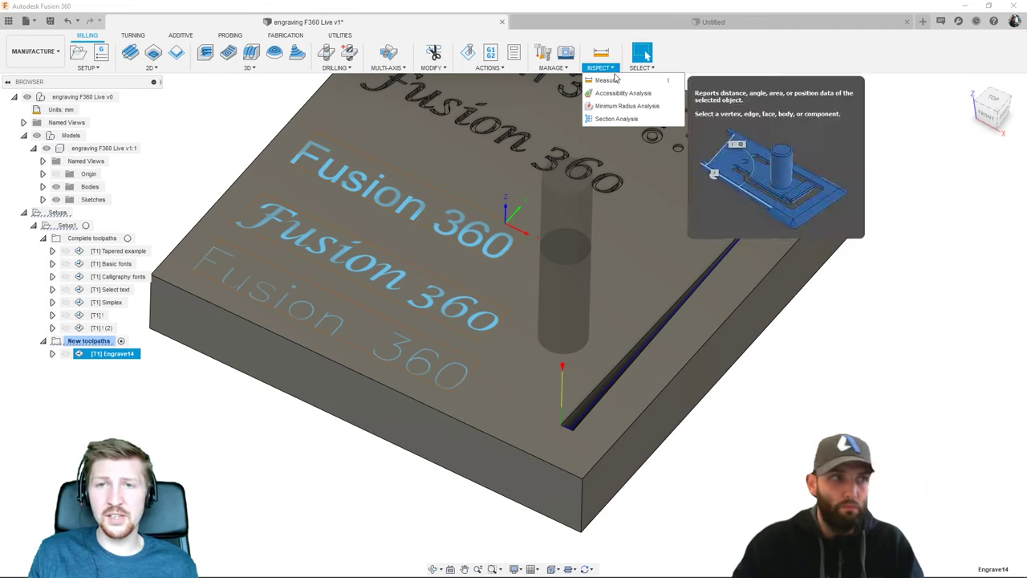
left_click(616, 119)
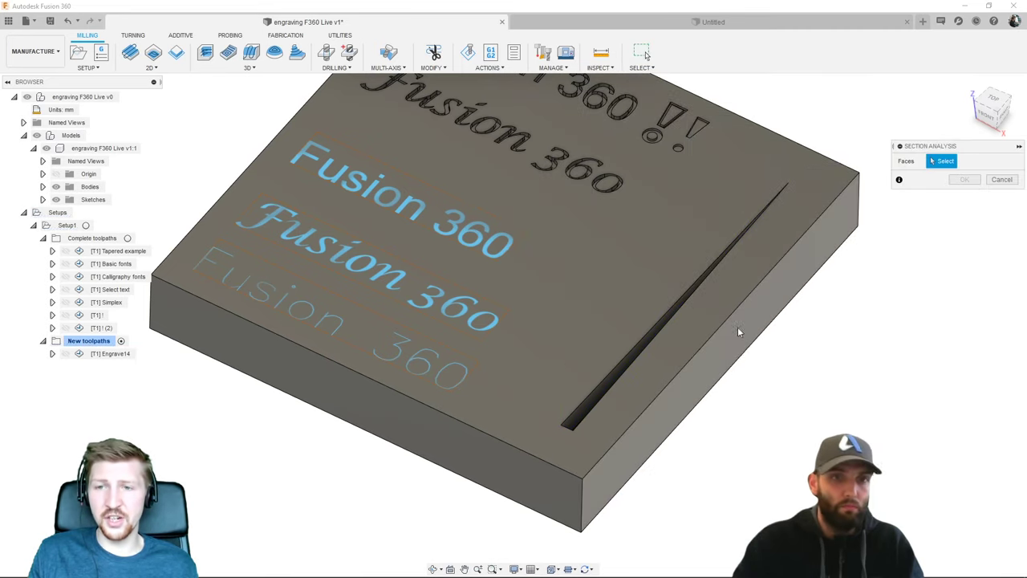
left_click(750, 348)
left_click_drag(772, 353, 726, 334)
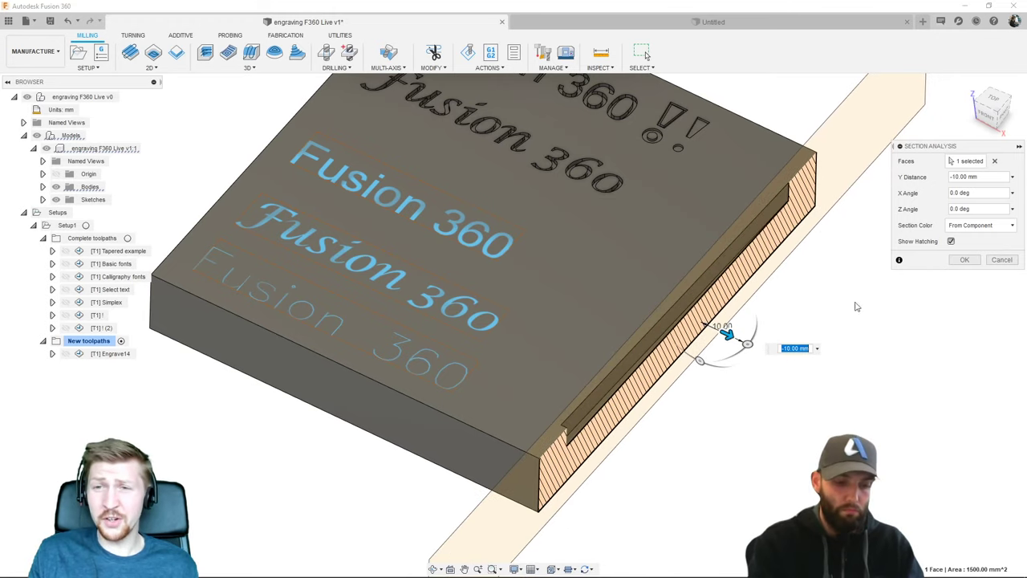
left_click(964, 259)
middle_click_drag(766, 380, 631, 361, "shift")
- Show the Engrave14 toolpath and check its depth from the Right view
left_click(128, 379)
left_click(129, 380)
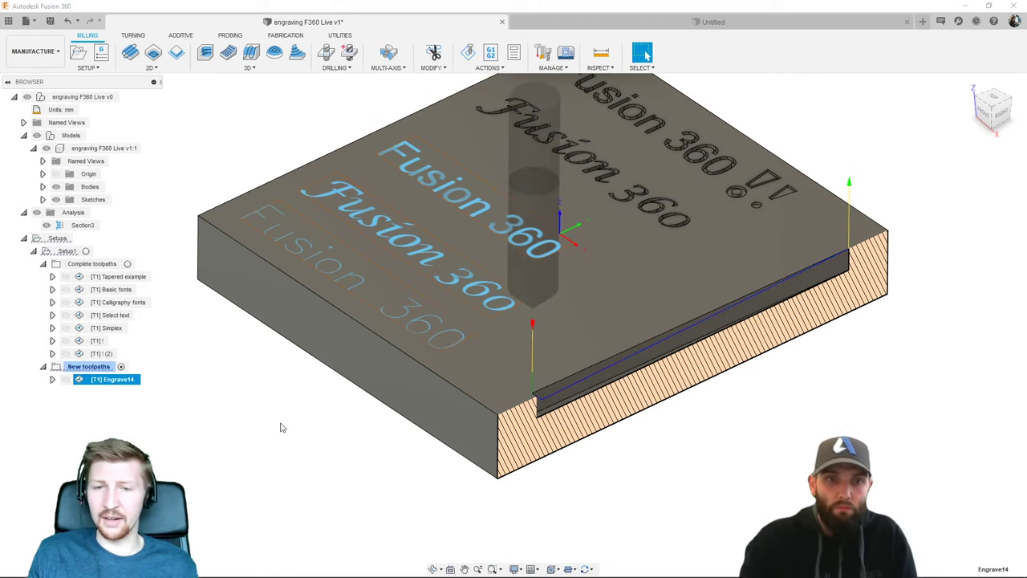
middle_click_drag(685, 438, 562, 377, "shift")
scroll(403, 340, "up", 5)
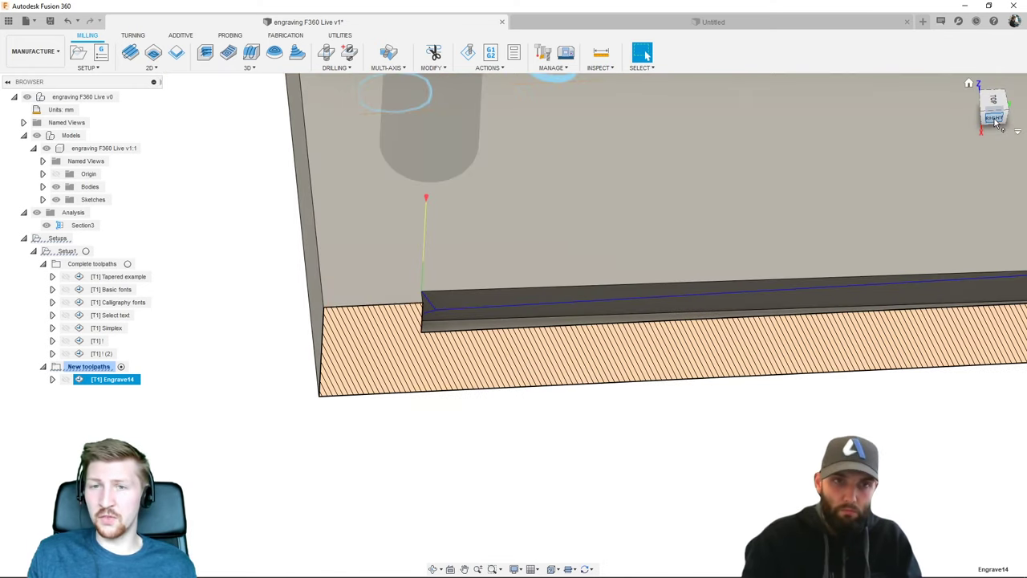
left_click(985, 119)
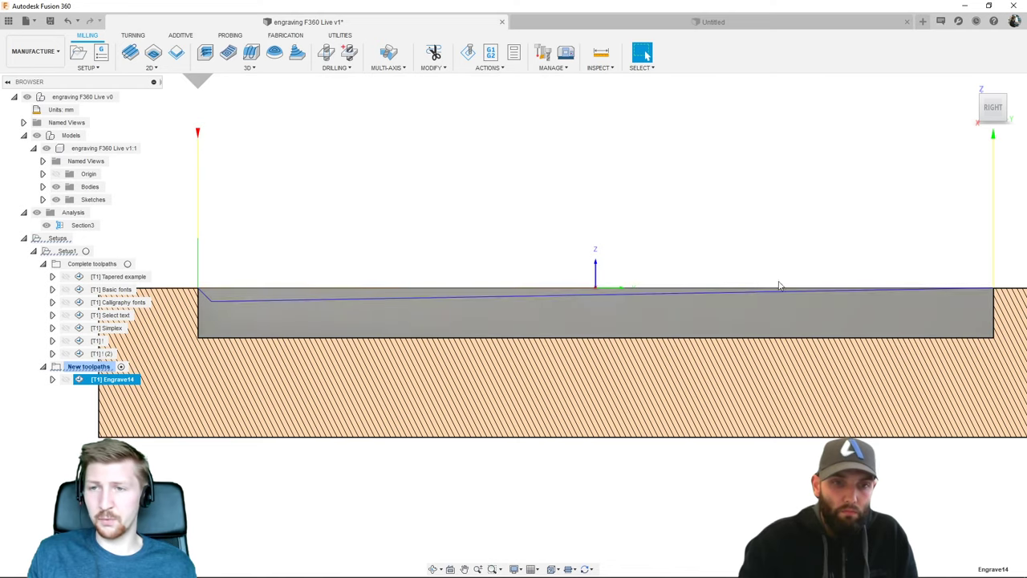
middle_click_drag(626, 278, 241, 232, "shift")
- Hide the section cut and simulate Engrave14 with the stock hidden
left_click(47, 226)
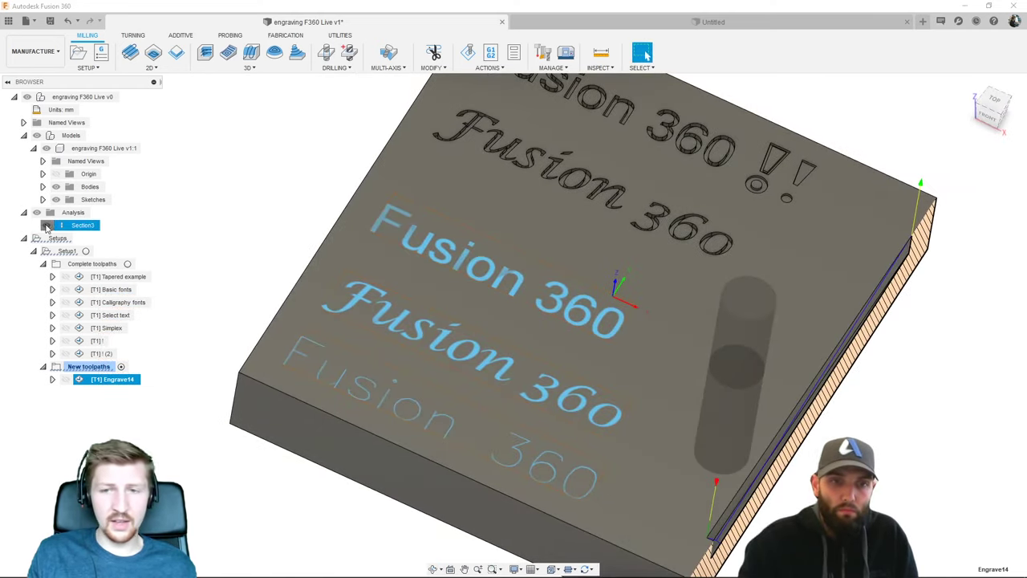
middle_click_drag(361, 248, 658, 450, "shift")
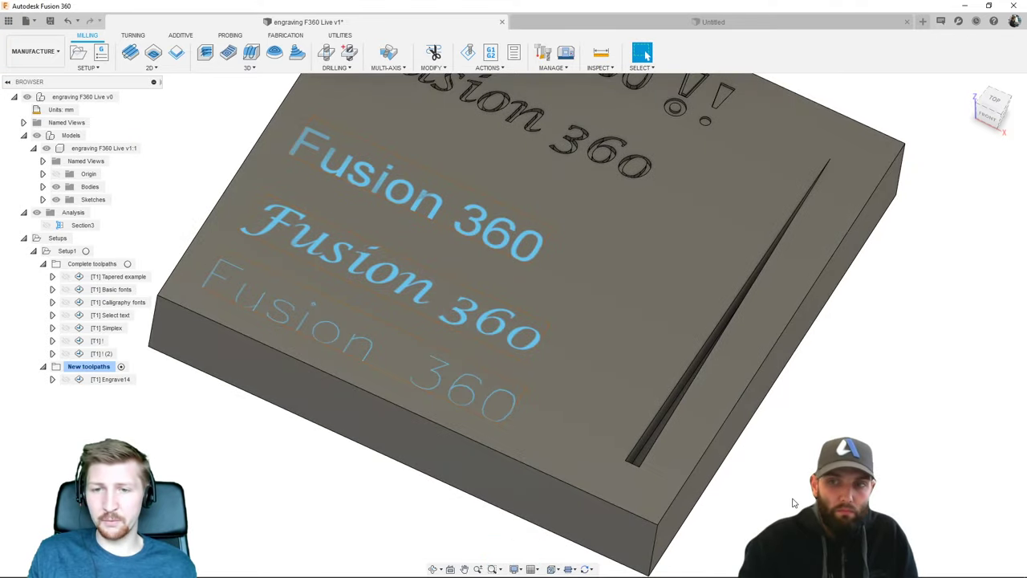
right_click(110, 379)
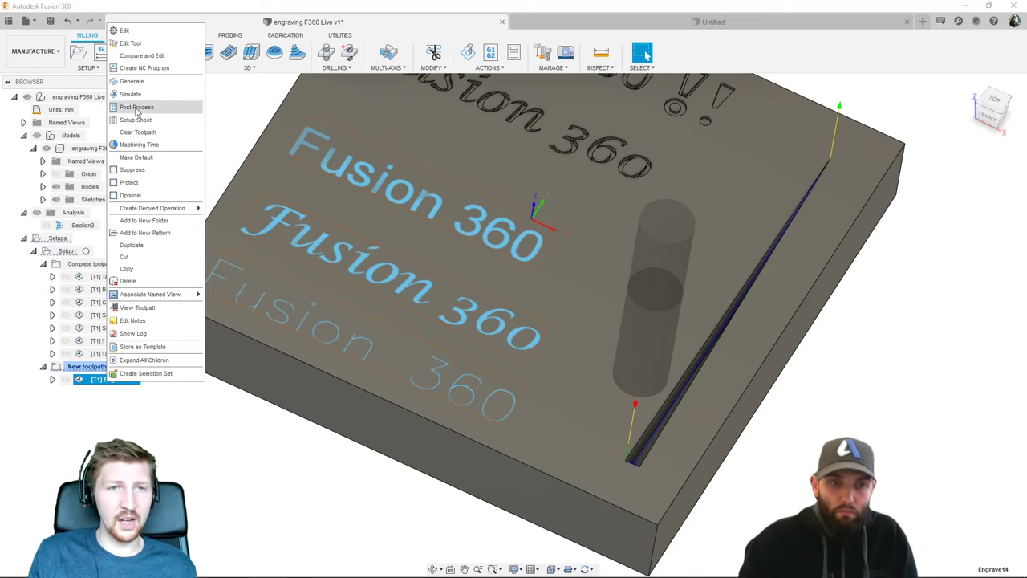
left_click(130, 94)
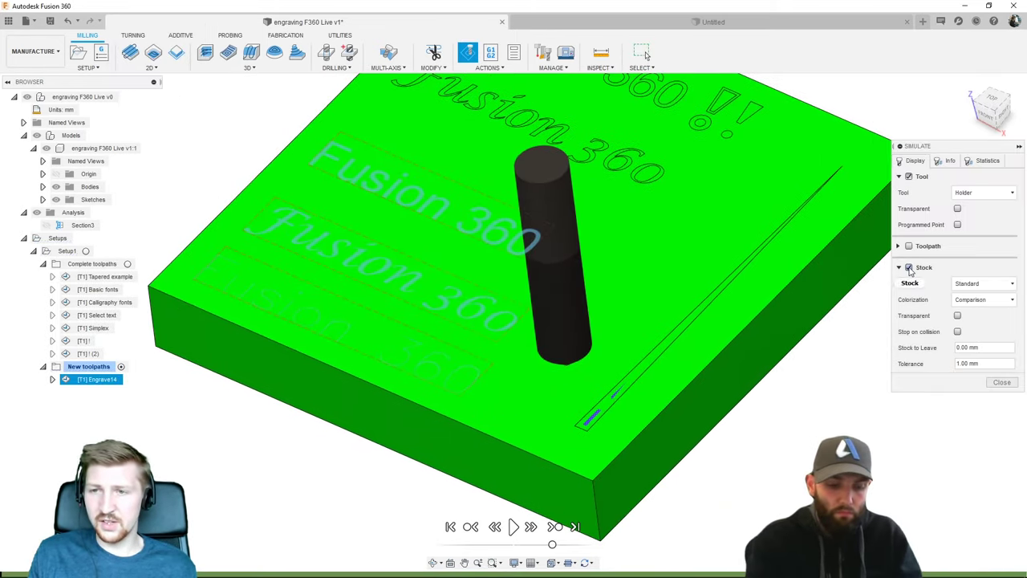
left_click(908, 267)
- Zoom in on the tool tip in the slot, toggling Section3 visibility on and off
scroll(557, 514, "up", 3)
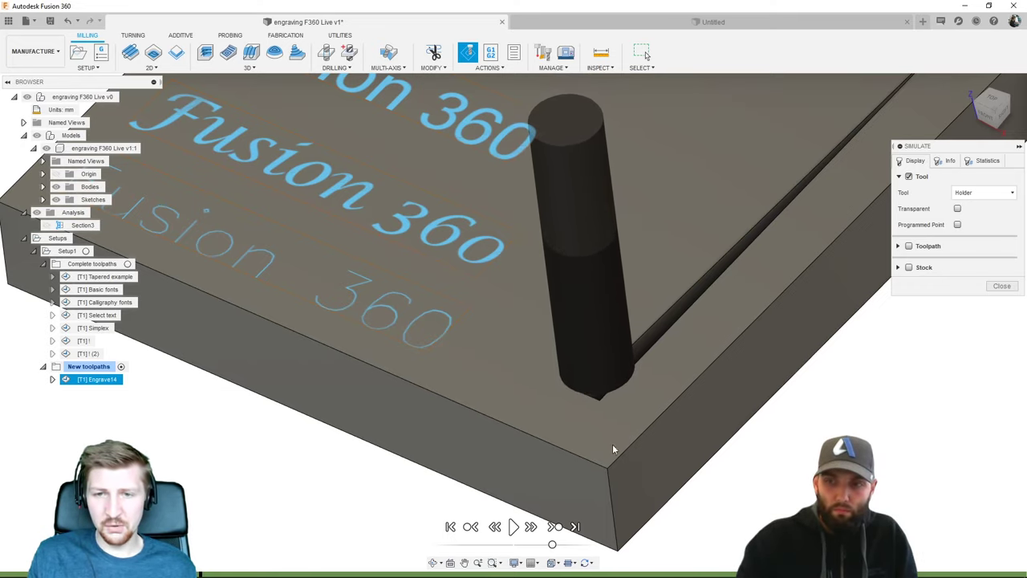
scroll(605, 442, "up", 5)
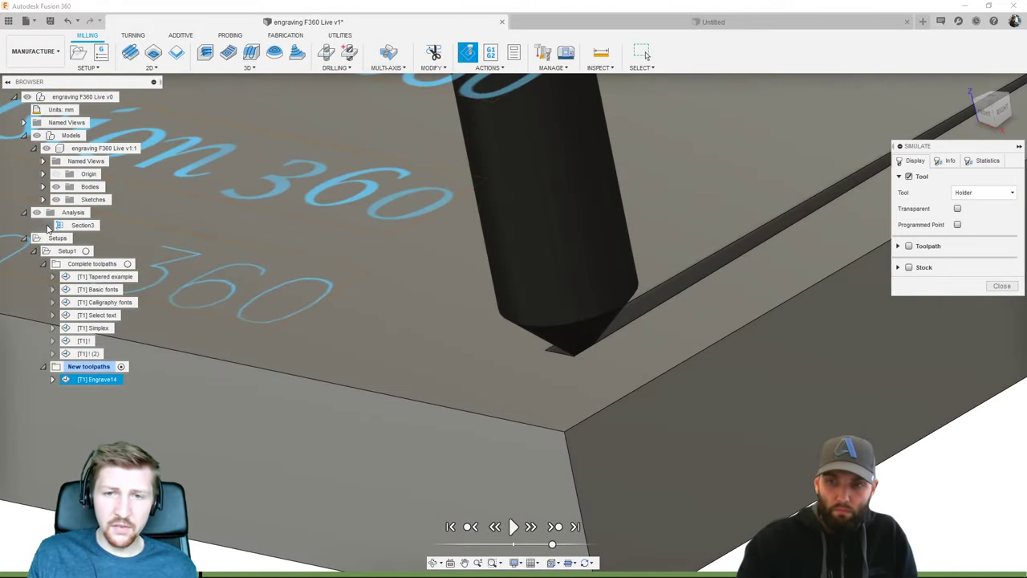
left_click(46, 225)
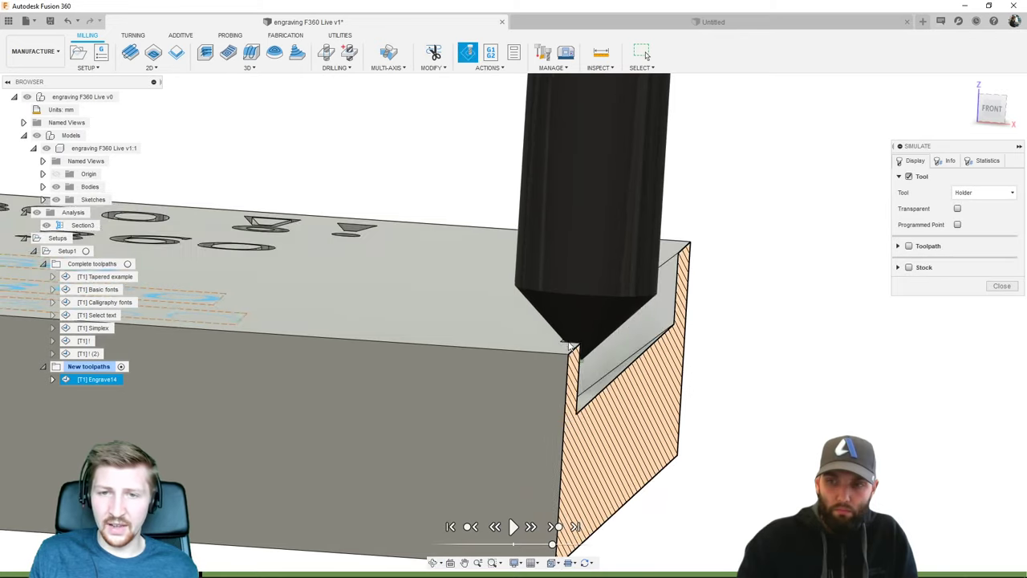
scroll(572, 346, "up", 5)
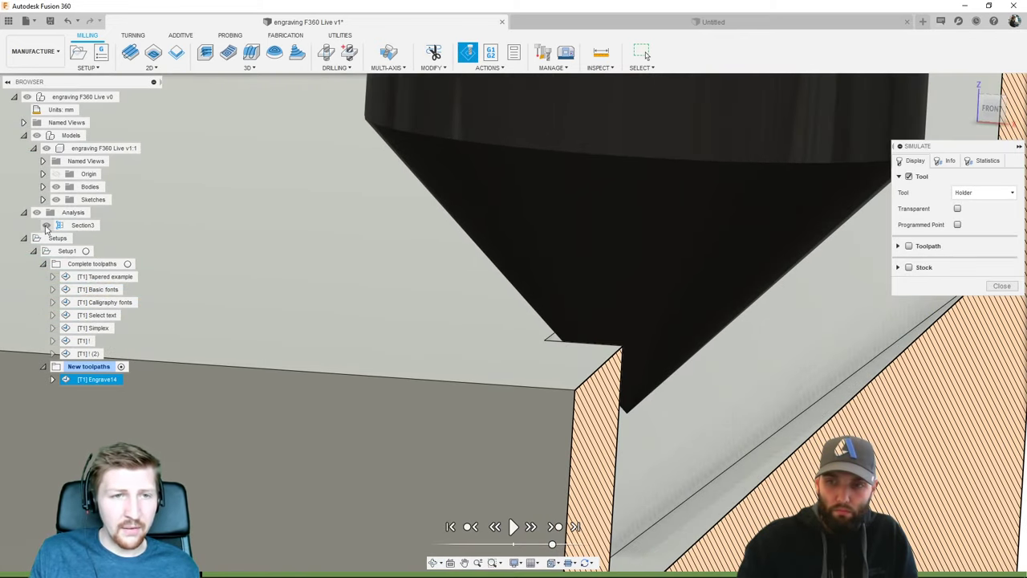
left_click(45, 226)
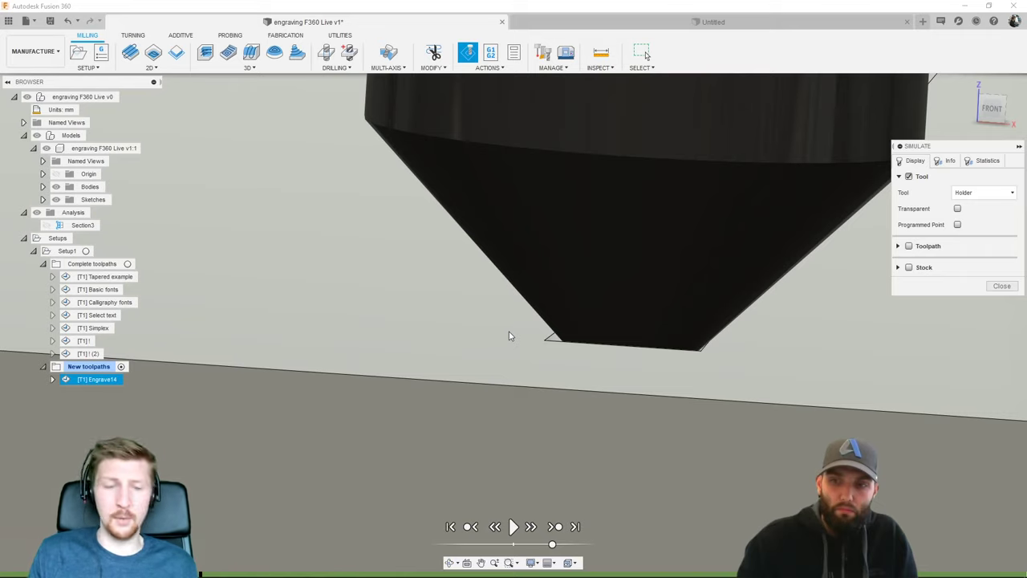
- Advance the Engrave14 simulation and view the chamfer tool's tip at the slot from the Front
middle_click_drag(508, 336, 562, 314, "shift")
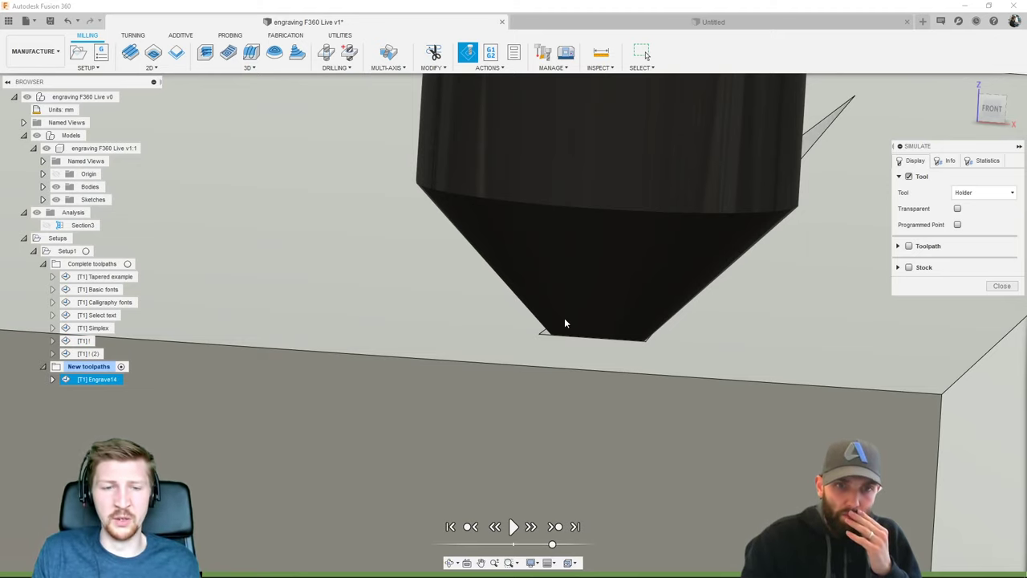
left_click_drag(241, 571, 350, 572)
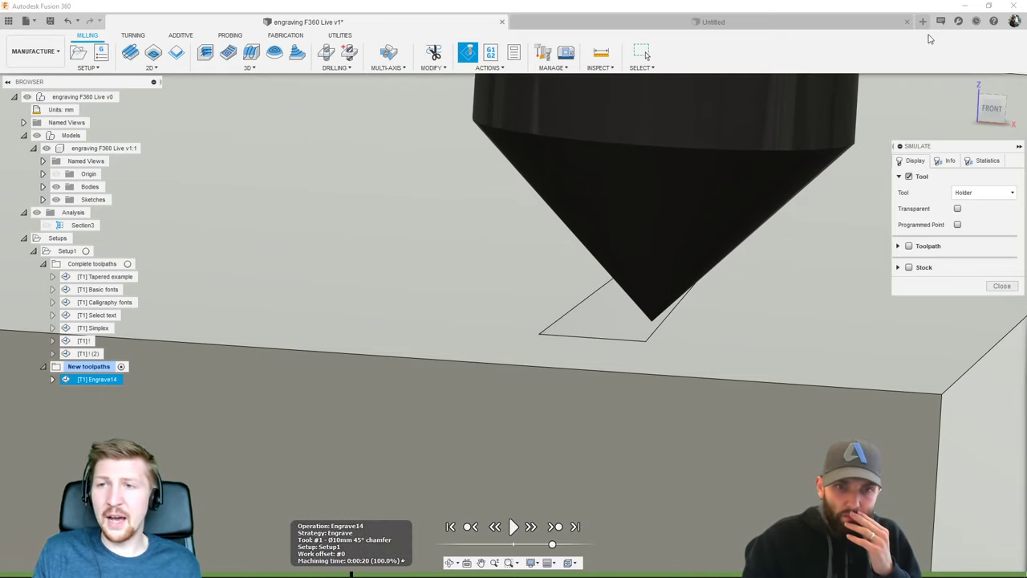
left_click(993, 108)
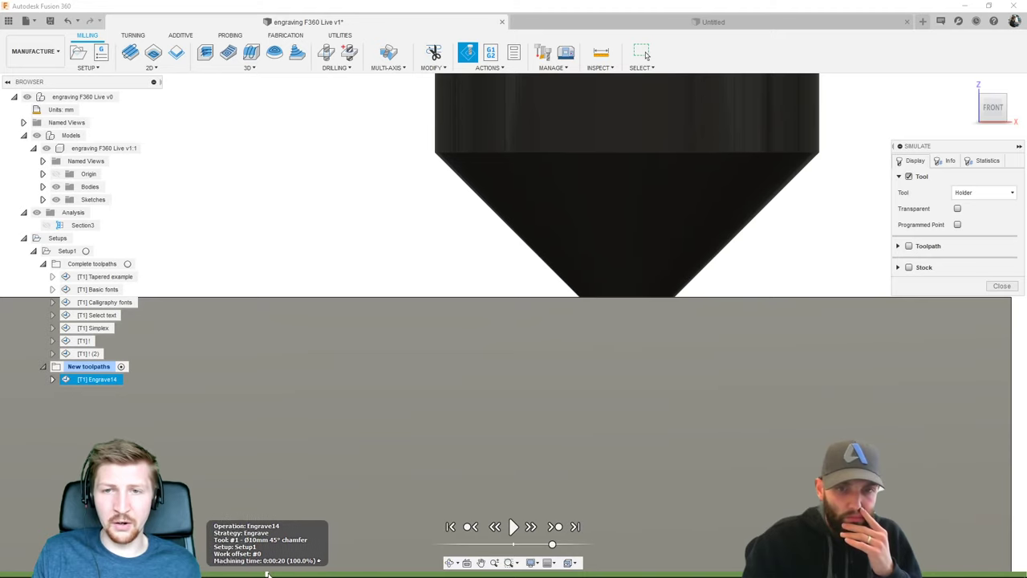
- Scrub the simulation, orbit and zoom around the tool tip in the groove, then view the whole engraved block
mouse_move(342, 573)
left_mouse_down()
mouse_move(732, 573)
mouse_move(492, 568)
left_mouse_up()
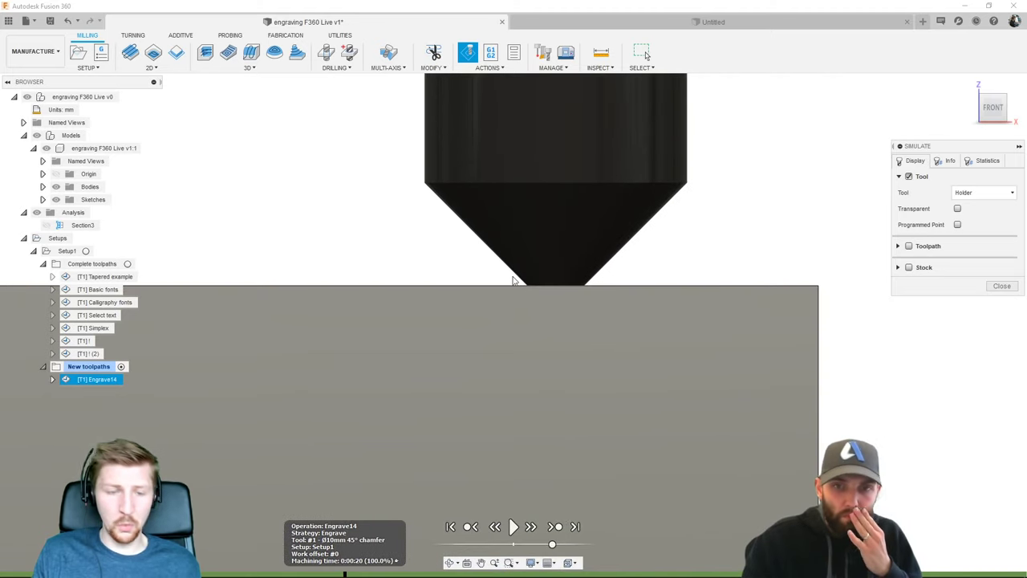
scroll(522, 277, "down", 3)
middle_click_drag(523, 277, 573, 287, "shift")
scroll(573, 286, "up", 2)
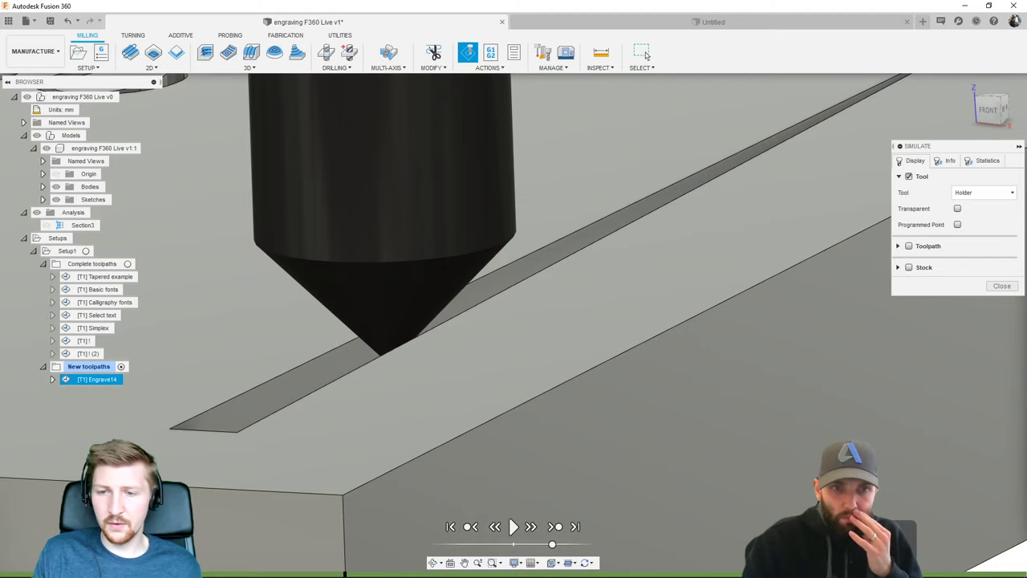
scroll(733, 296, "down", 3)
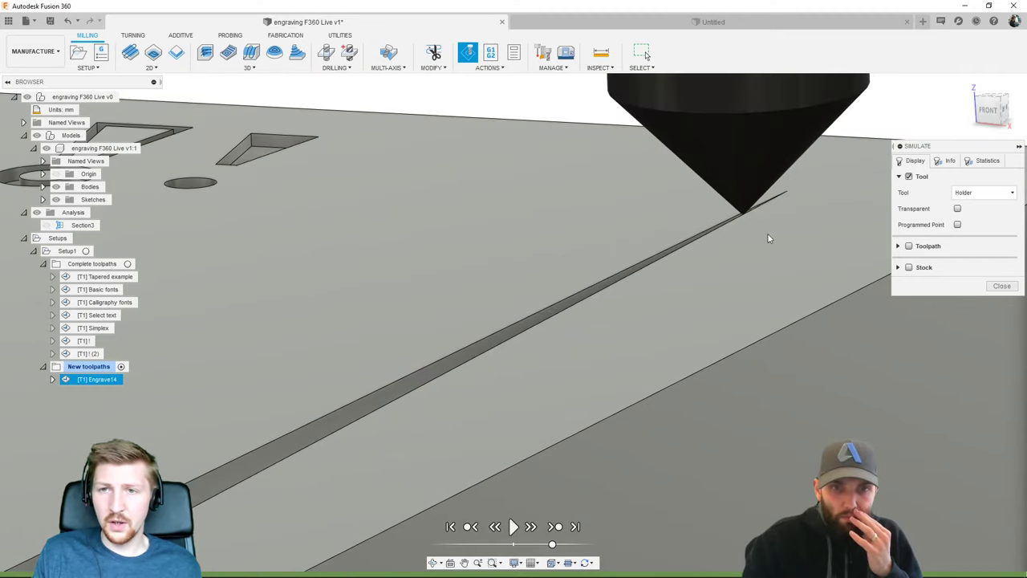
scroll(733, 172, "up", 4)
mouse_move(753, 244)
middle_mouse_down("shift")
mouse_move(740, 239)
mouse_move(744, 248)
middle_mouse_up("shift")
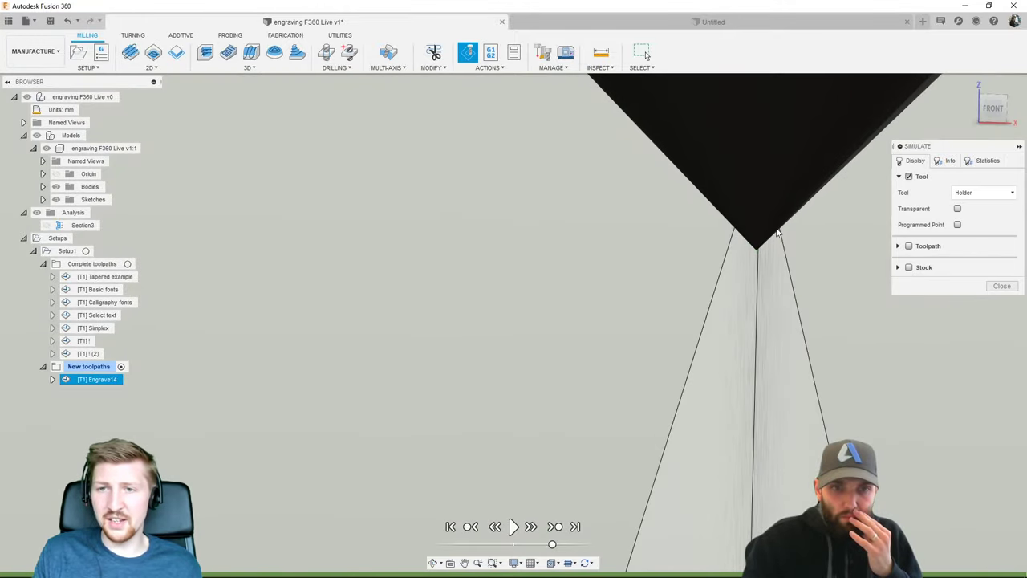
scroll(729, 277, "down", 5)
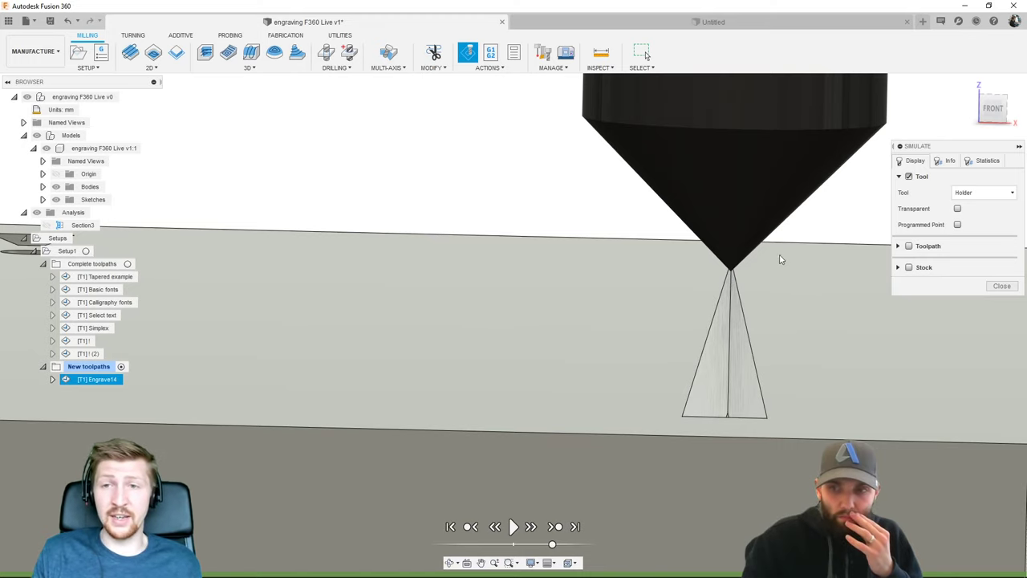
middle_click_drag(781, 260, 689, 261, "shift")
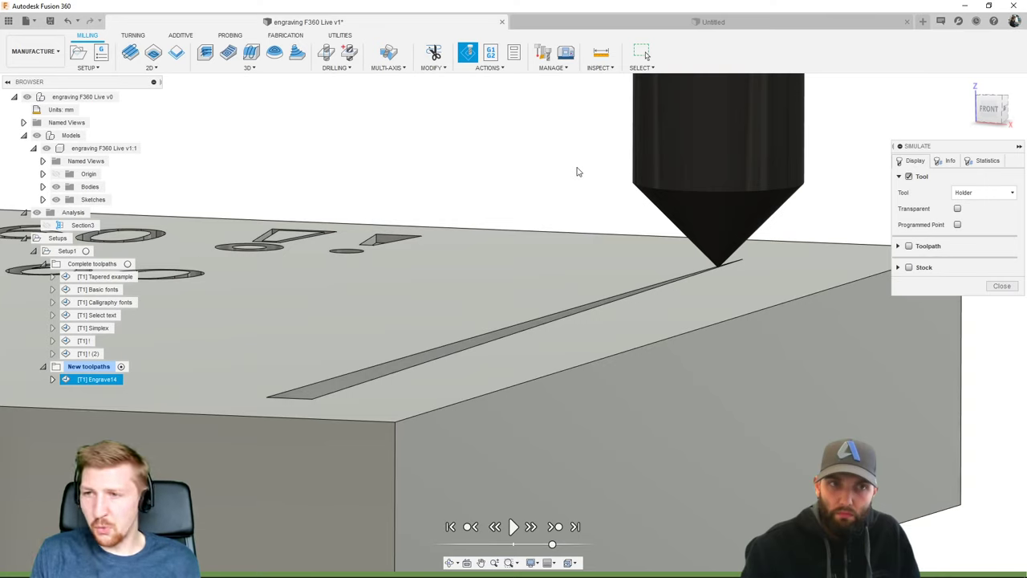
scroll(470, 175, "down", 10)
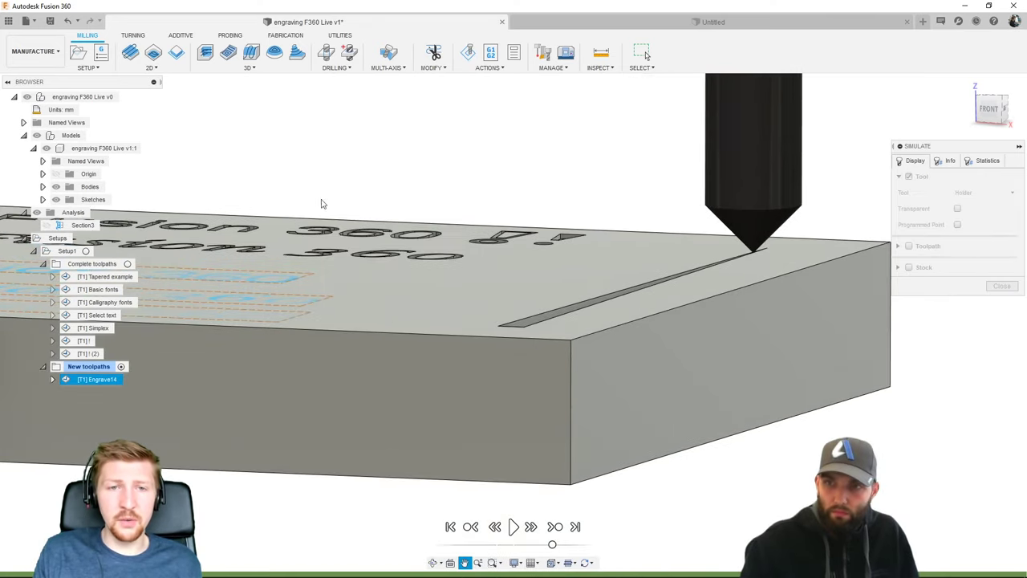
middle_click_drag(386, 194, 493, 223, "shift")
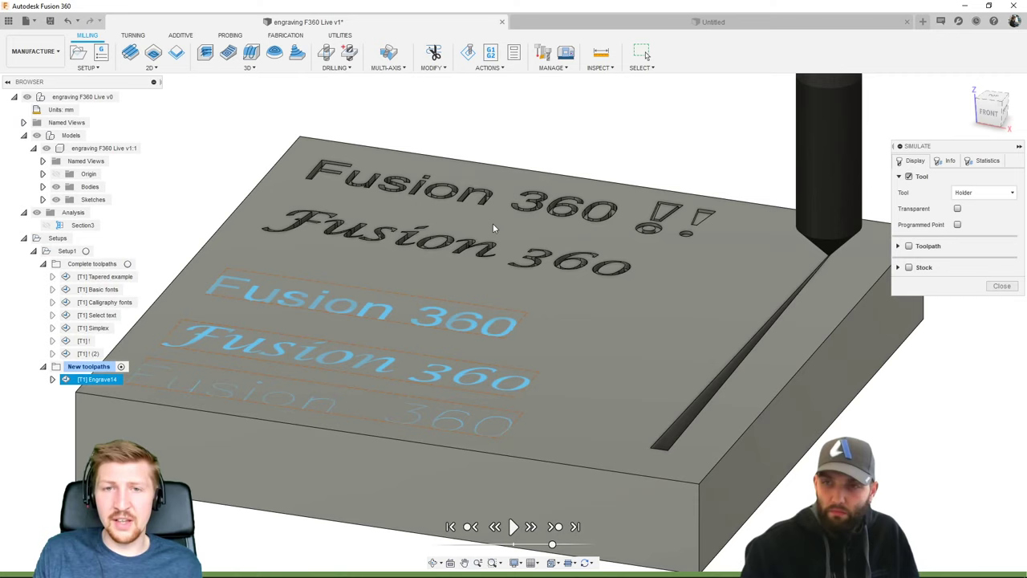
- Exit the simulation, deselect Engrave14, frame the text and bring up the 2D milling operations
left_click(1001, 286)
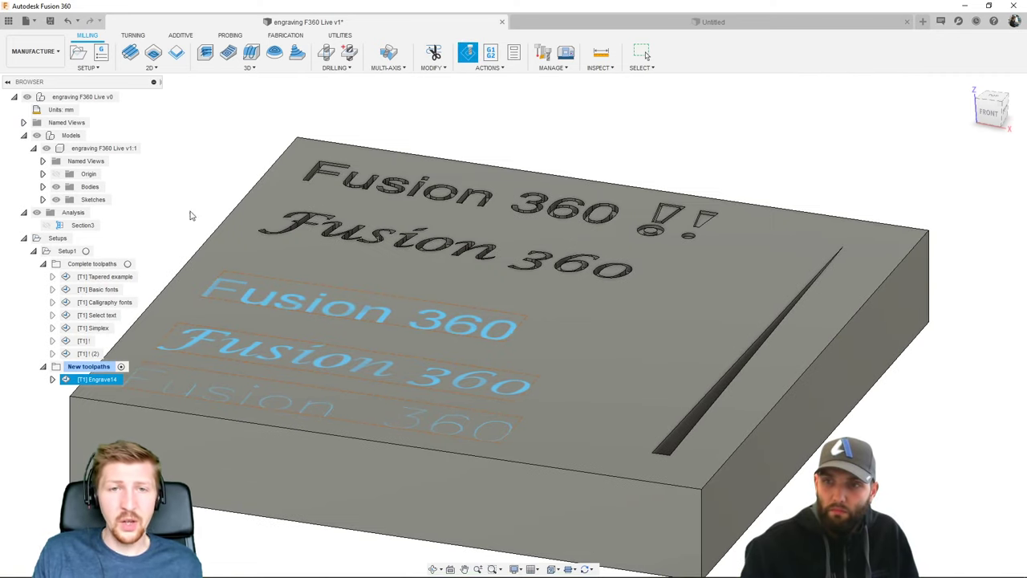
left_click(259, 265)
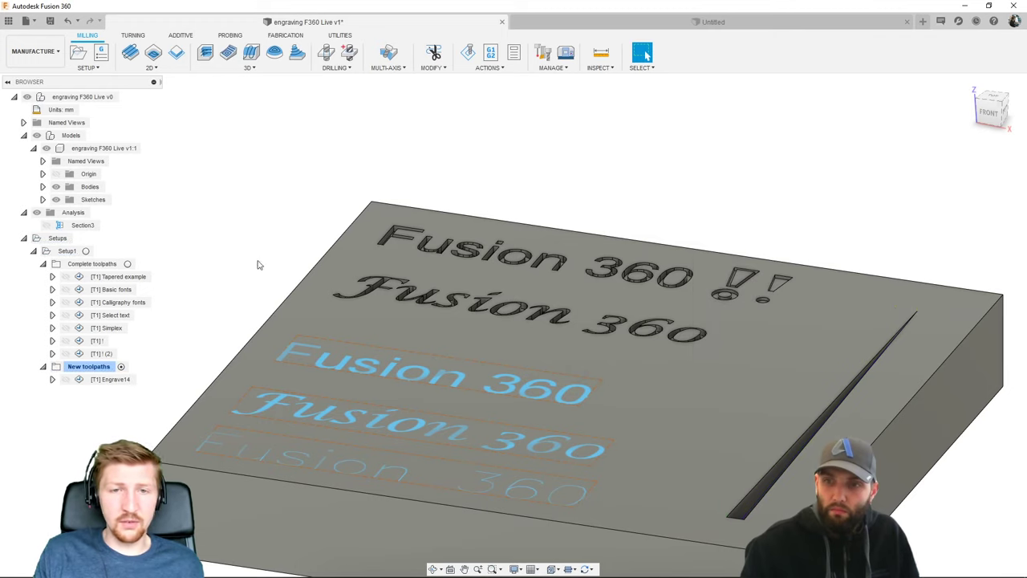
scroll(259, 265, "up", 4)
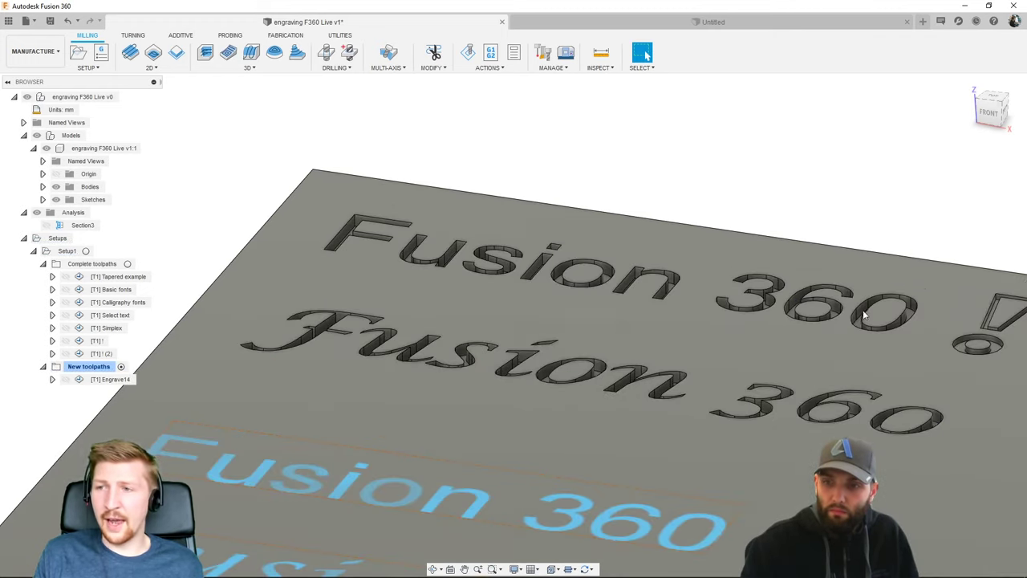
middle_click_drag(634, 160, 511, 161)
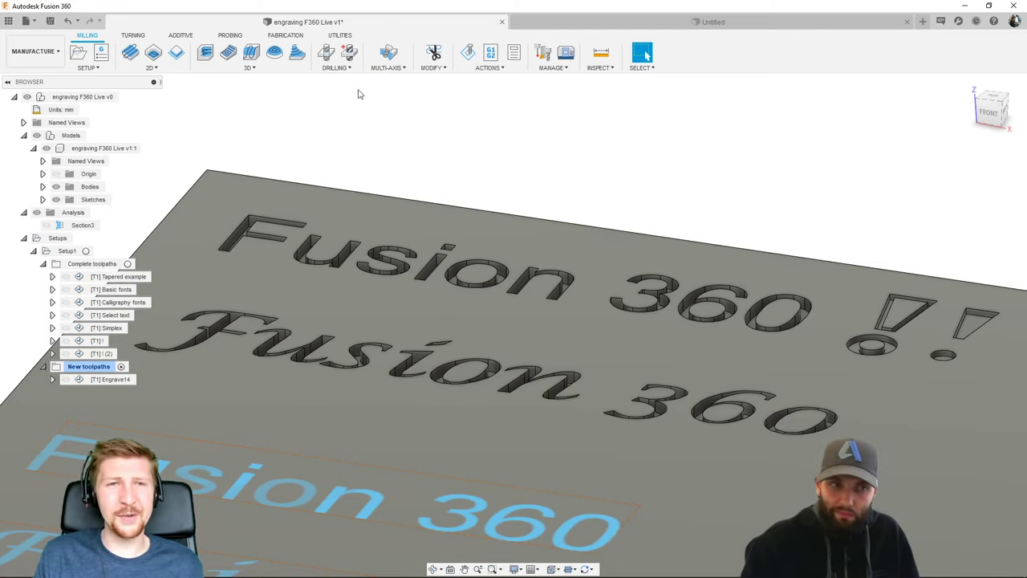
left_click(153, 69)
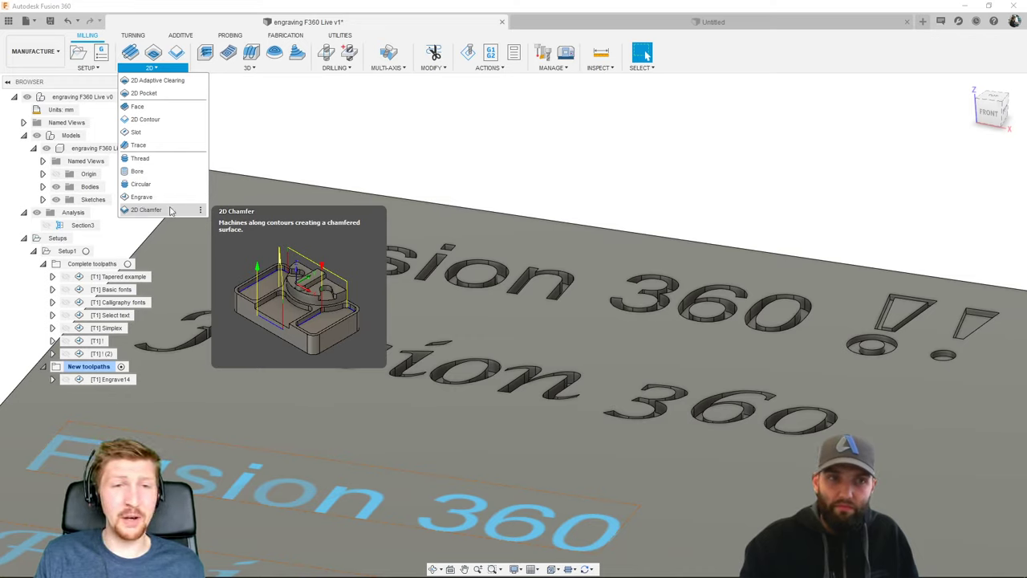
- In the Engrave geometry settings, chain-select the F, u, s and i (stem and dot) outlines
key("Escape")
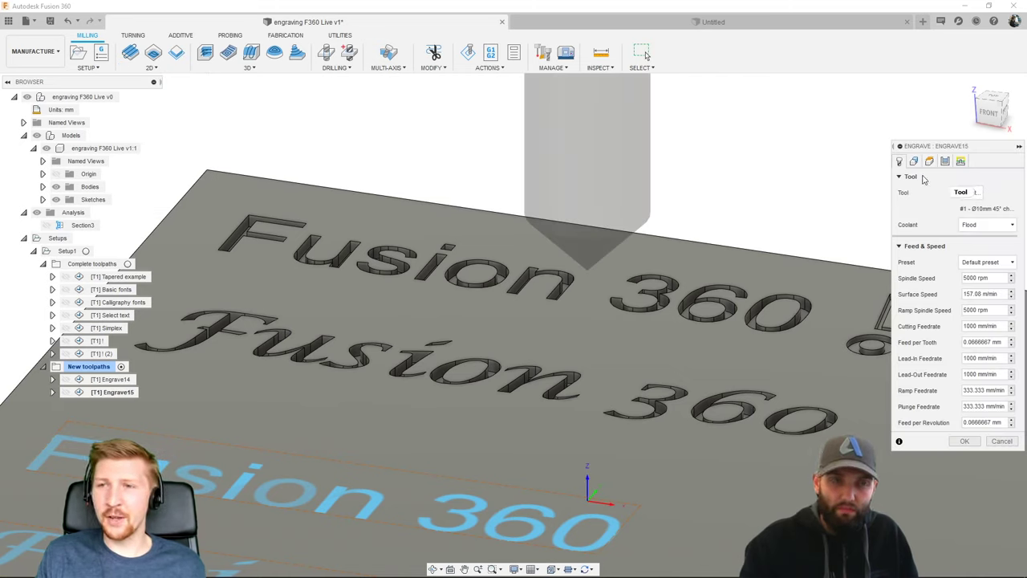
left_click(946, 162)
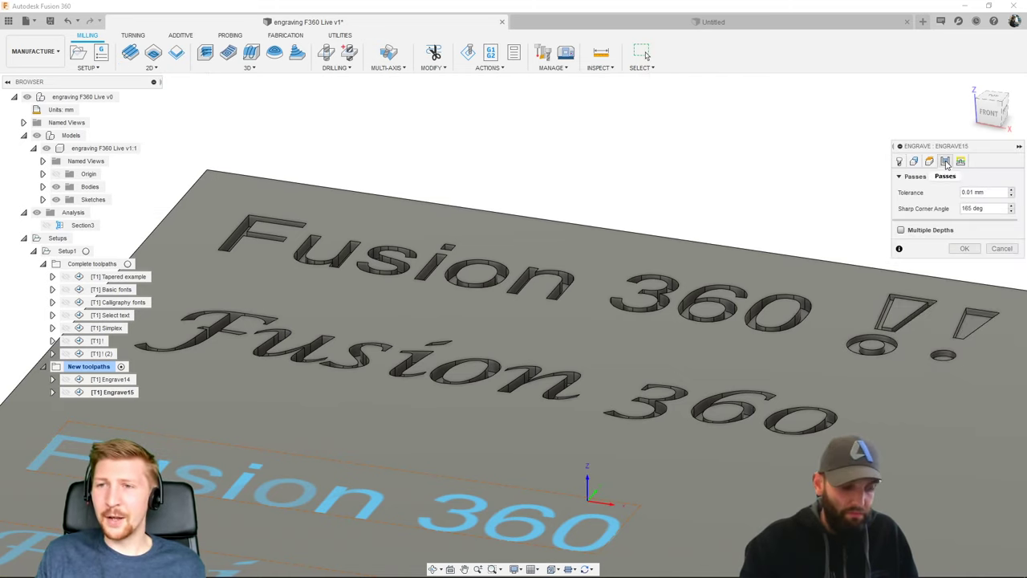
left_click(914, 162)
scroll(233, 201, "up", 5)
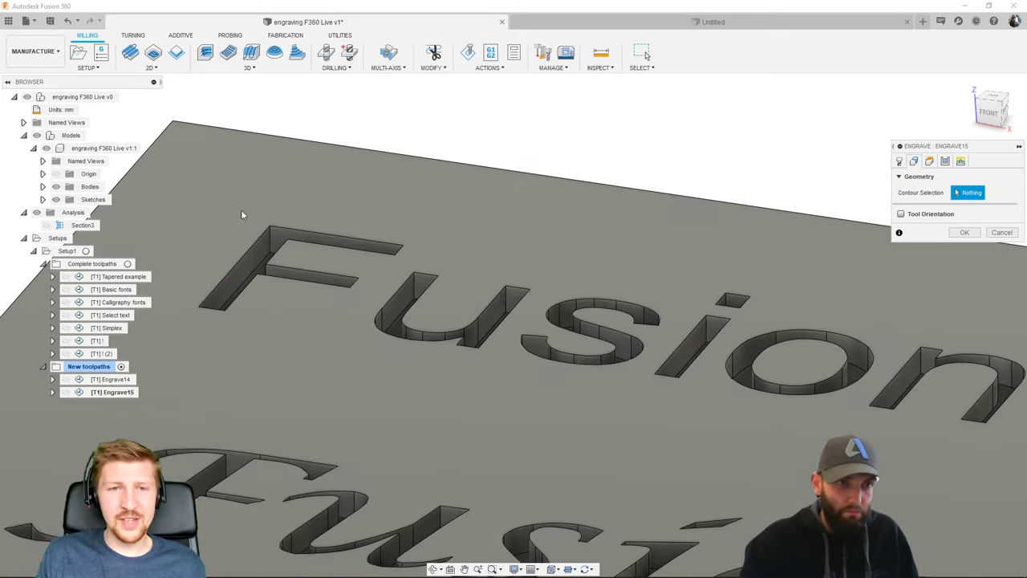
left_click(292, 229)
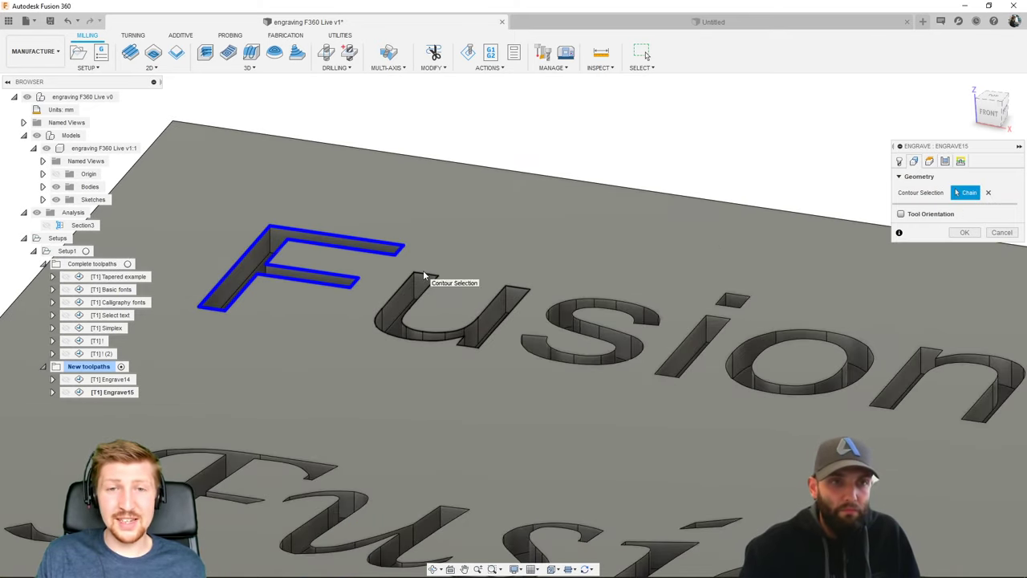
left_click(424, 275)
middle_click_drag(422, 251, 340, 235)
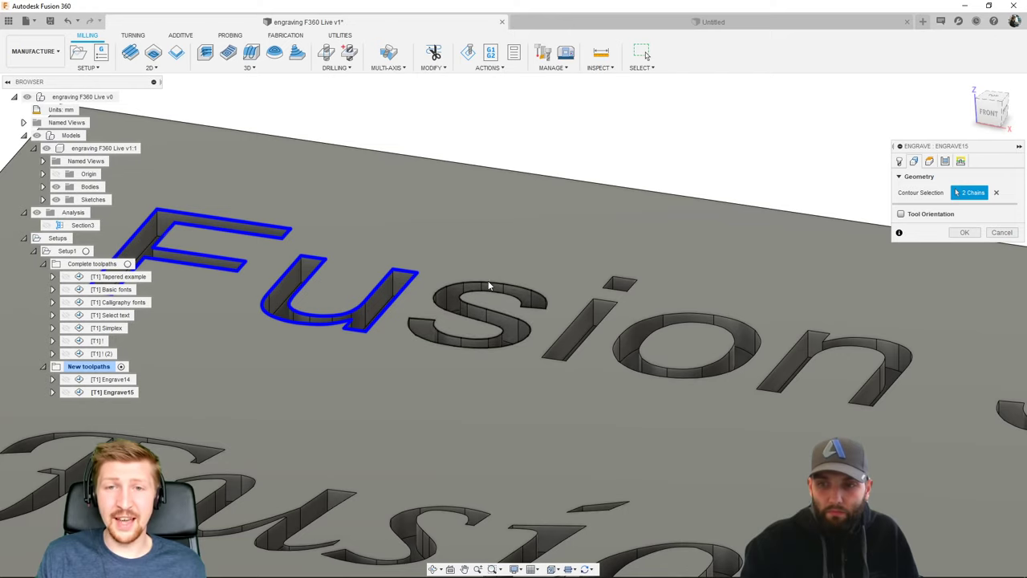
left_click(525, 287)
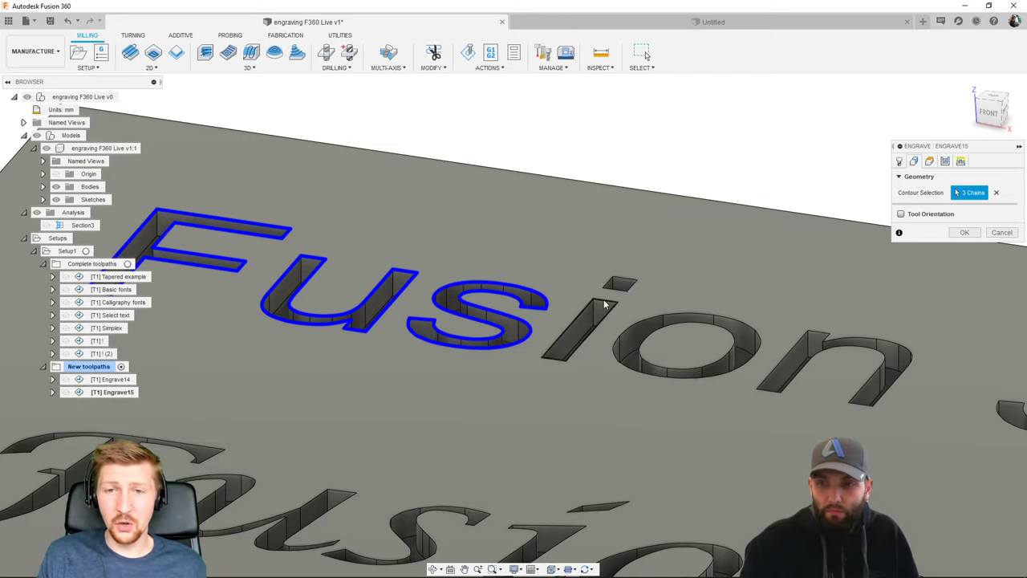
left_click(609, 298)
left_click(620, 284)
- Add the o, n, 3, 6 and both outer and inner 0 outlines to the selection
middle_click_drag(620, 283, 491, 240)
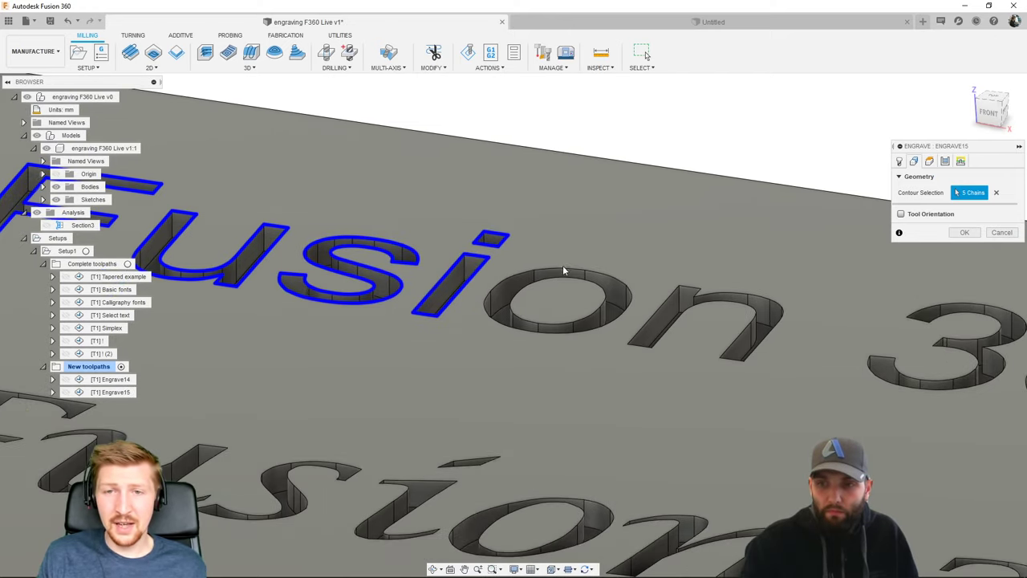
left_click(563, 277)
left_click(688, 294)
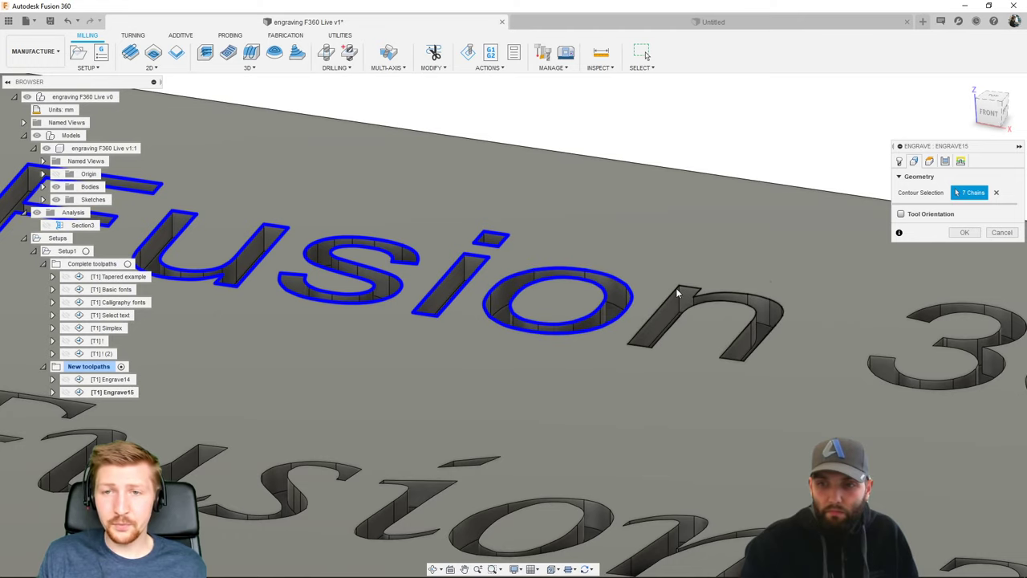
middle_click_drag(768, 271, 688, 256)
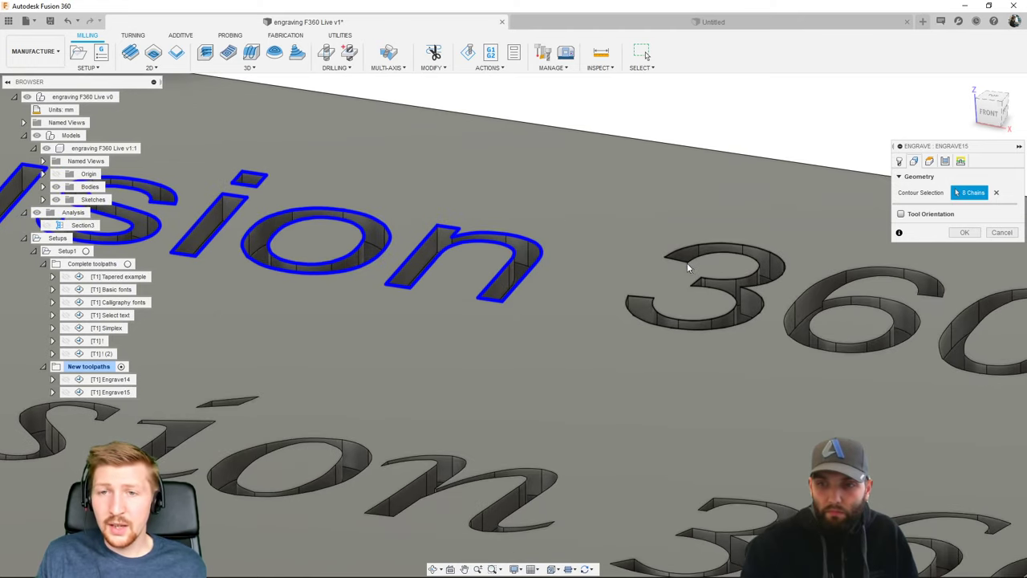
left_click(695, 263)
middle_click_drag(849, 273, 716, 252)
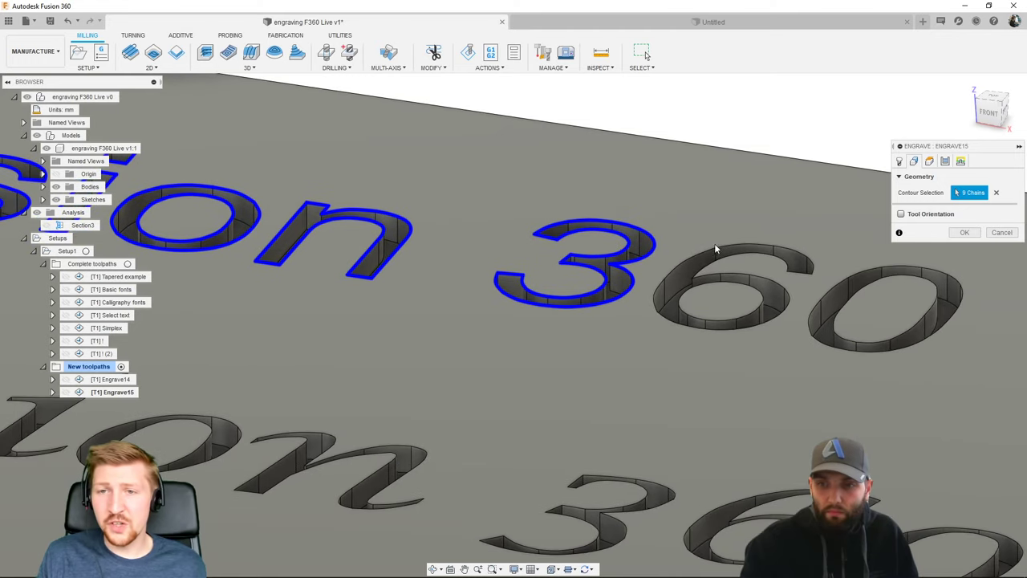
left_click(730, 287)
middle_click_drag(839, 304, 710, 265)
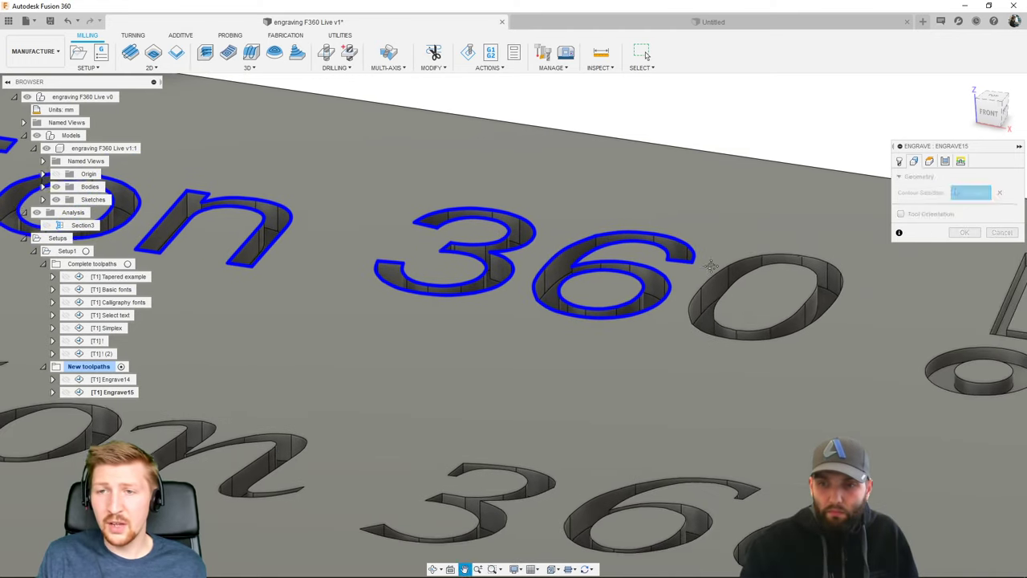
left_click(754, 274)
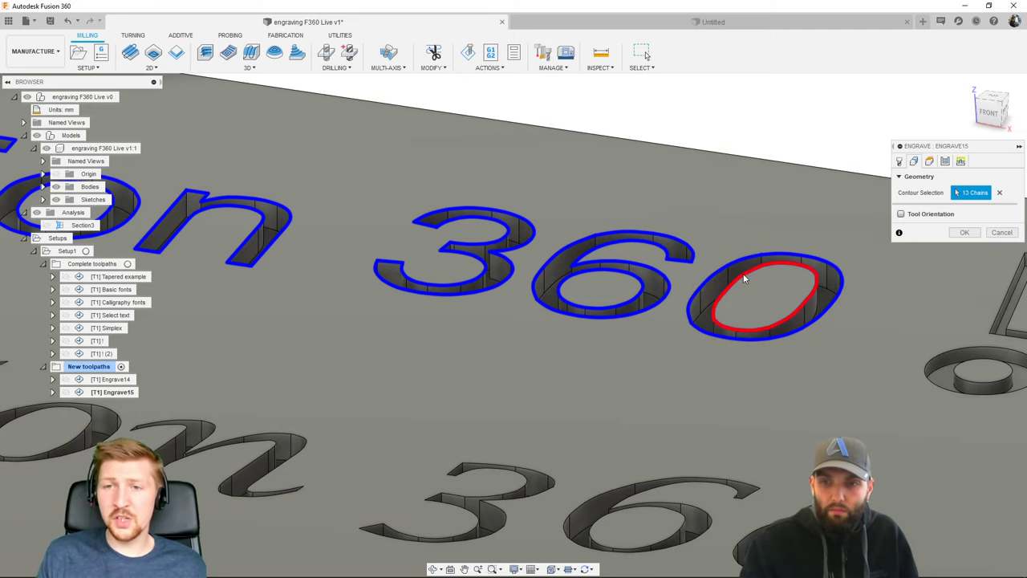
left_click(755, 277)
- Confirm the 13 selected chains to generate the Engrave15 toolpath
middle_click_drag(591, 294, 674, 283)
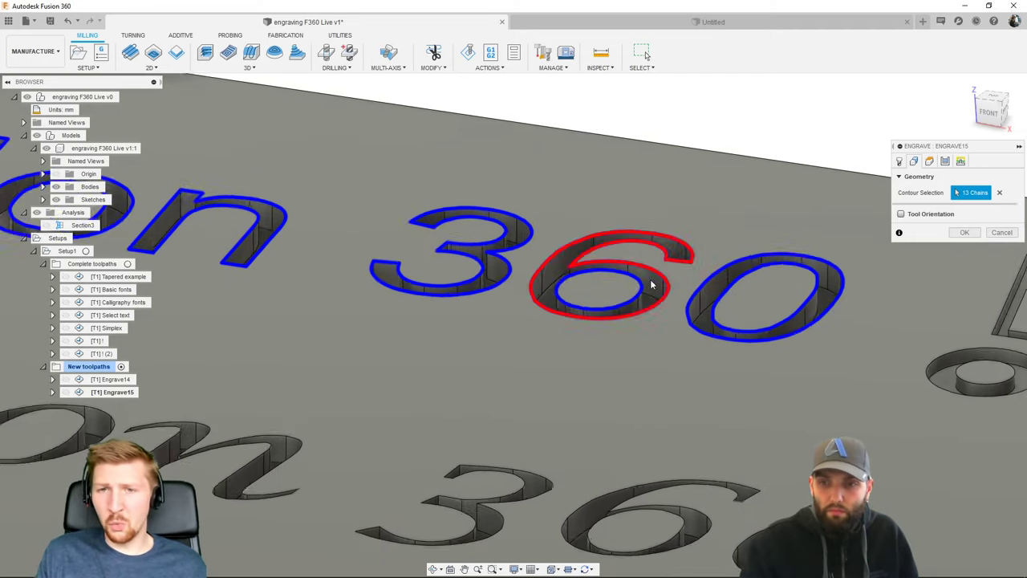
scroll(562, 293, "up", 3)
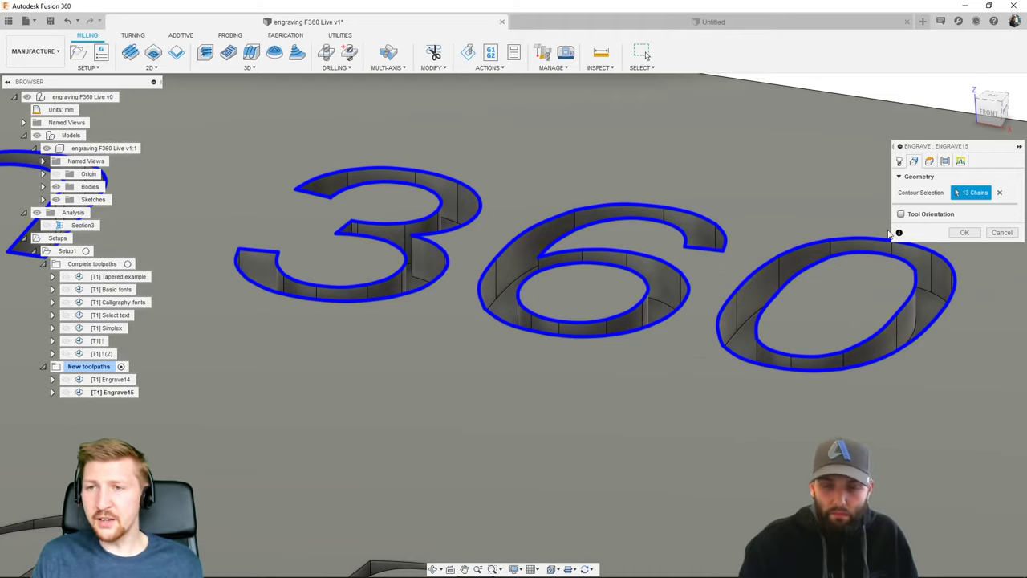
scroll(561, 249, "down", 3)
scroll(492, 261, "down", 1)
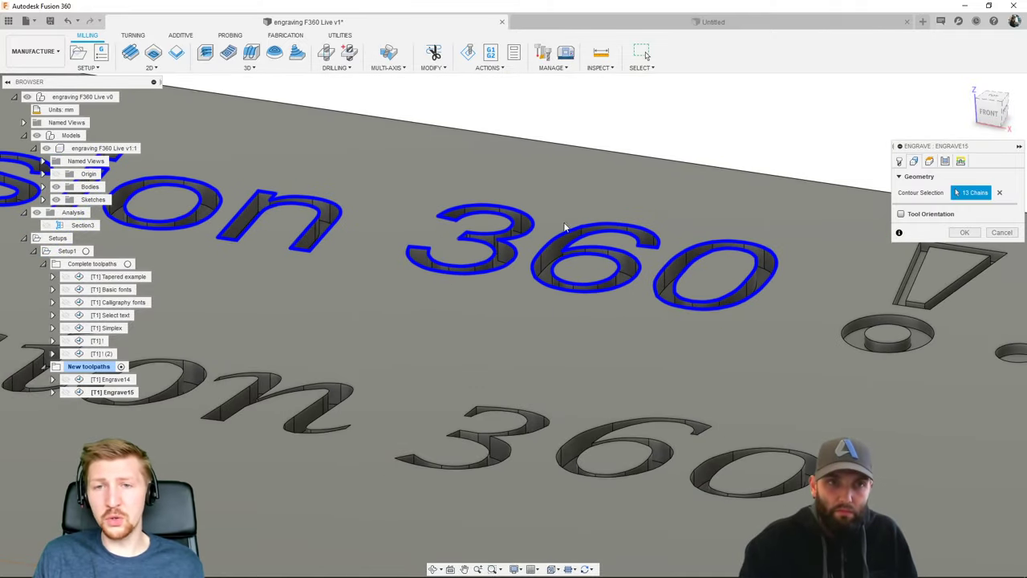
left_click(964, 232)
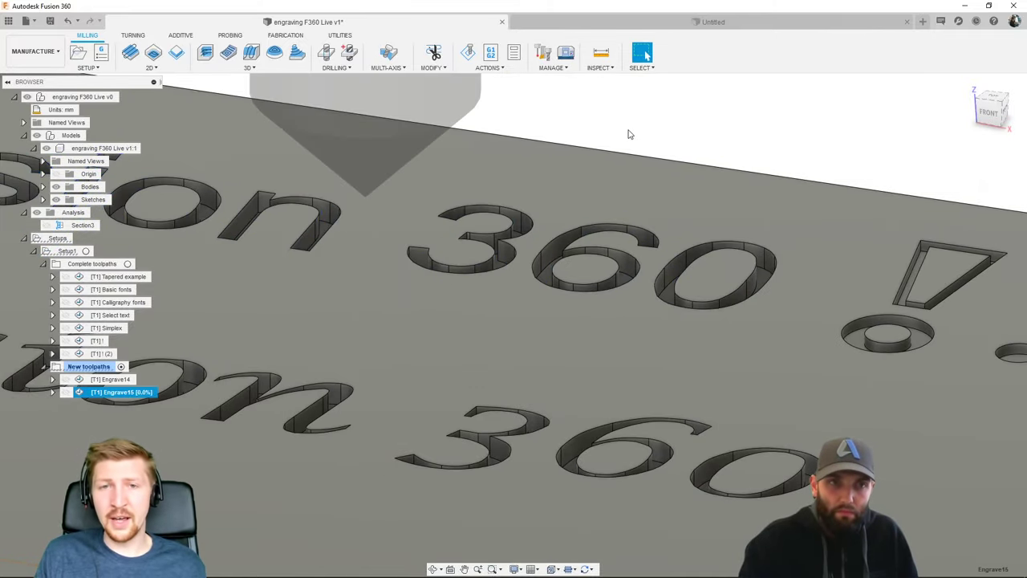
scroll(631, 134, "down", 3)
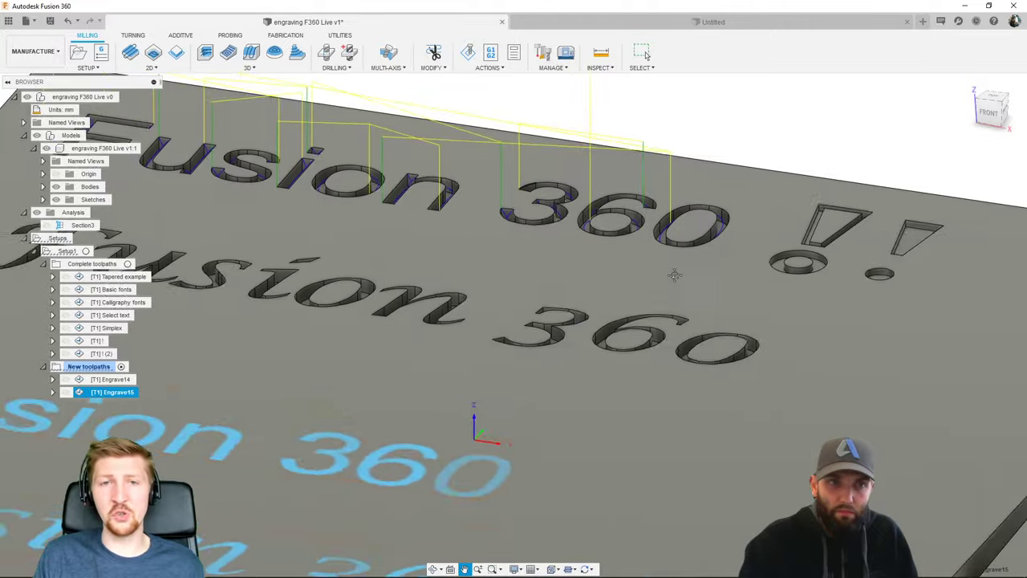
scroll(682, 273, "up", 3)
middle_click_drag(643, 249, 575, 254, "shift")
scroll(309, 293, "up", 10)
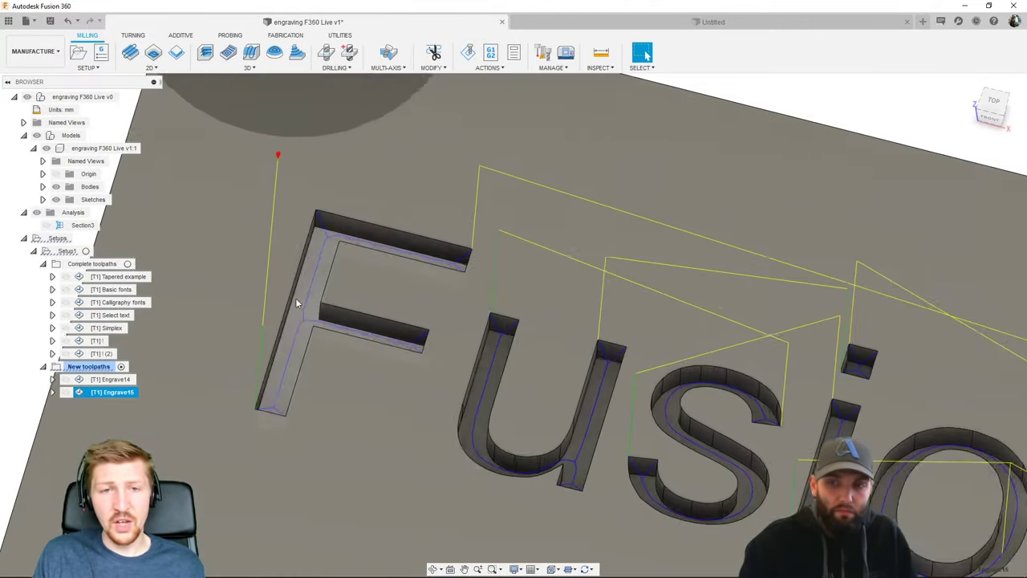
scroll(349, 298, "up", 2)
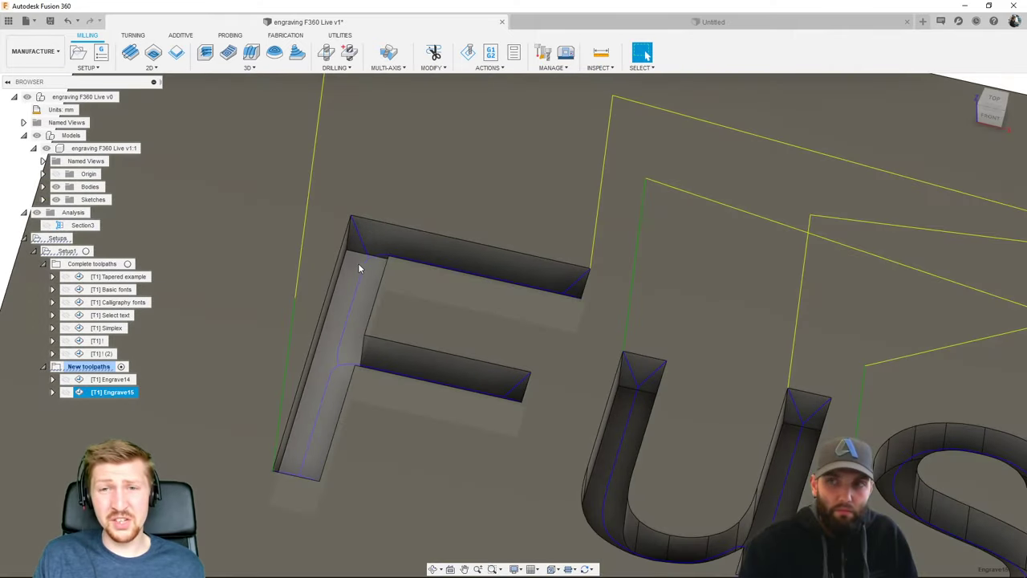
scroll(362, 260, "up", 3)
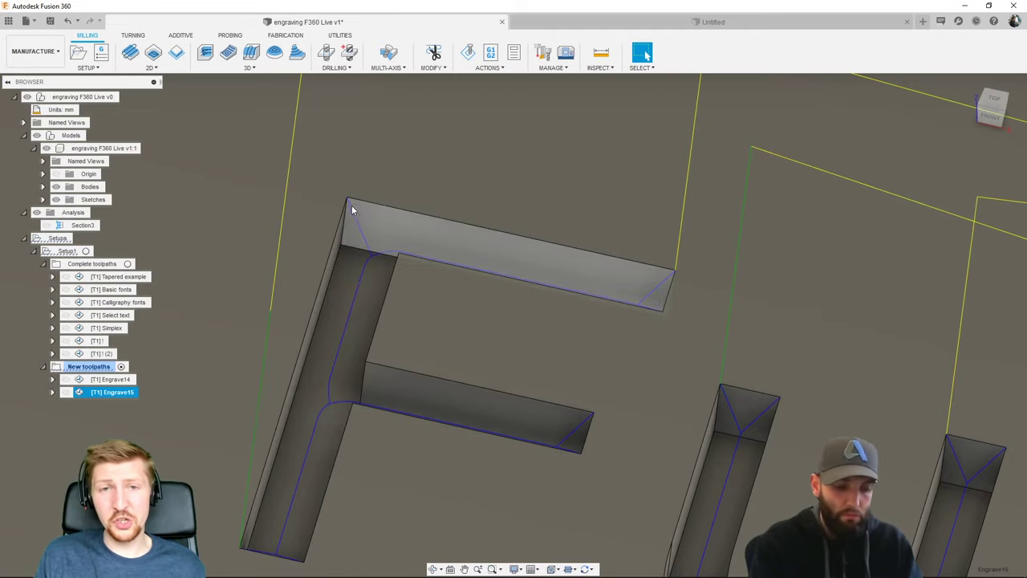
scroll(372, 254, "down", 5)
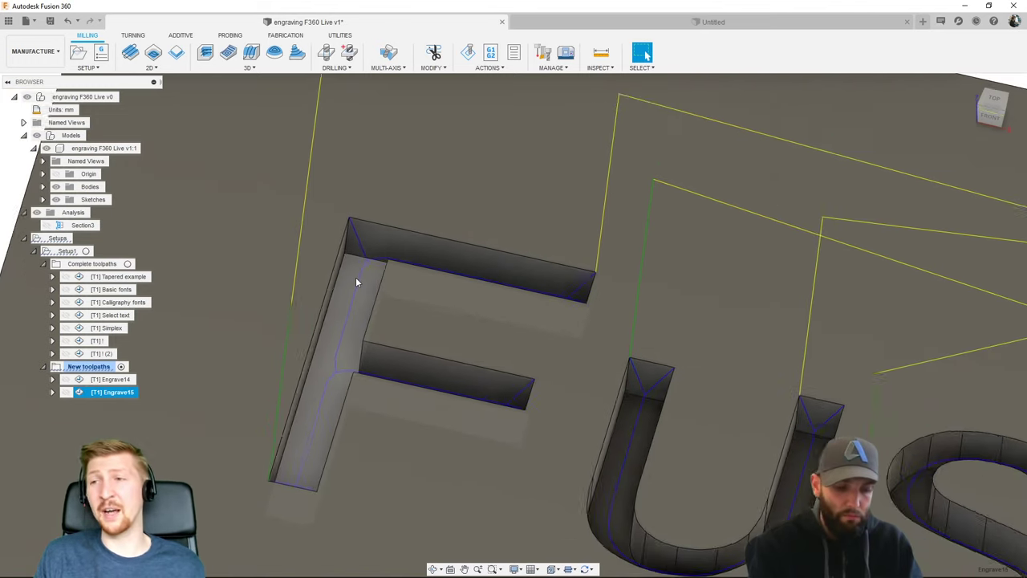
middle_click_drag(369, 294, 429, 270)
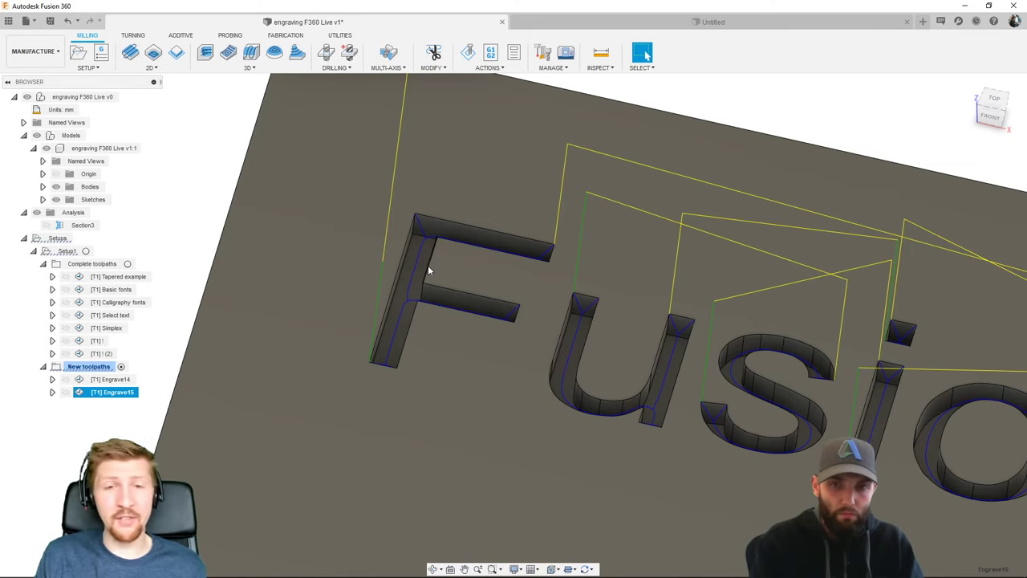
mouse_move(427, 271)
middle_mouse_down("shift")
mouse_move(380, 268)
mouse_move(389, 284)
mouse_move(381, 284)
mouse_move(394, 278)
middle_mouse_up("shift")
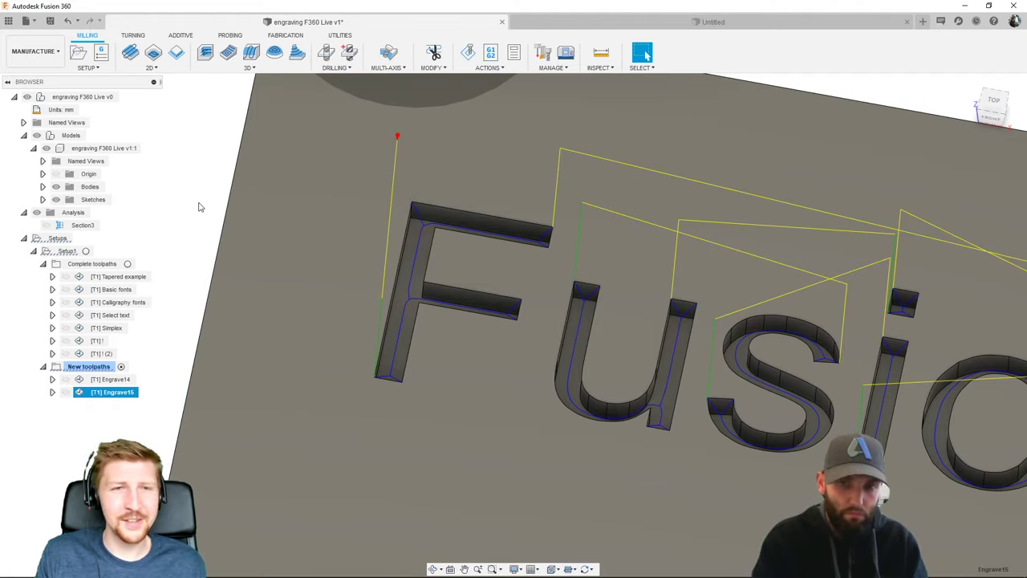
middle_click_drag(198, 196, 164, 164)
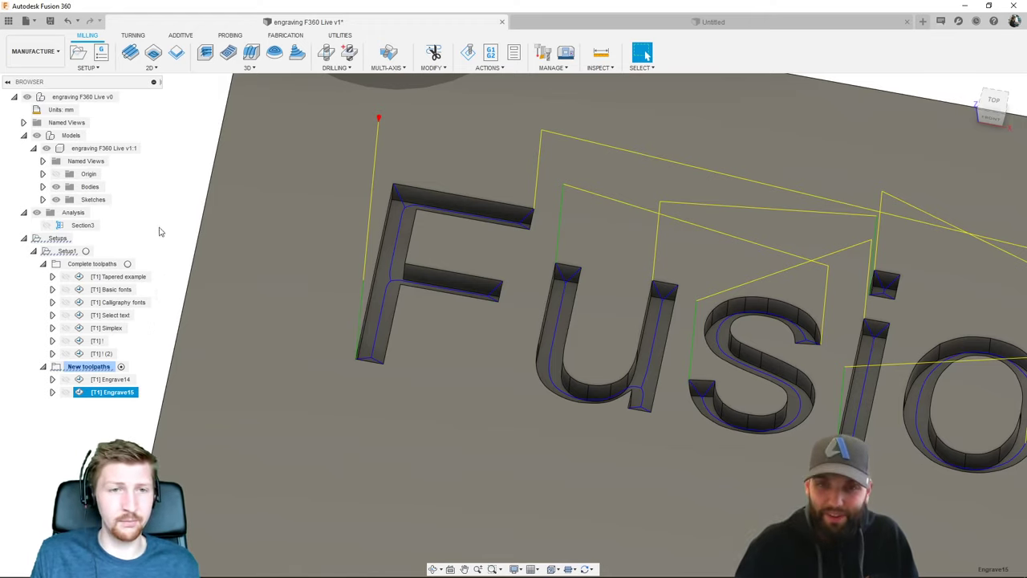
- Zoom out to the Fusion 360 !! row, deselect Engrave15, and orbit to reveal the lower blue text
scroll(402, 272, "down", 5)
scroll(482, 289, "down", 3)
key("Escape")
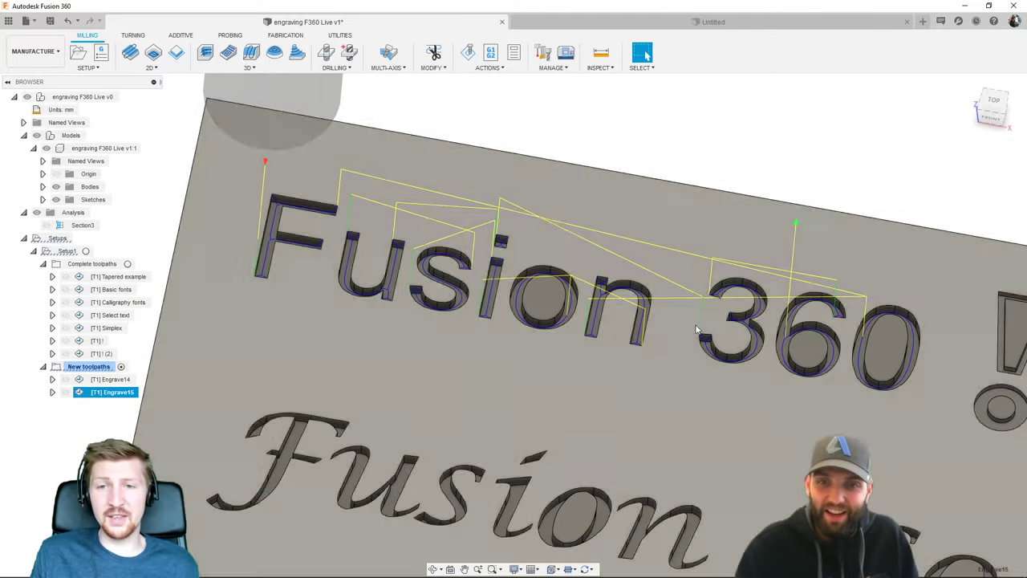
scroll(273, 323, "down", 3)
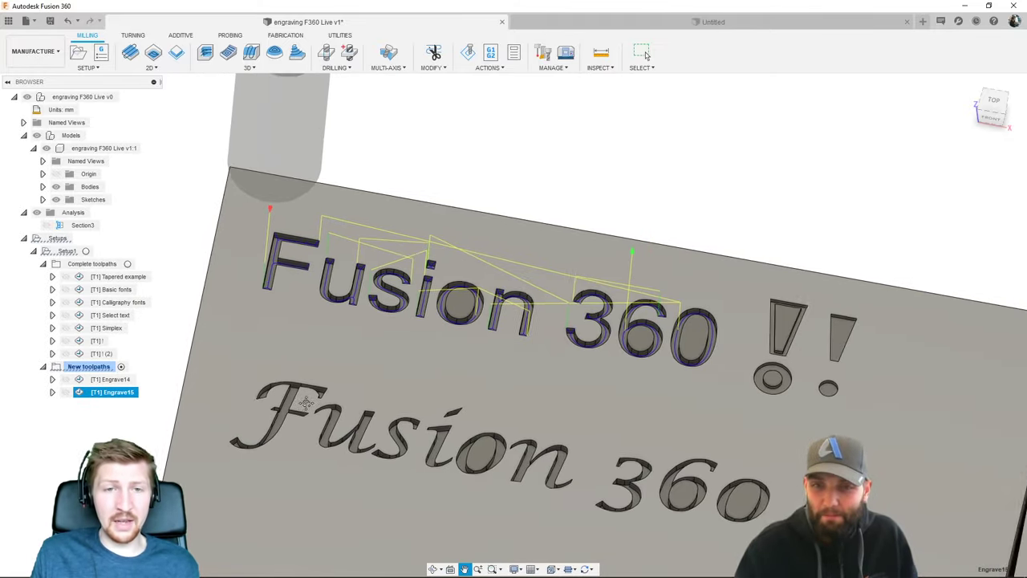
middle_click_drag(305, 384, 390, 297)
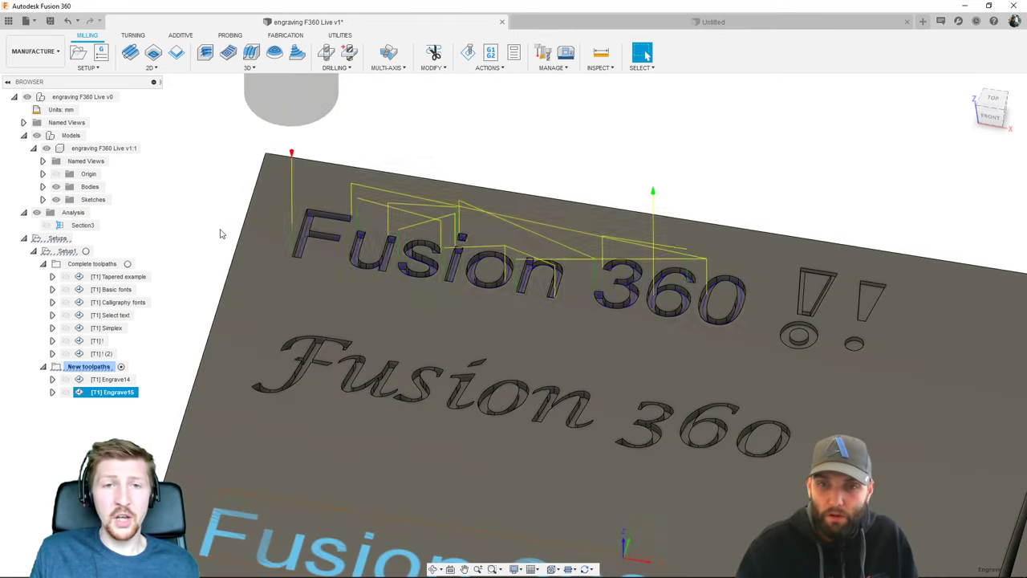
left_click(222, 233)
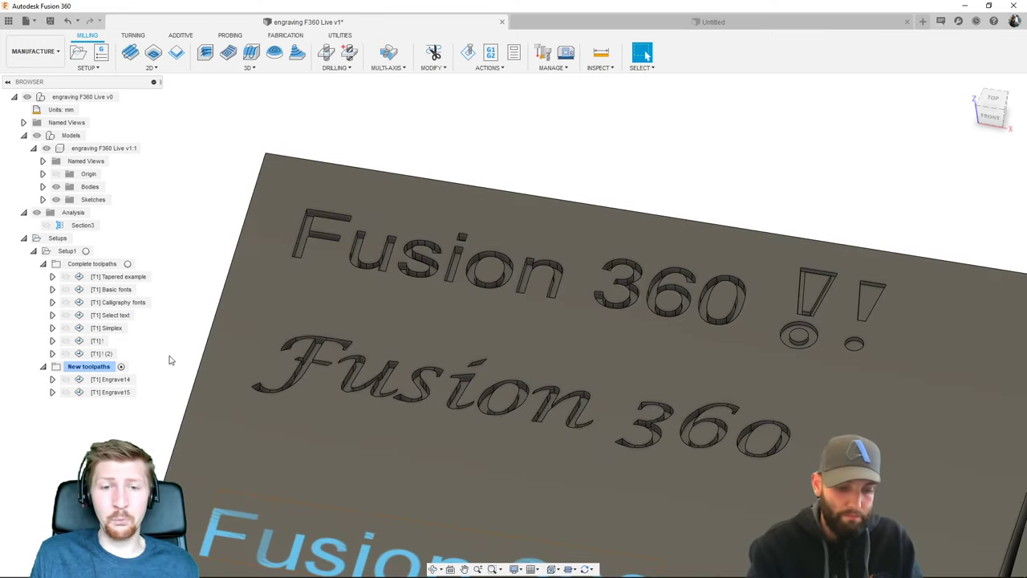
middle_click_drag(168, 359, 191, 370, "shift")
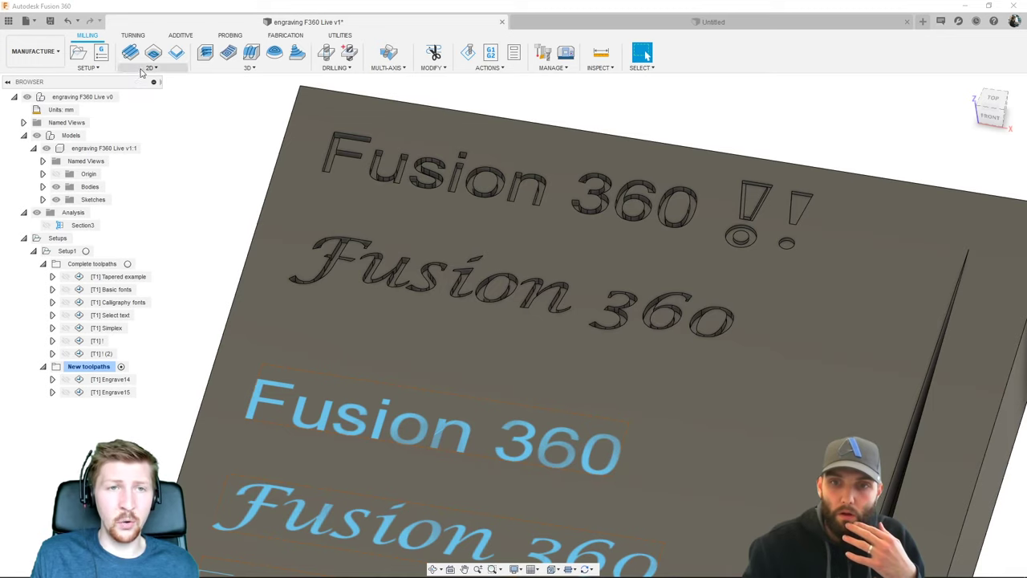
- Create Engrave16 by chaining the lower blue Fusion 360 text, then clear the selection
left_click(150, 67)
left_click(154, 202)
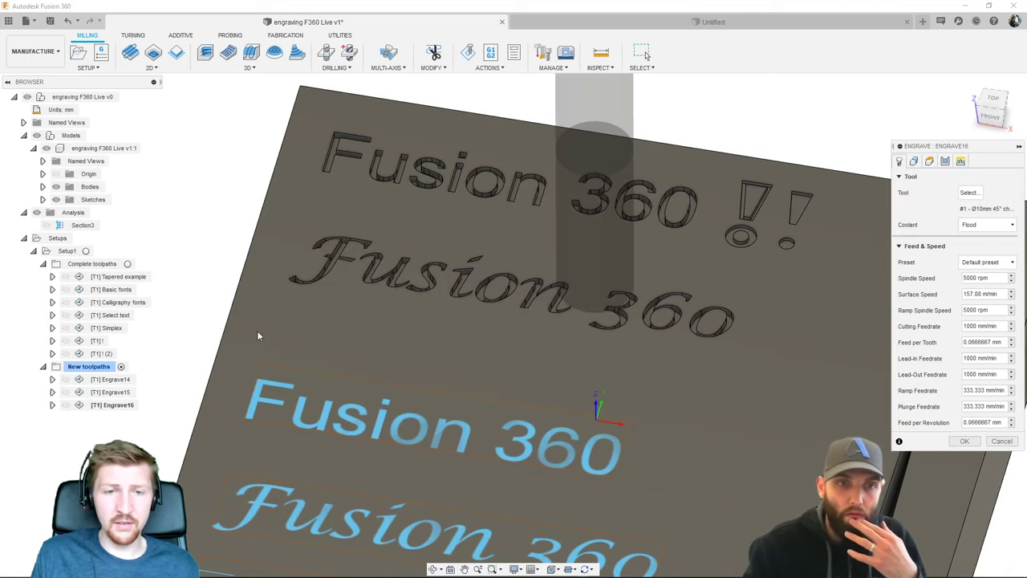
left_click(302, 409)
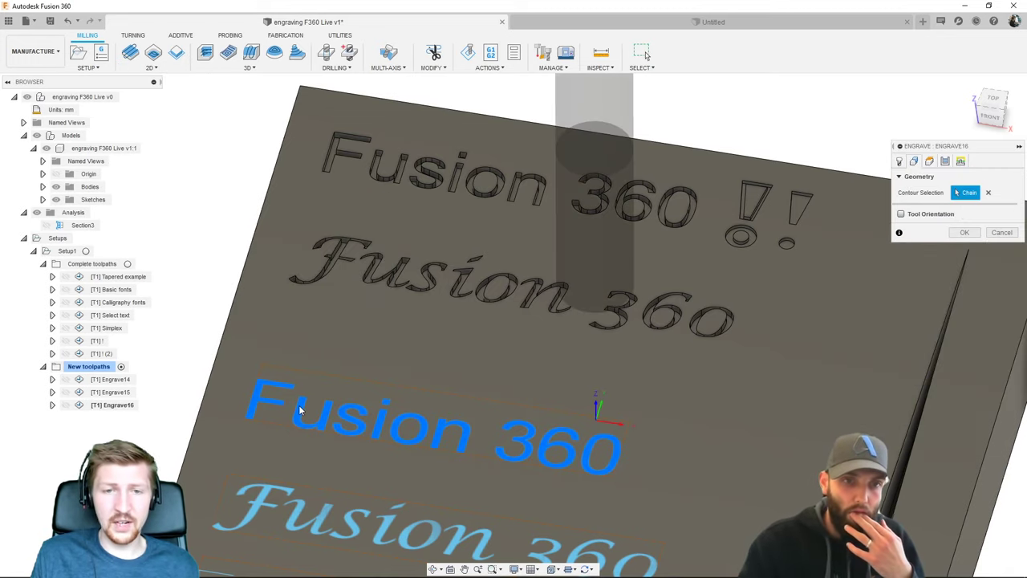
left_click(965, 232)
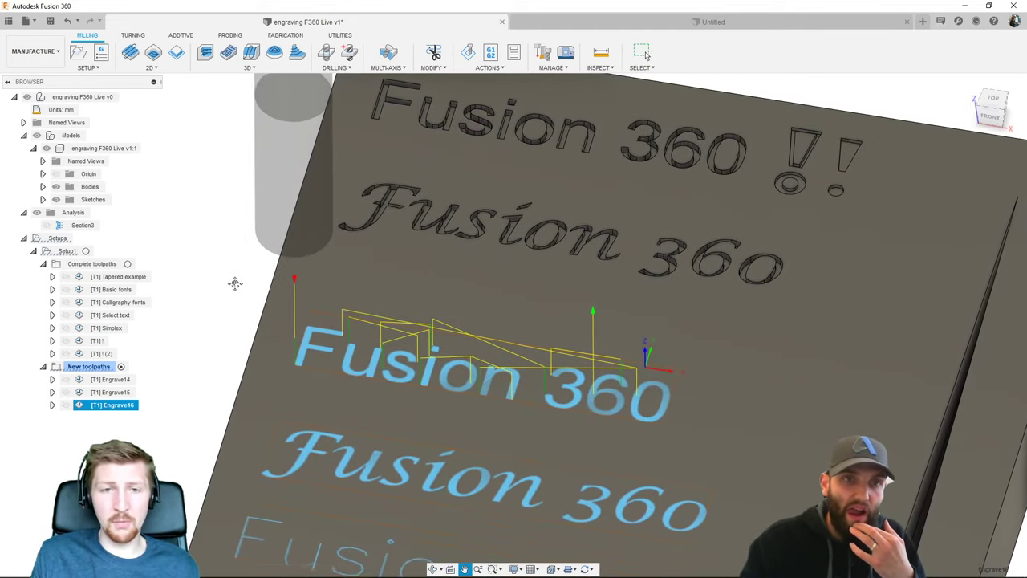
left_click(302, 347)
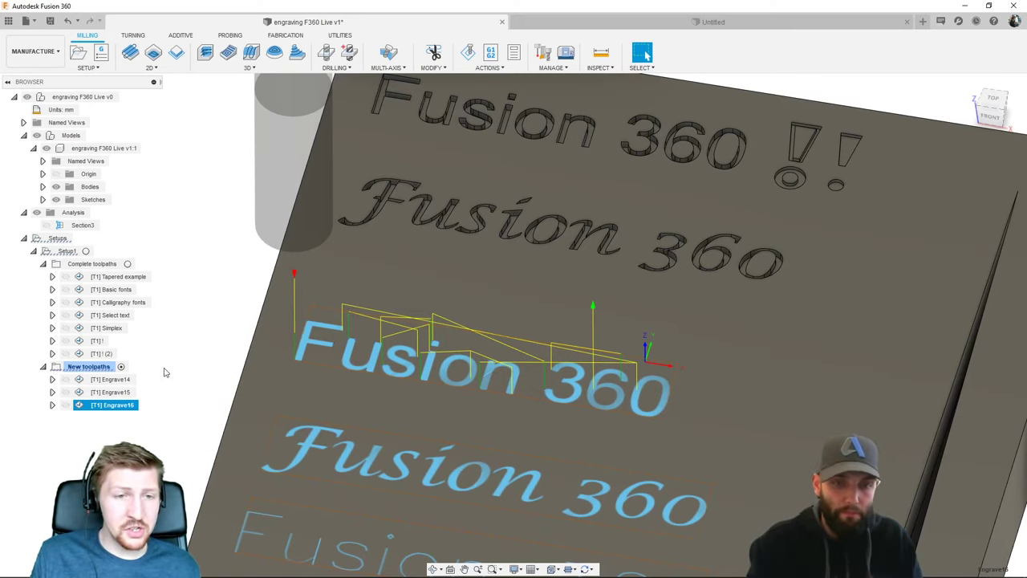
key("Escape")
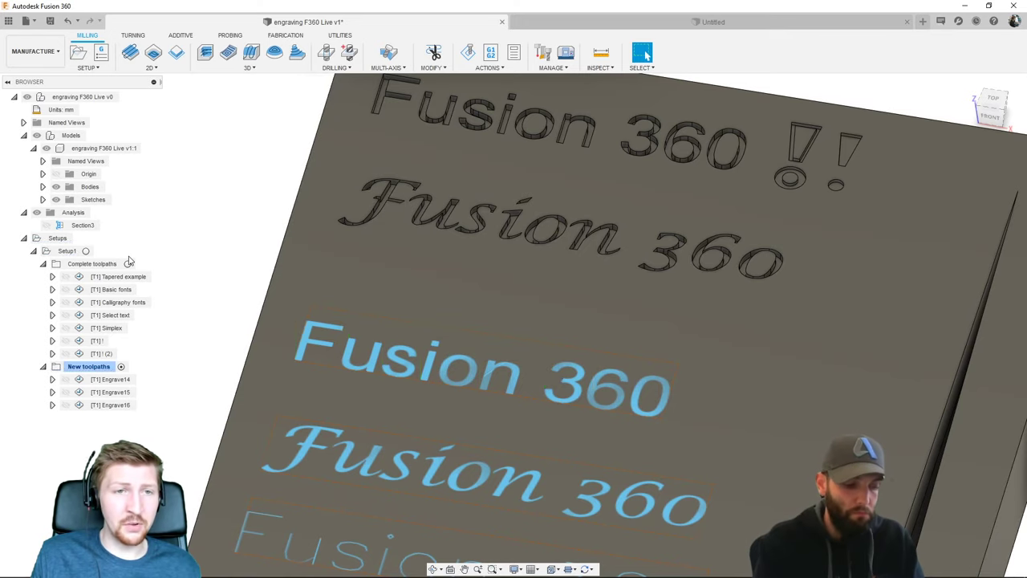
- Expand the Sketches list and orbit the view to show the block's top edge
left_click(43, 199)
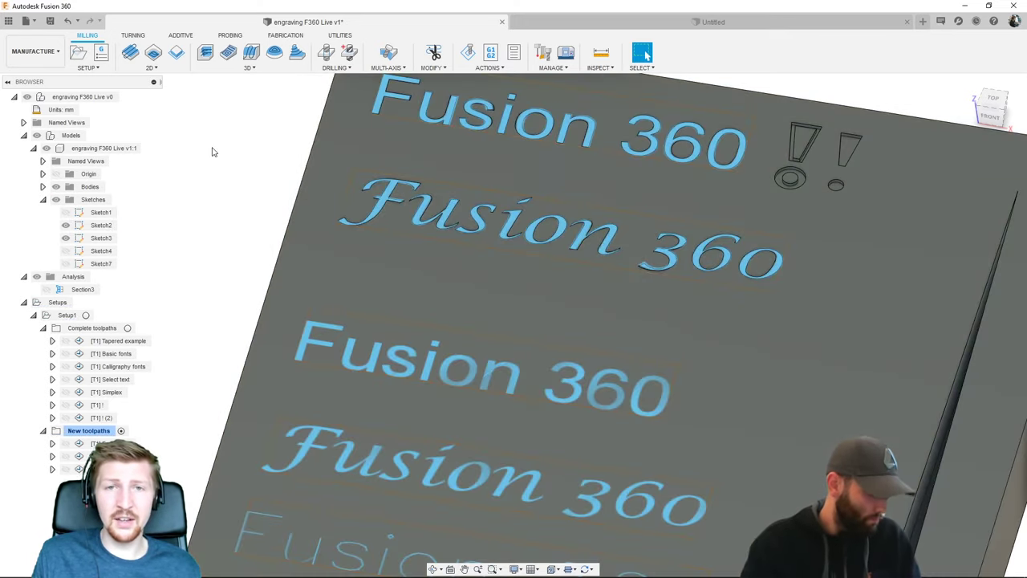
middle_click_drag(212, 152, 351, 179, "shift")
left_click(351, 179)
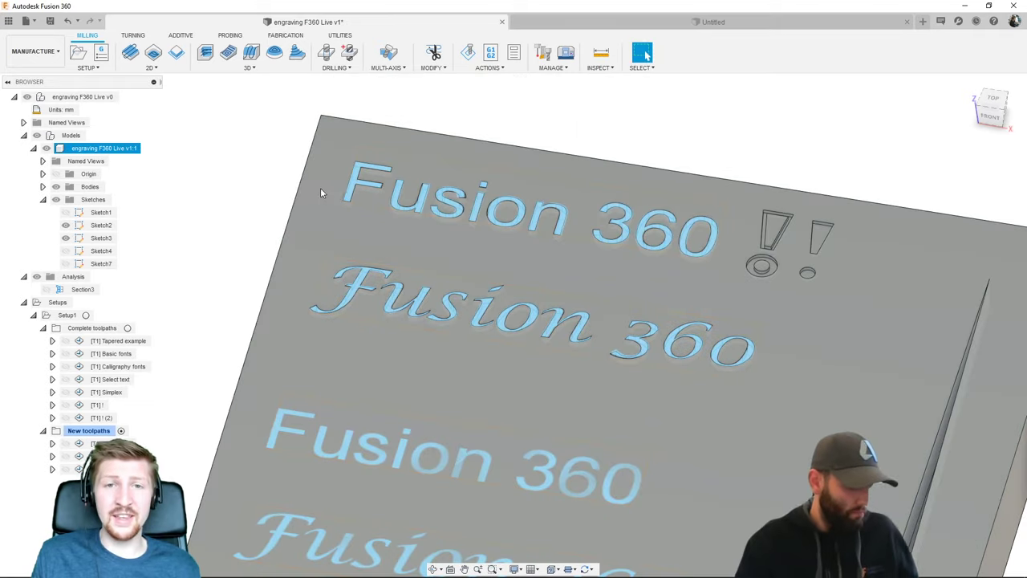
key("Escape")
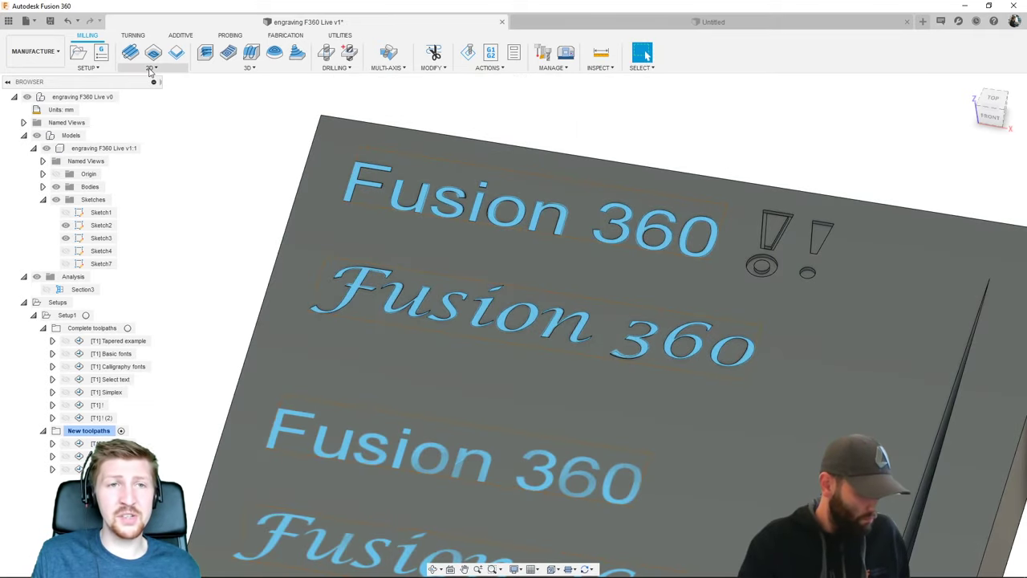
- Create Engrave17 using the top row's Fusion 360 sketch text as the contour
left_click(150, 68)
left_click(141, 197)
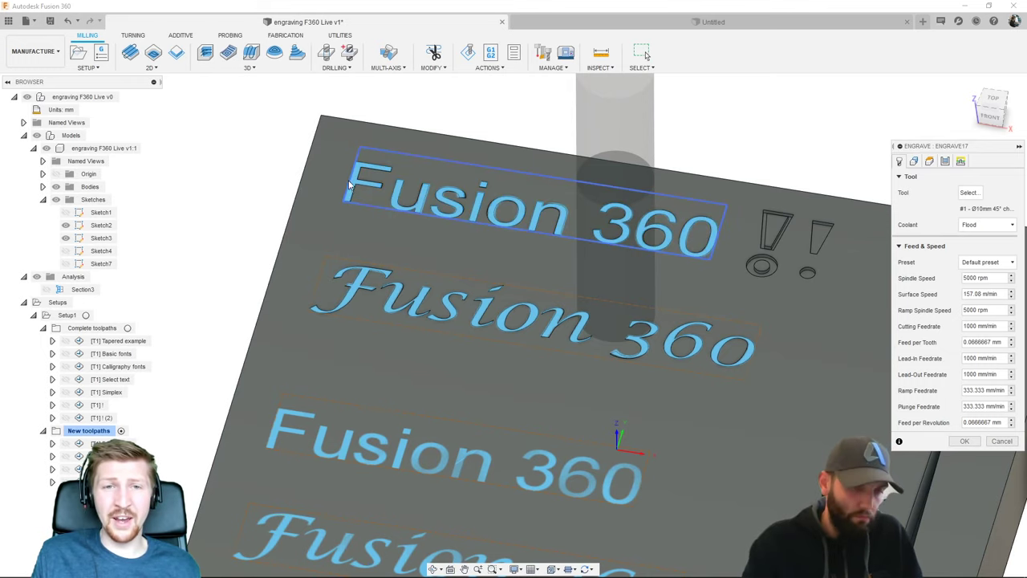
scroll(346, 182, "up", 5)
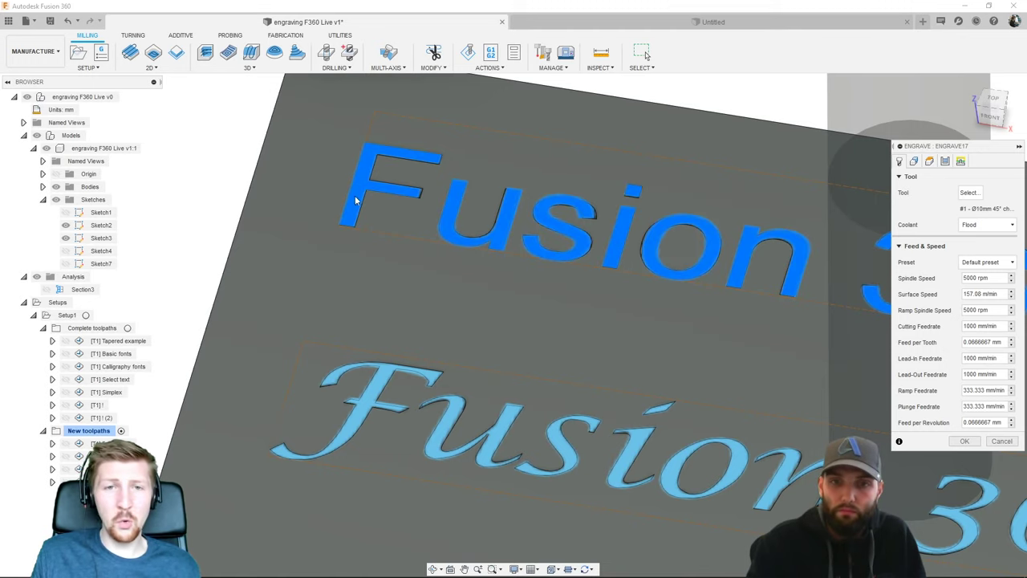
left_click(355, 201)
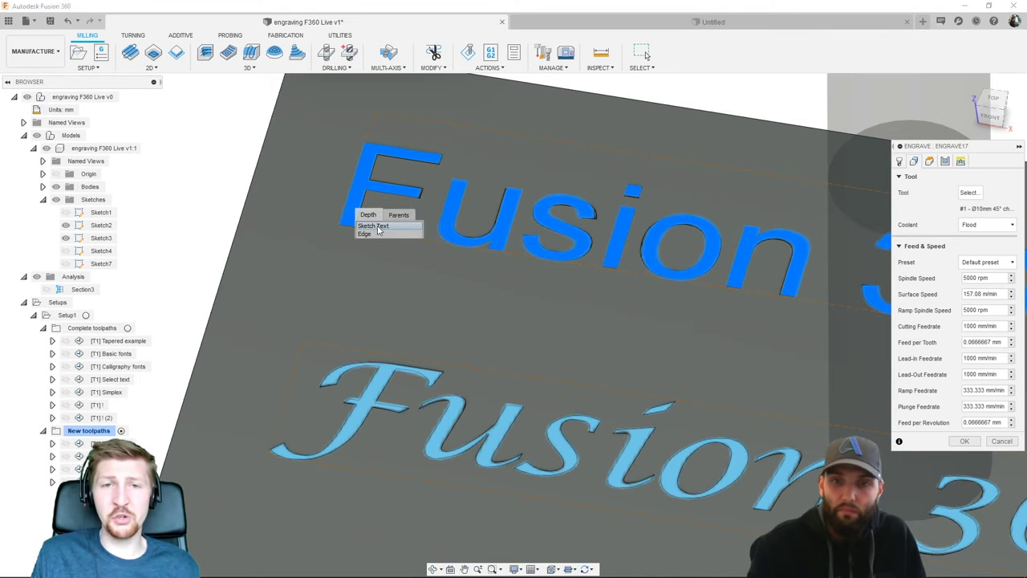
left_click(376, 226)
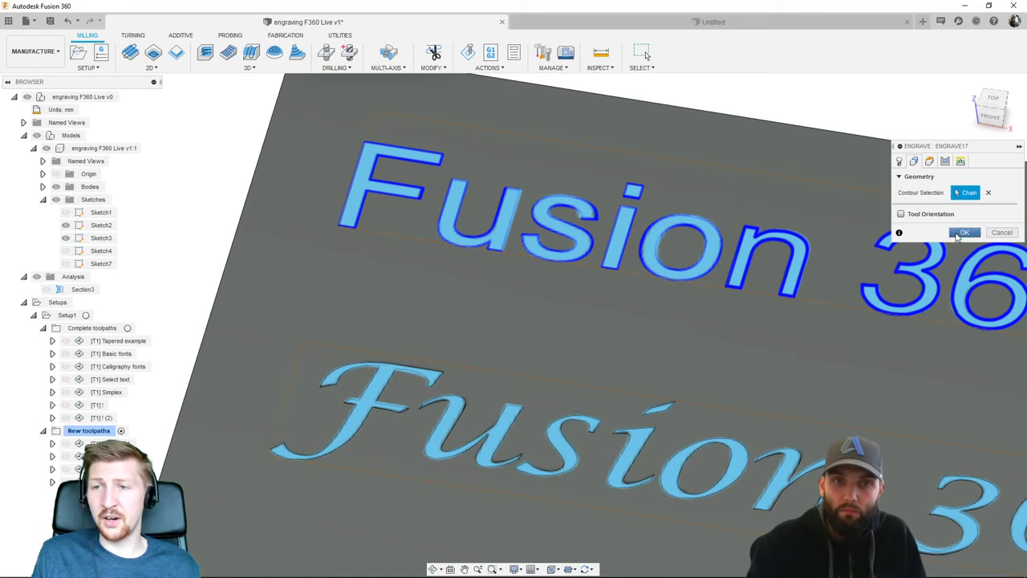
left_click(964, 232)
- Hide the Sketch2 text sketch so the new toolpath is visible
middle_click_drag(774, 178, 544, 196)
scroll(544, 197, "down", 3)
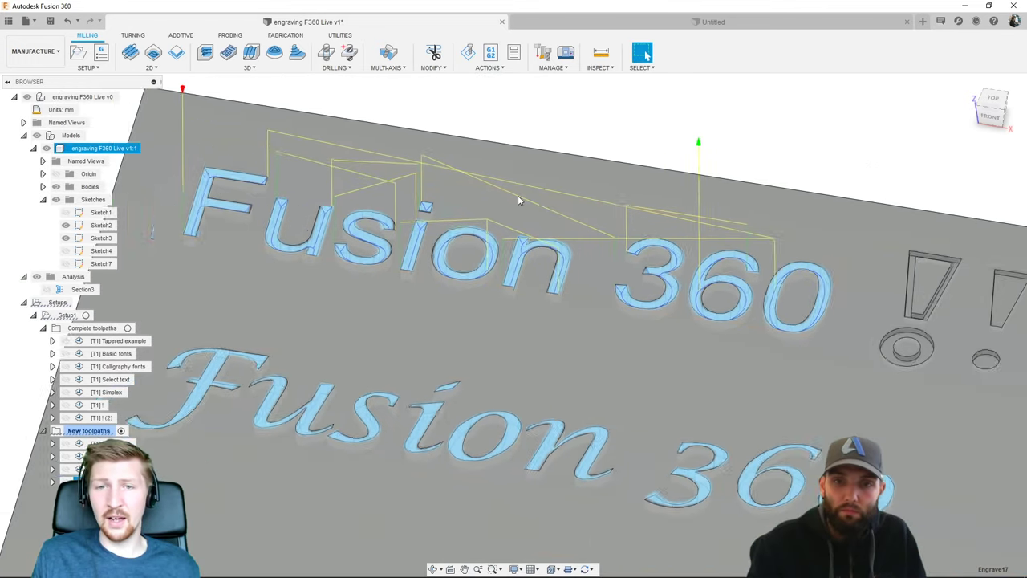
left_click(94, 224)
left_click(66, 227)
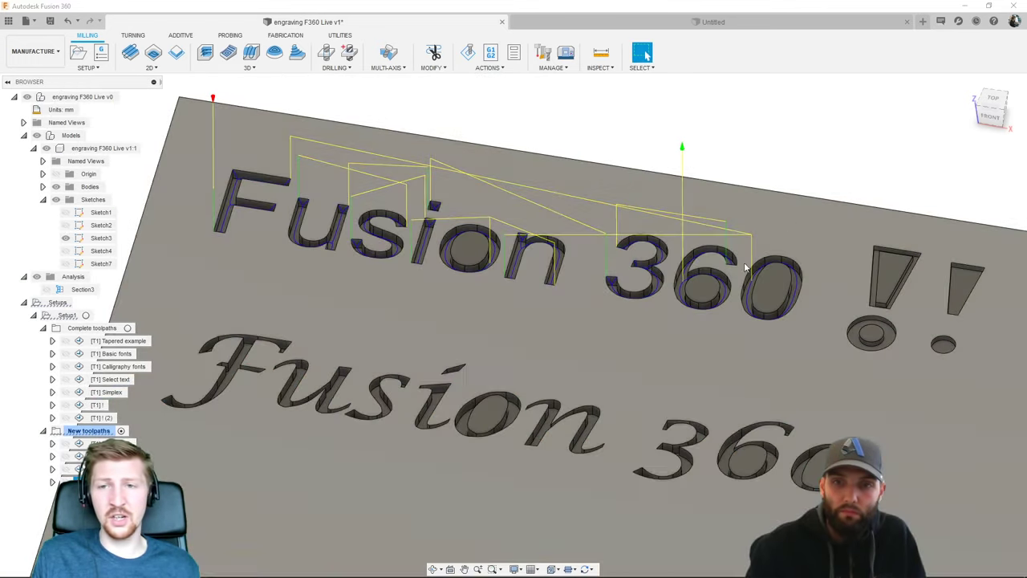
scroll(806, 147, "down", 2)
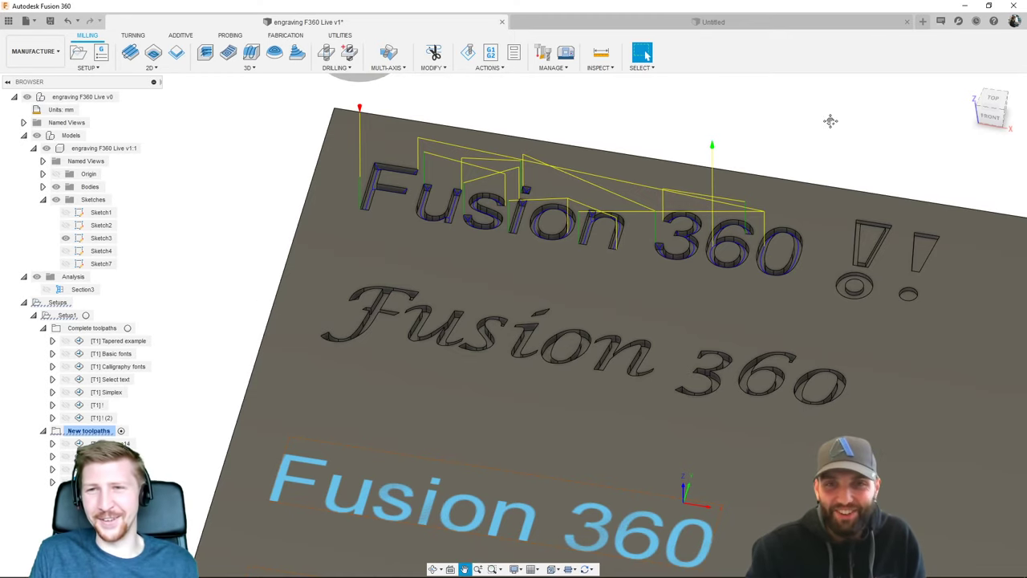
- Cycle through the new toolpaths until the top Fusion 360 text's engrave toolpath is displayed
middle_click_drag(830, 121, 800, 123)
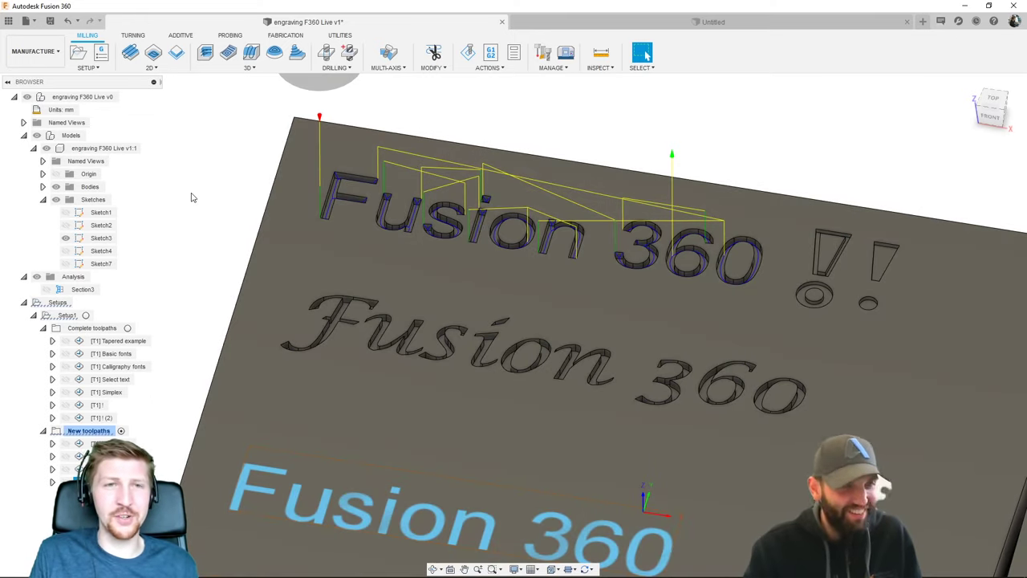
left_click(104, 456)
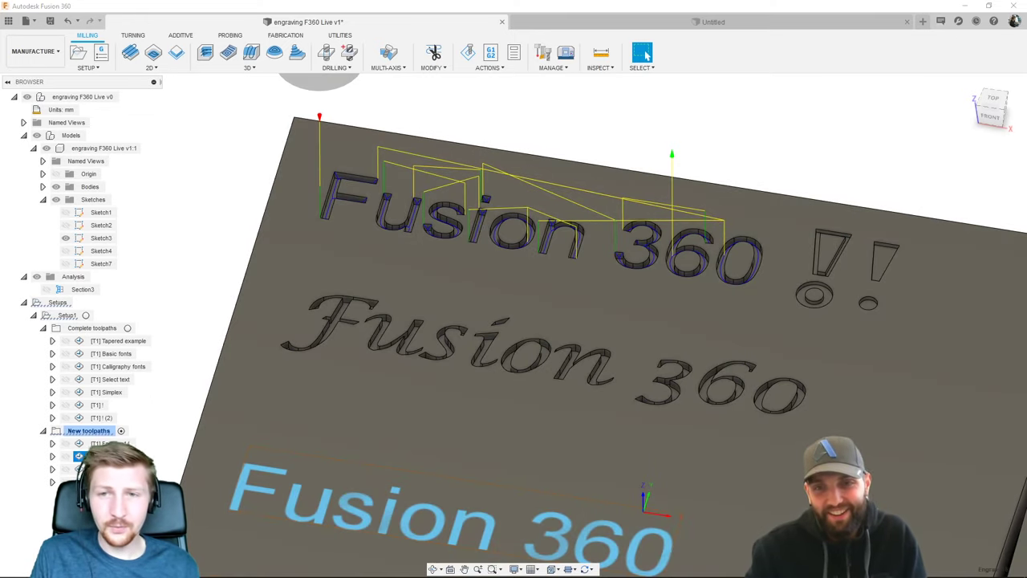
left_click(104, 468)
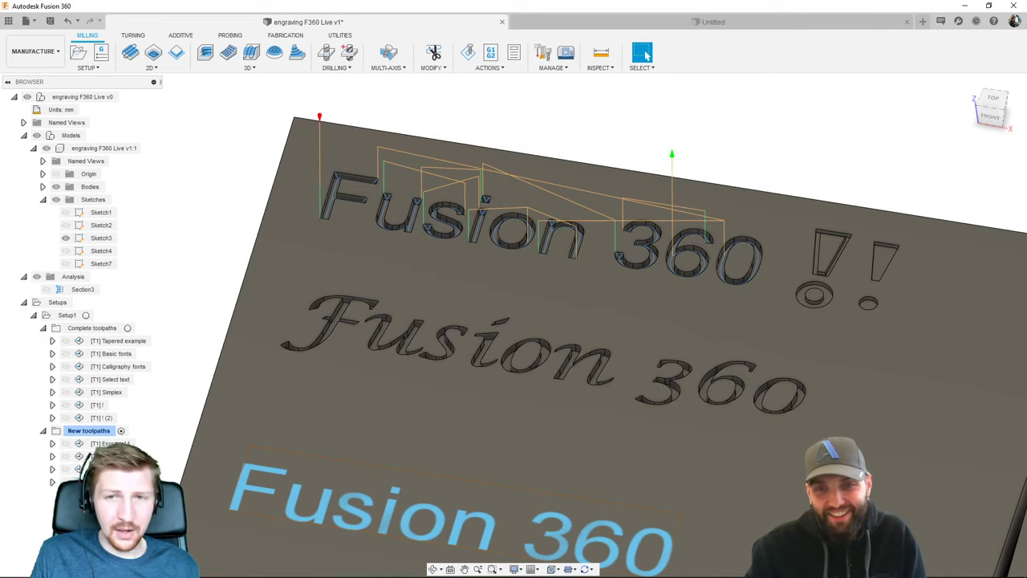
left_click(105, 481)
left_click(104, 469)
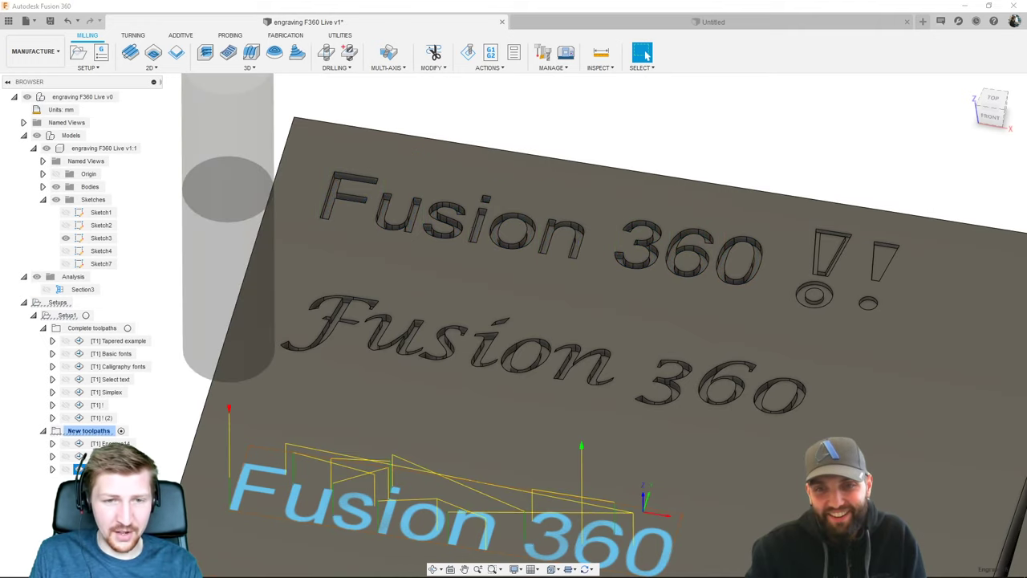
left_click(104, 455)
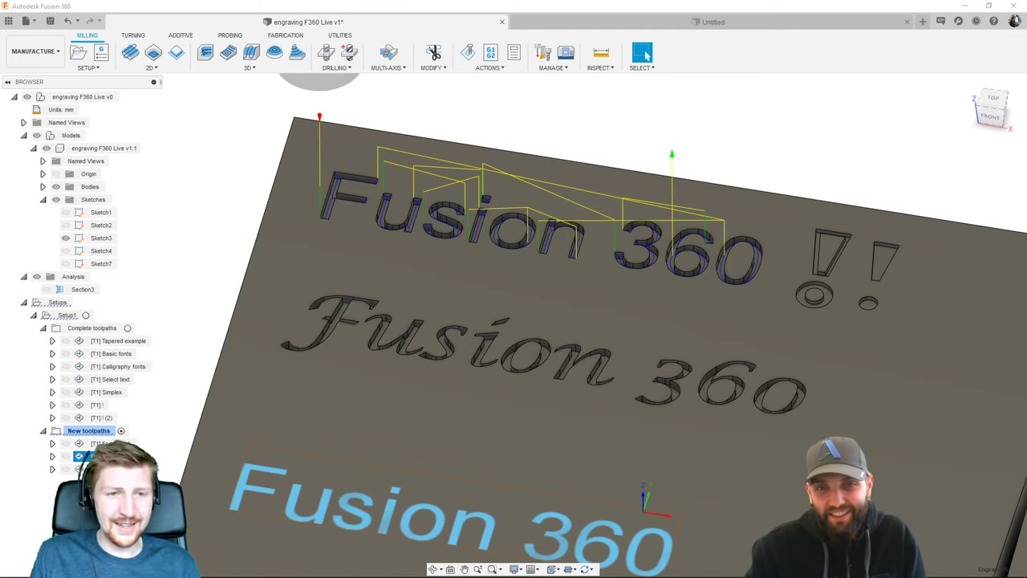
- Edit Engrave15 (2) to drop the 0's inner loop, leaving 12 chains, and regenerate it
right_click(119, 469)
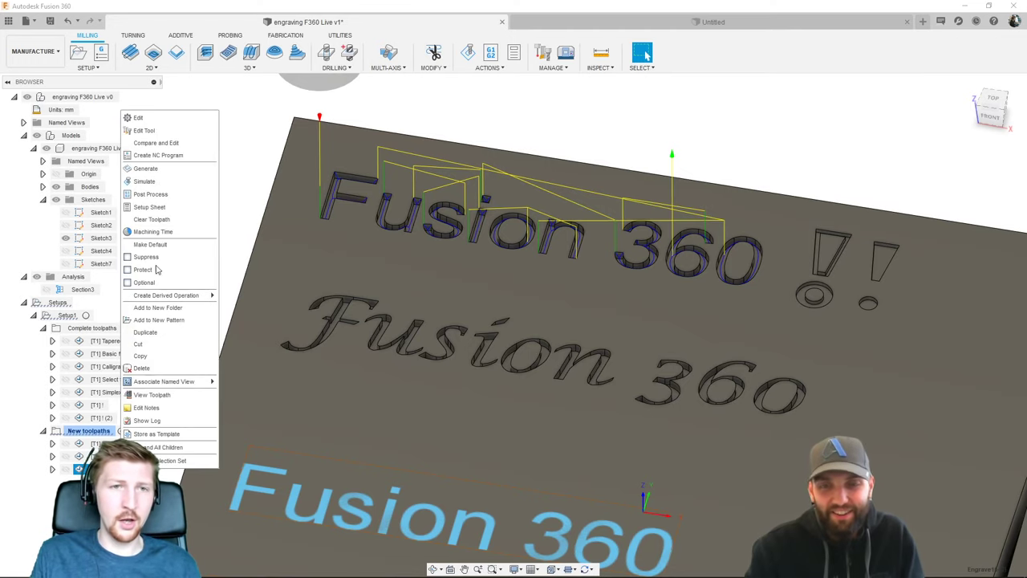
left_click(154, 118)
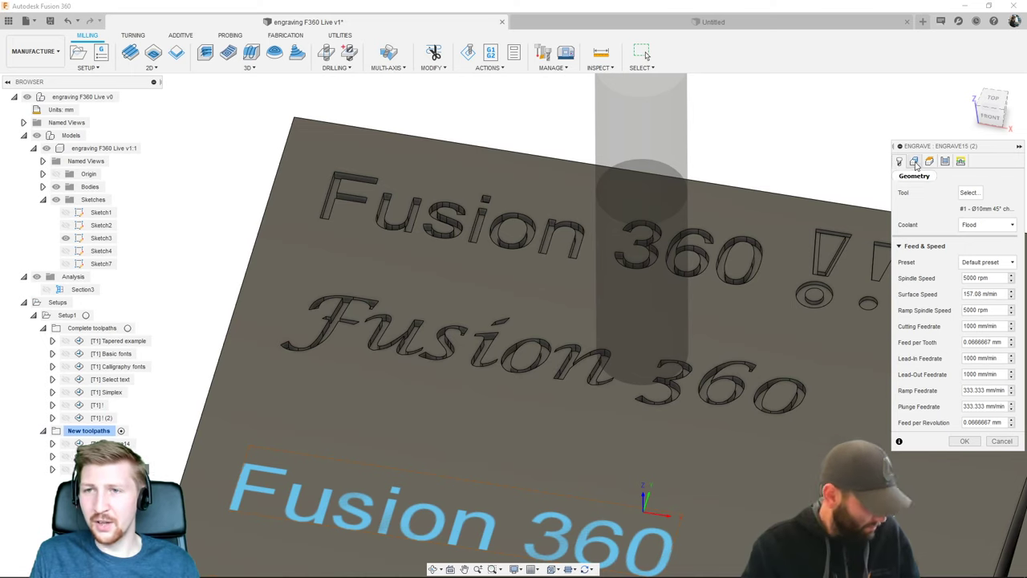
scroll(756, 232, "up", 5)
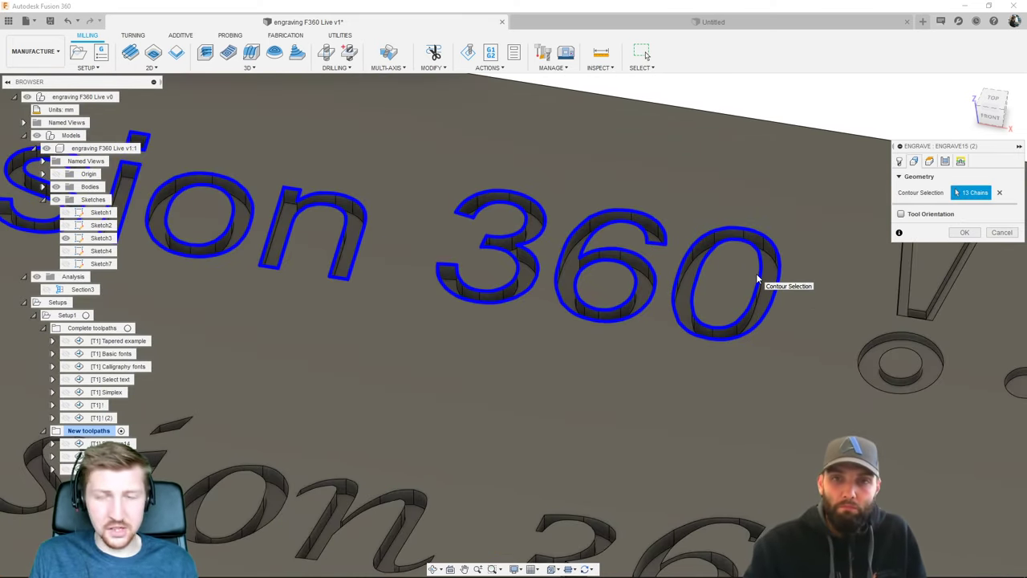
left_click(759, 277)
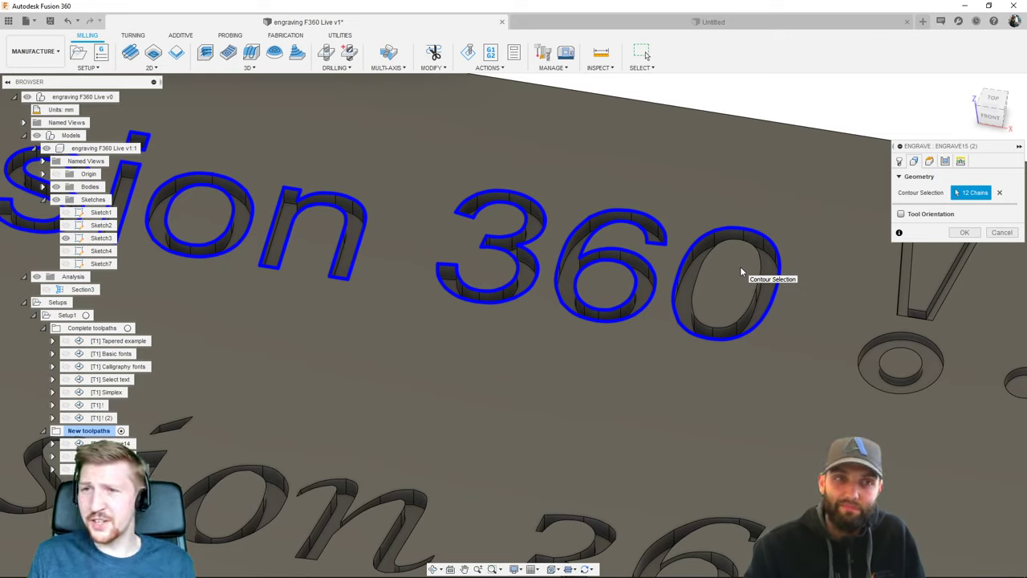
left_click(965, 232)
middle_click_drag(948, 268, 608, 274, "shift")
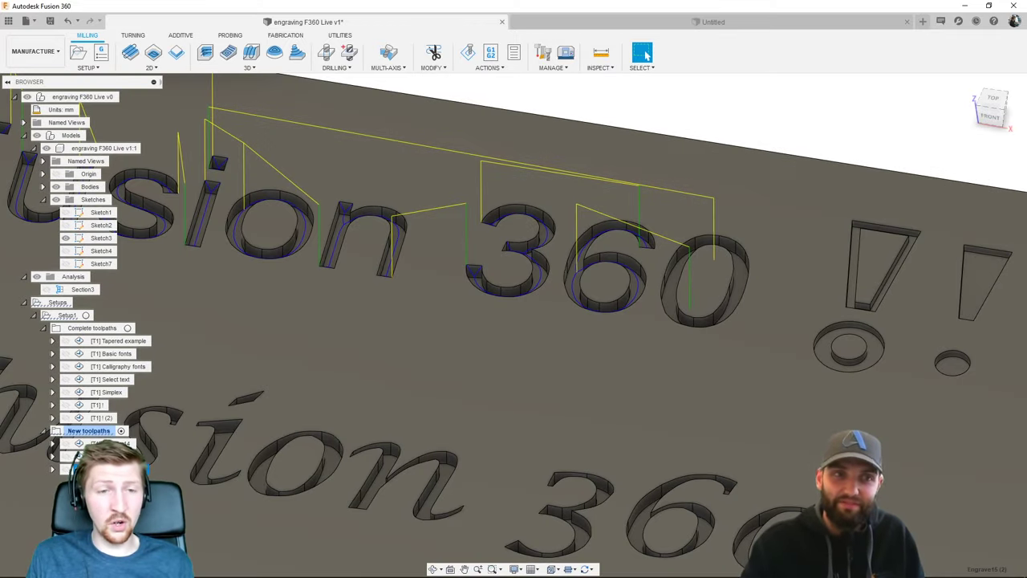
right_click(88, 431)
- Simulate the new toolpaths with stock shown, play through the engraving, and hide the Models bodies
left_click(131, 182)
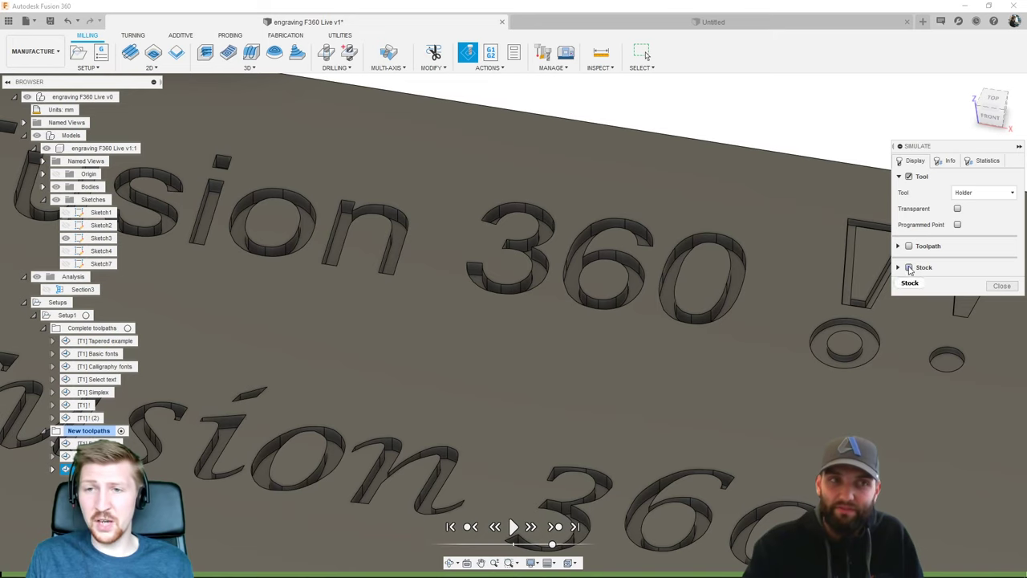
left_click(909, 268)
scroll(717, 239, "down", 2)
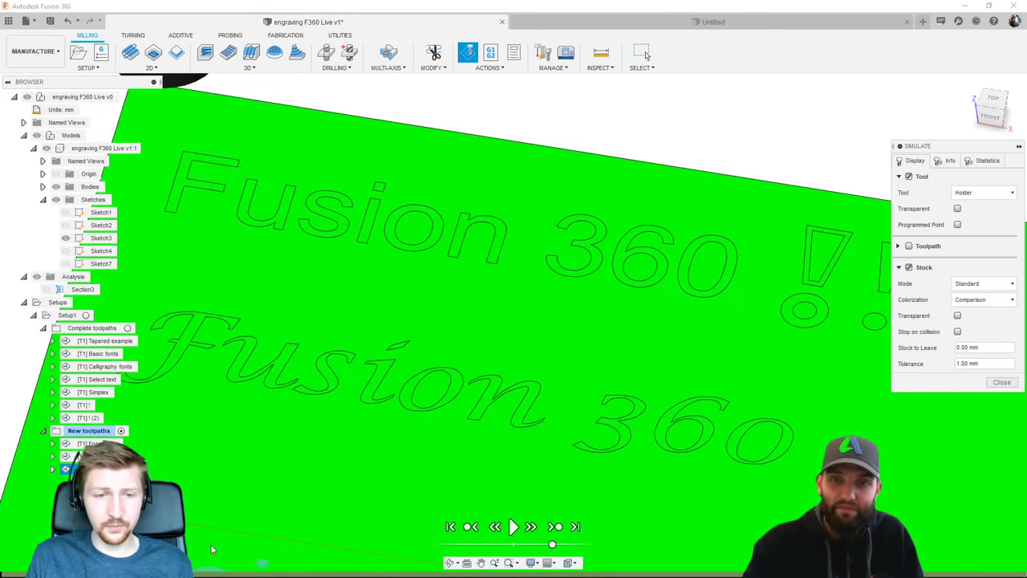
left_click_drag(217, 570, 851, 564)
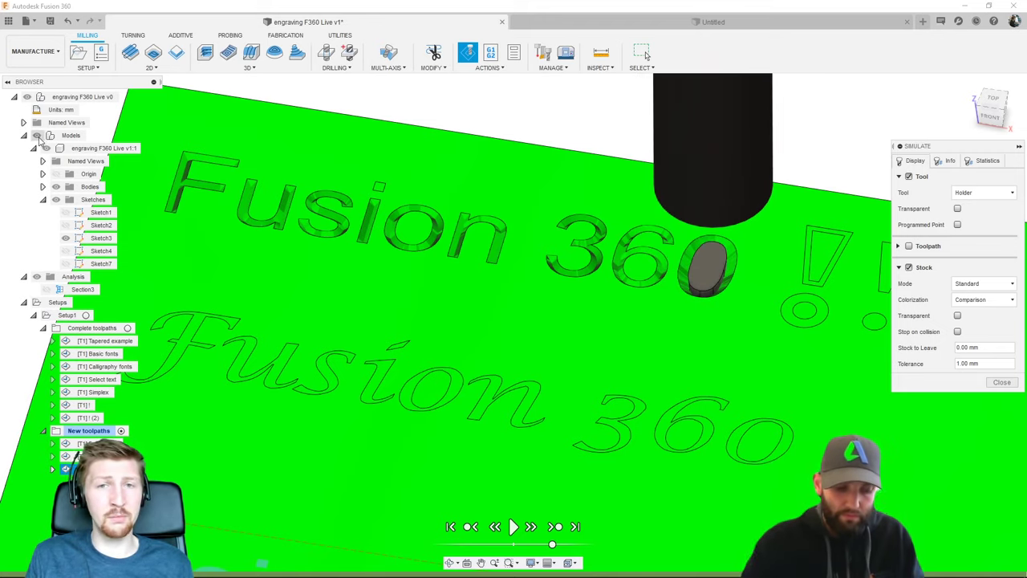
left_click(36, 135)
middle_click_drag(677, 276, 722, 250, "shift")
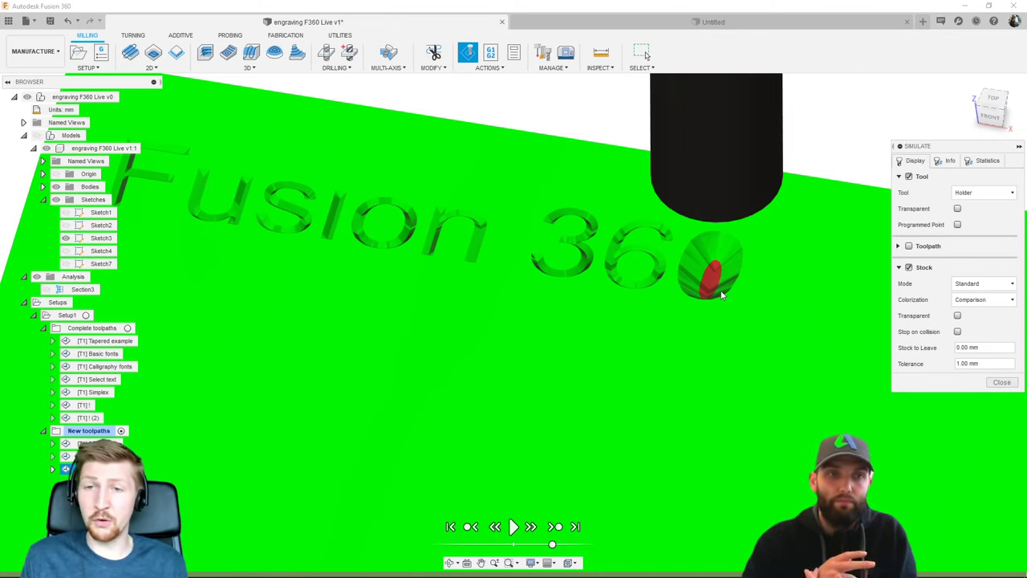
- Close the simulation, show Models again, collapse Sketches and the component, and deselect the toolpath
left_click(1002, 382)
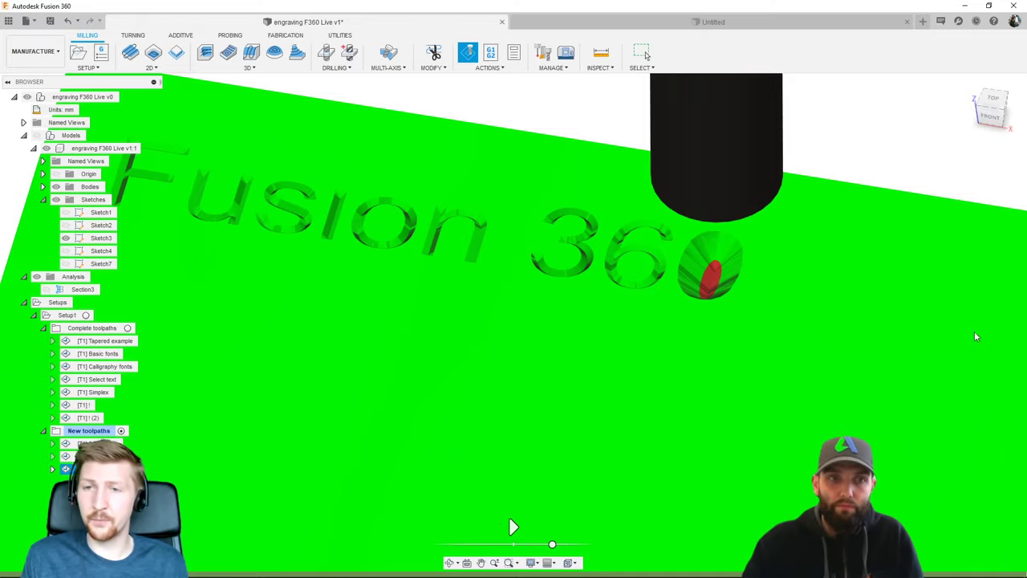
left_click(36, 135)
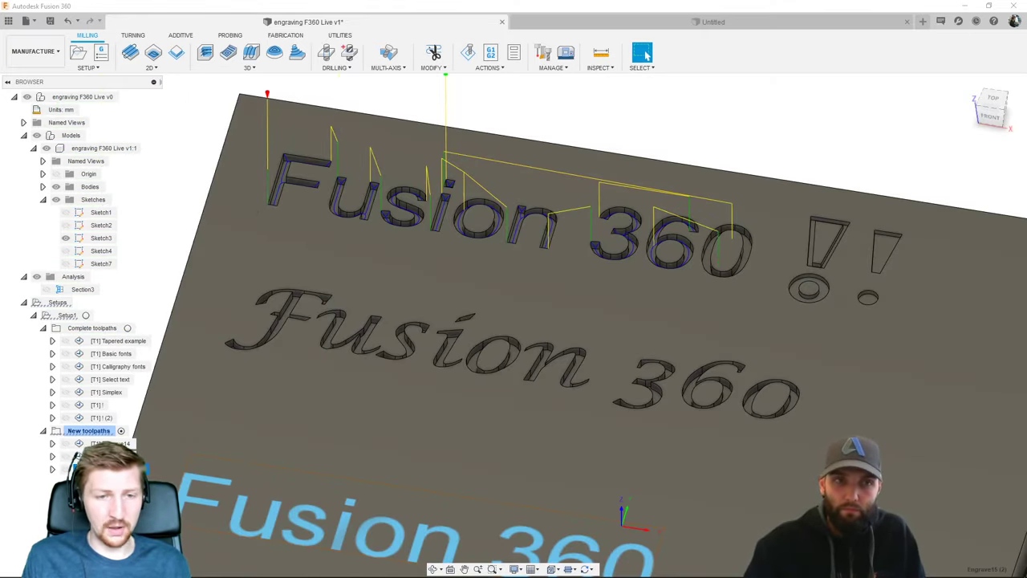
left_click(44, 201)
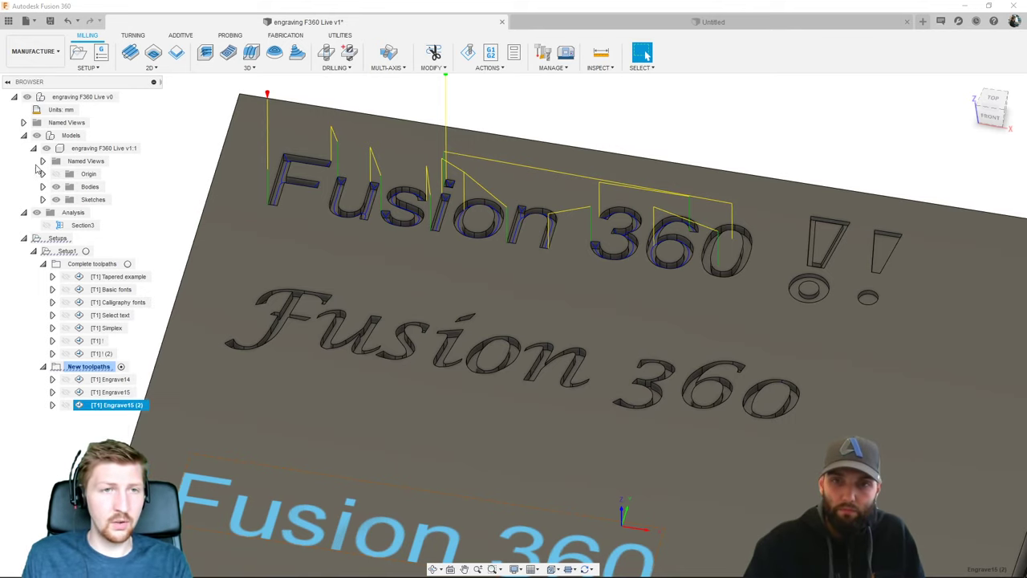
left_click(33, 148)
left_click(41, 434)
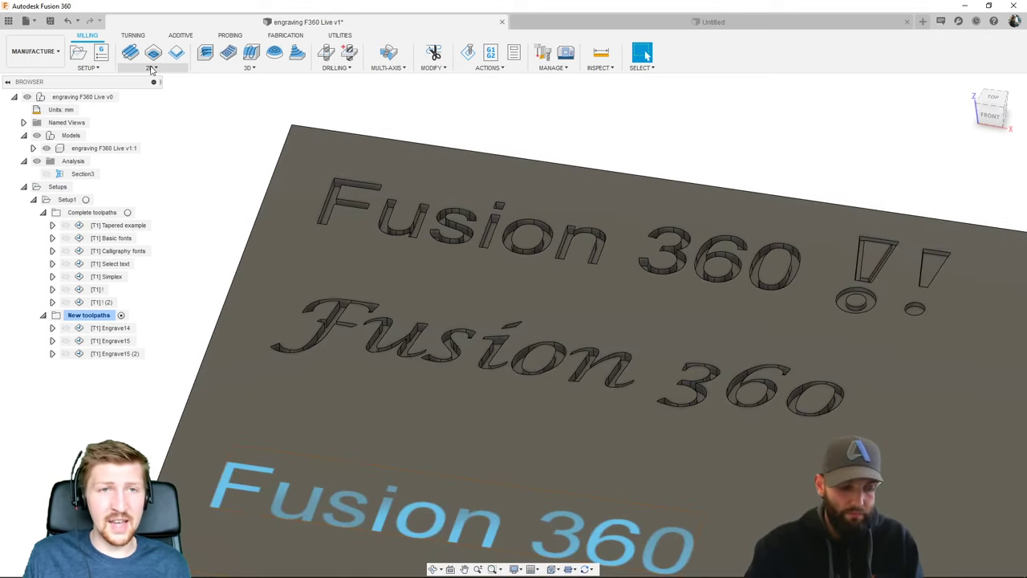
- Create Engrave18 using the middle calligraphy Fusion 360 sketch text as the geometry
left_click(151, 68)
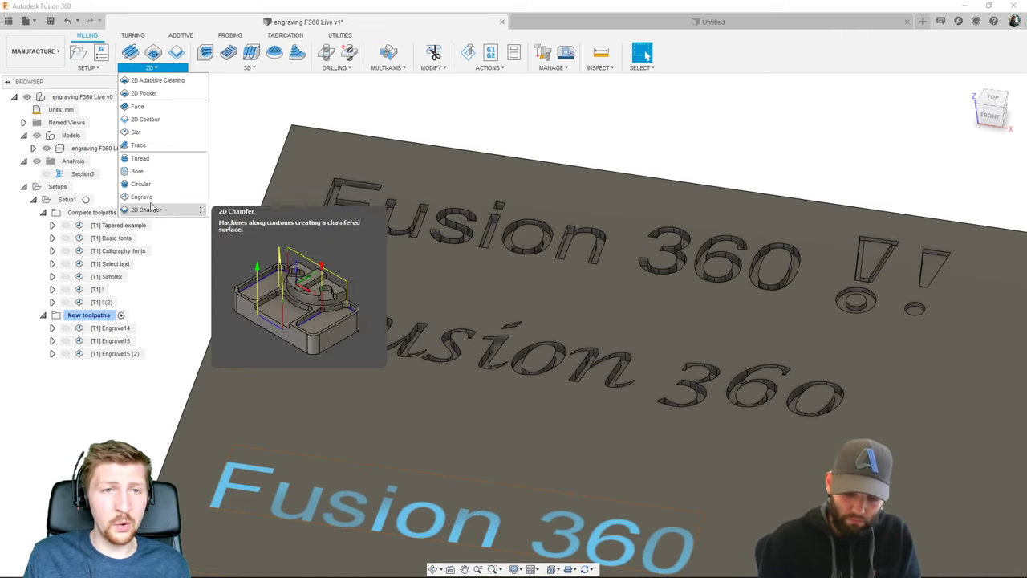
left_click(151, 202)
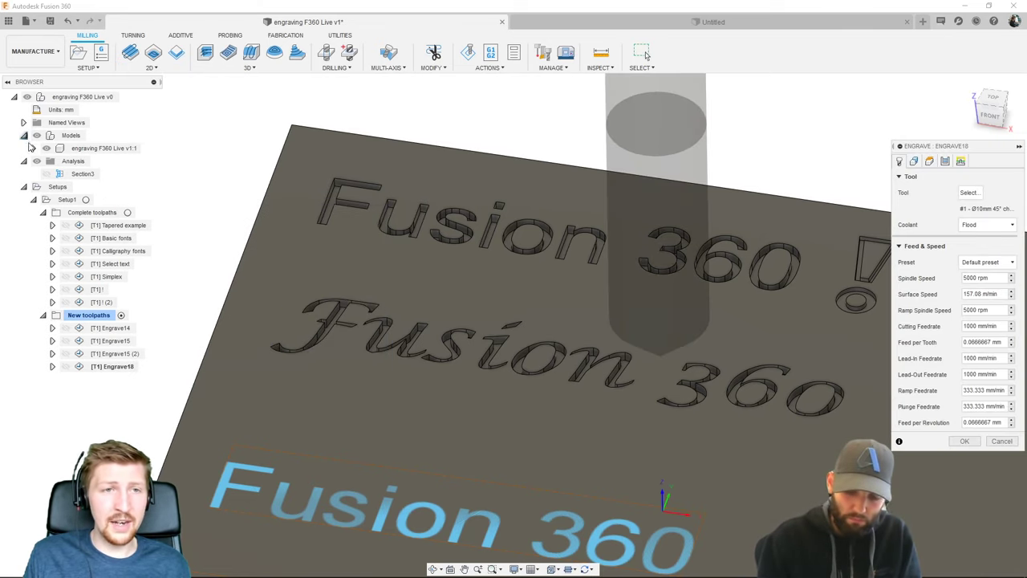
left_click(33, 148)
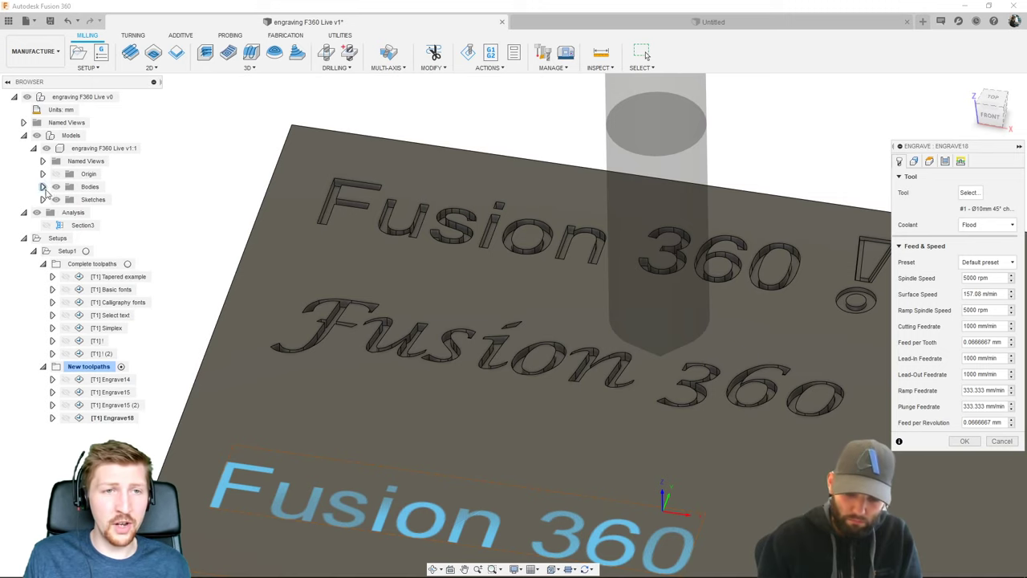
left_click(42, 199)
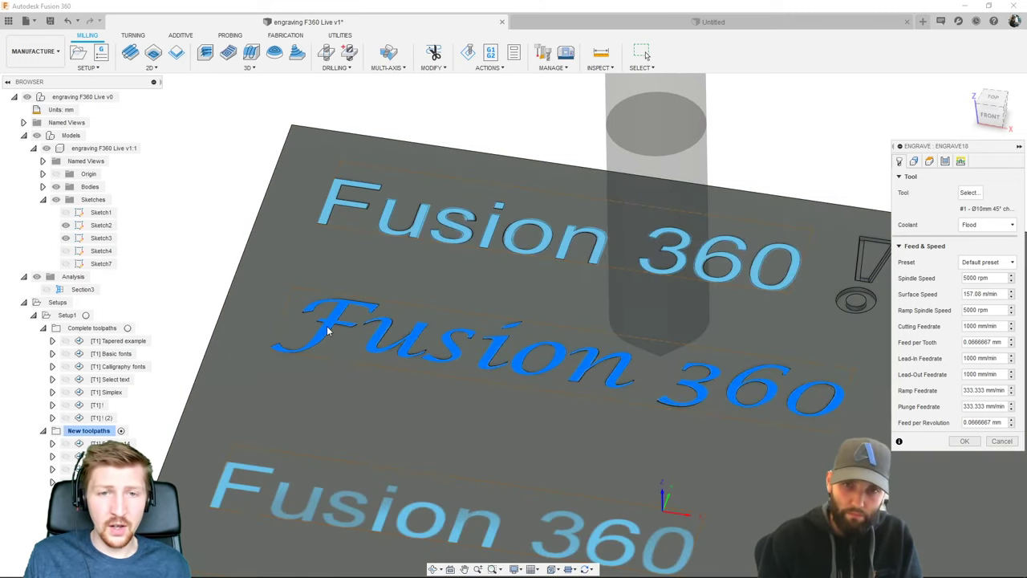
left_click(328, 331)
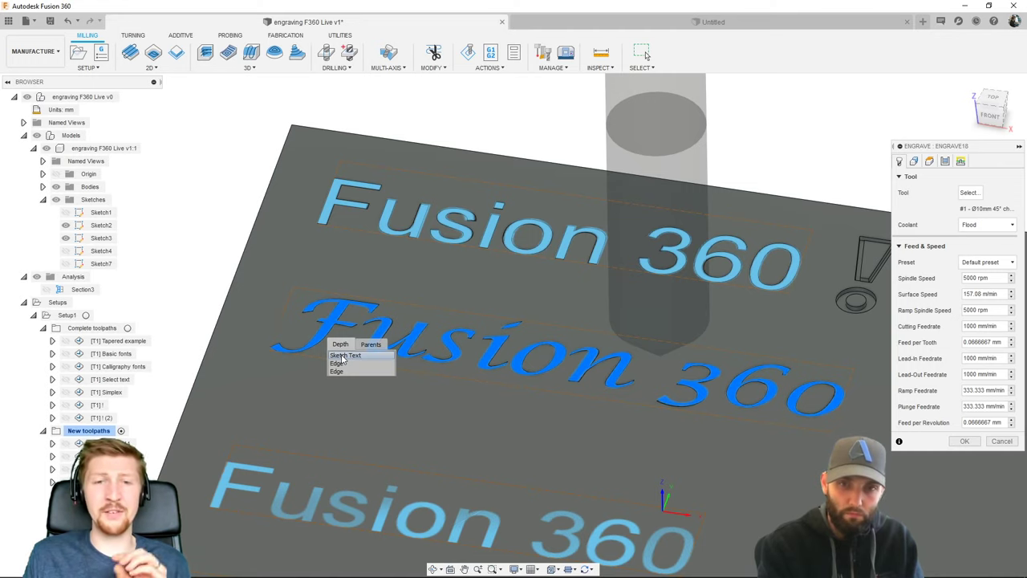
left_click(345, 356)
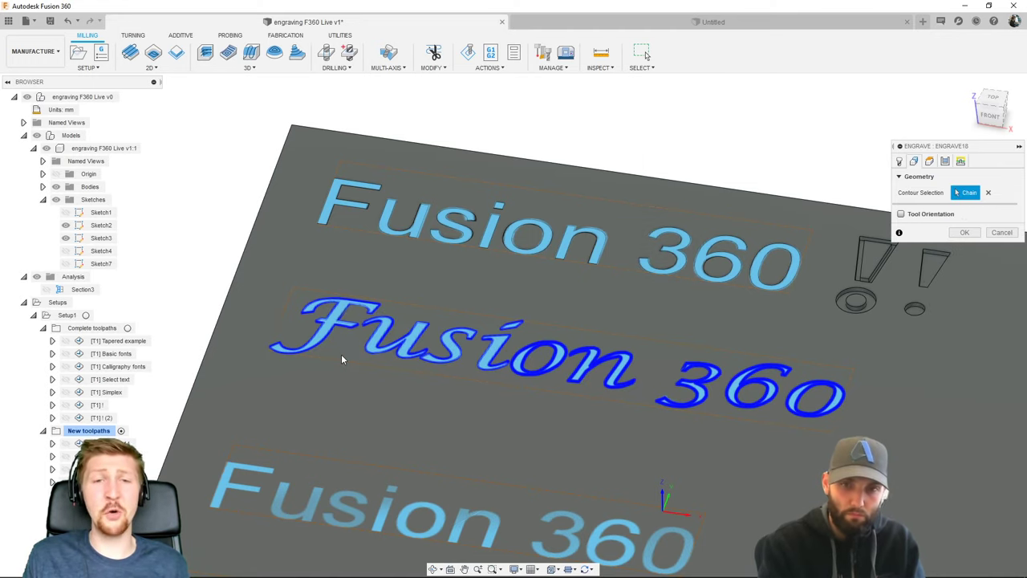
left_click(965, 233)
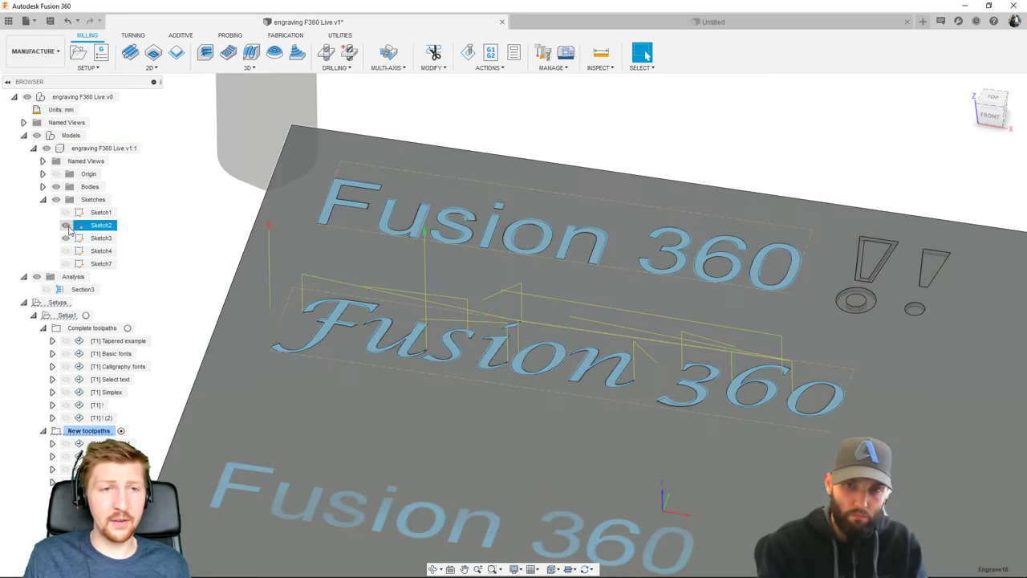
left_click(66, 225)
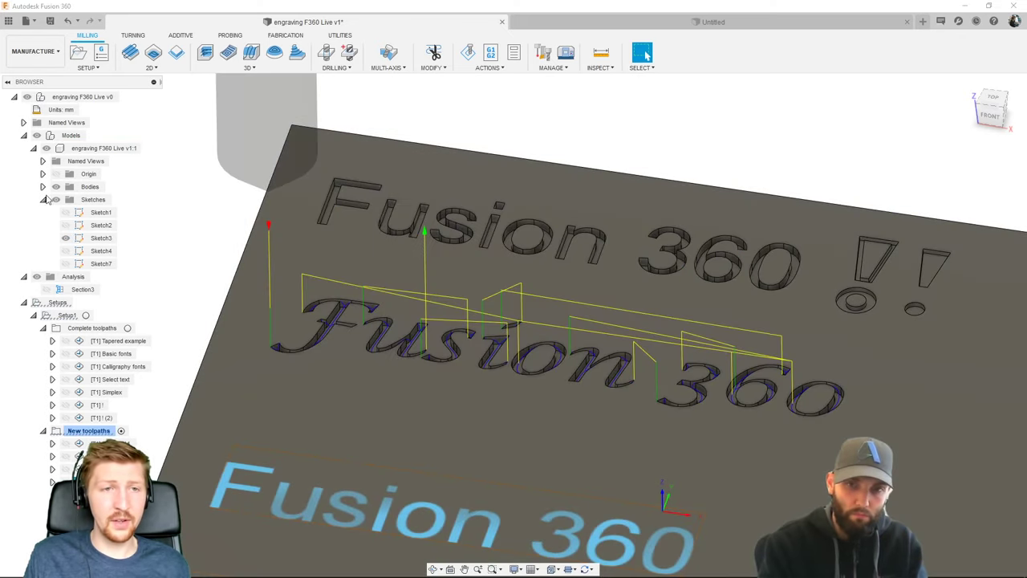
left_click(43, 199)
scroll(283, 241, "up", 5)
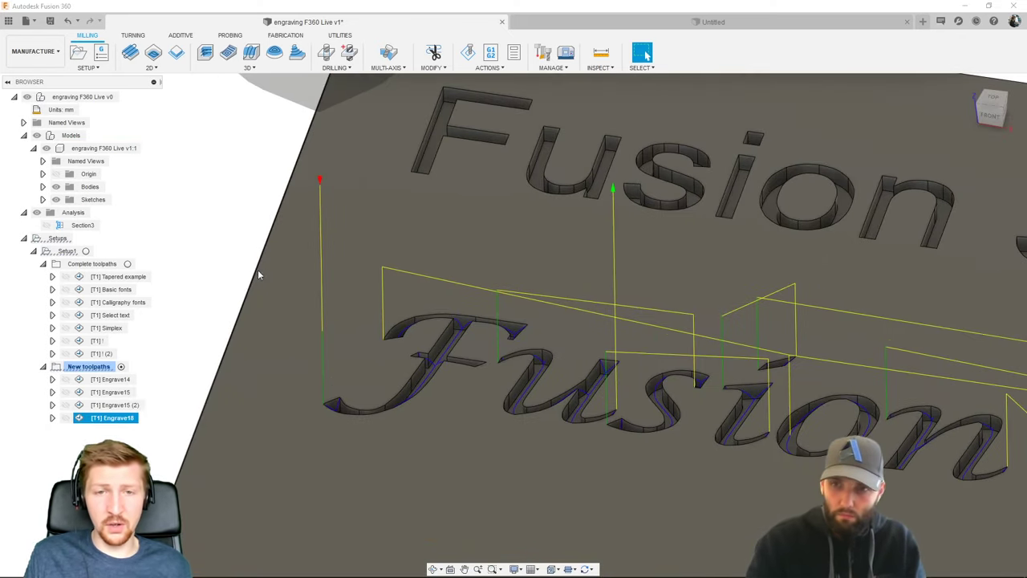
scroll(742, 339, "up", 3)
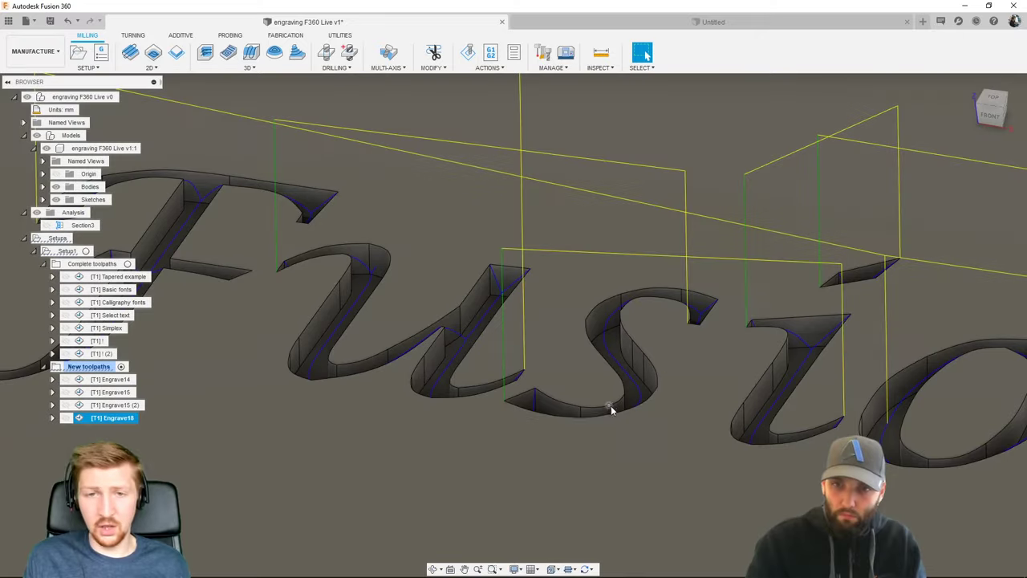
middle_click_drag(626, 390, 647, 394, "shift")
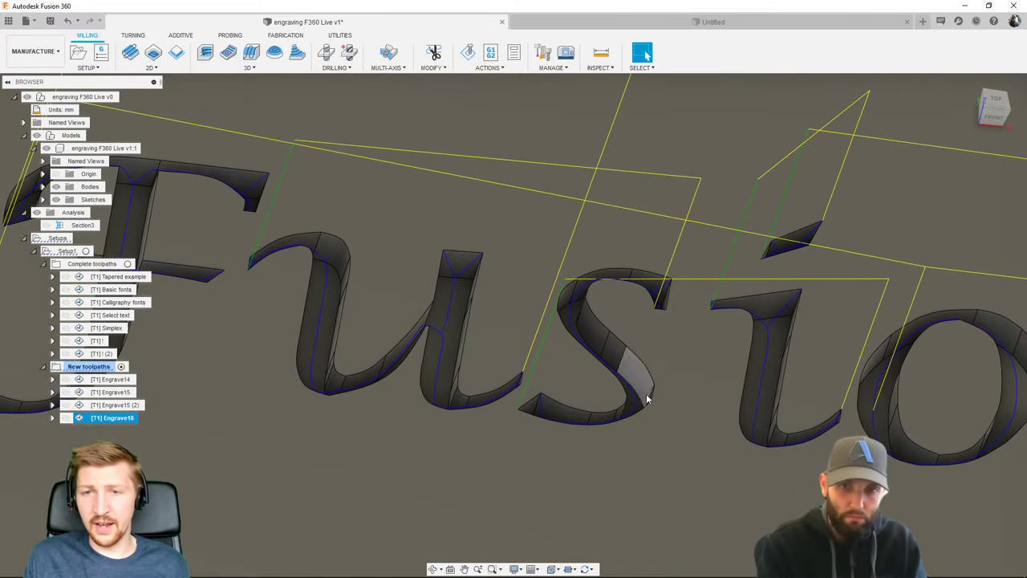
scroll(666, 311, "up", 10)
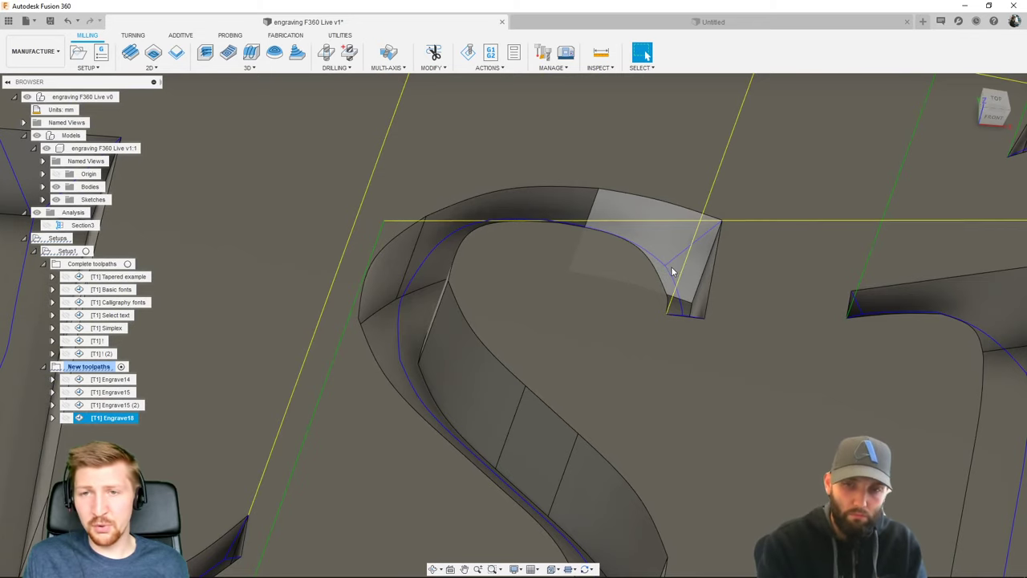
middle_click_drag(717, 229, 679, 324, "shift")
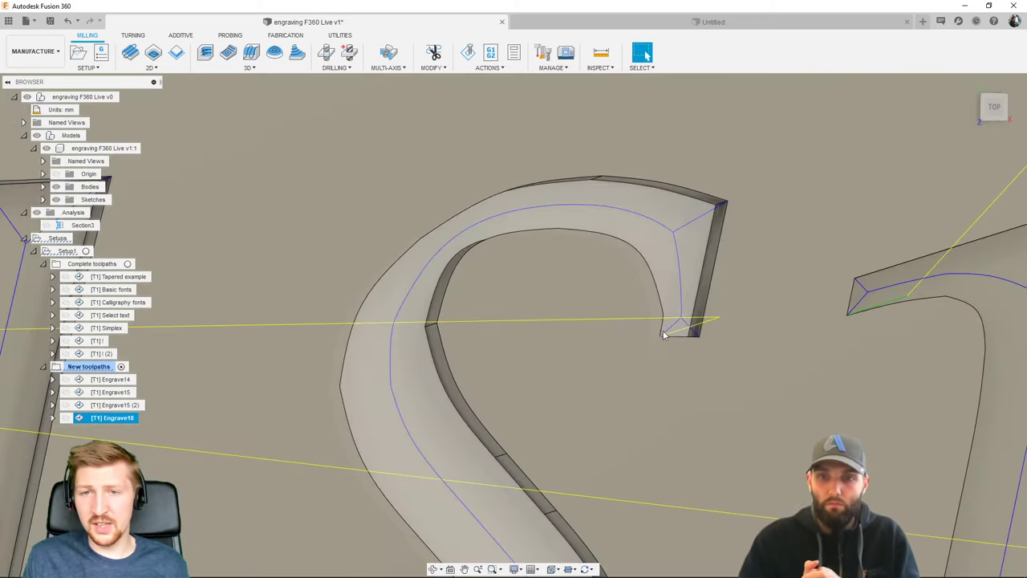
scroll(676, 319, "down", 3)
middle_click_drag(686, 352, 589, 313, "shift")
scroll(497, 295, "down", 8)
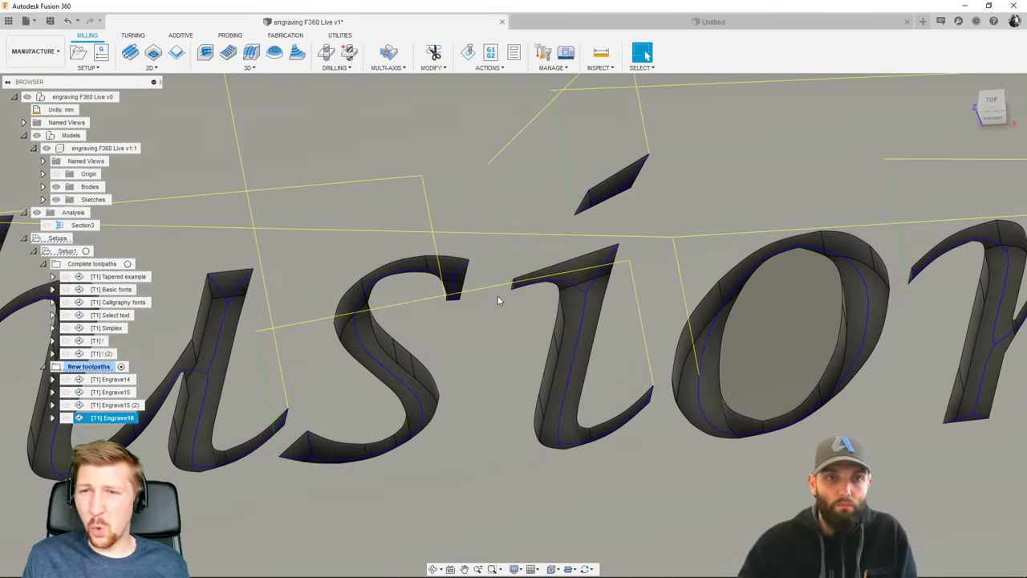
middle_click_drag(487, 319, 535, 367, "shift")
scroll(539, 353, "up", 5)
scroll(546, 327, "up", 3)
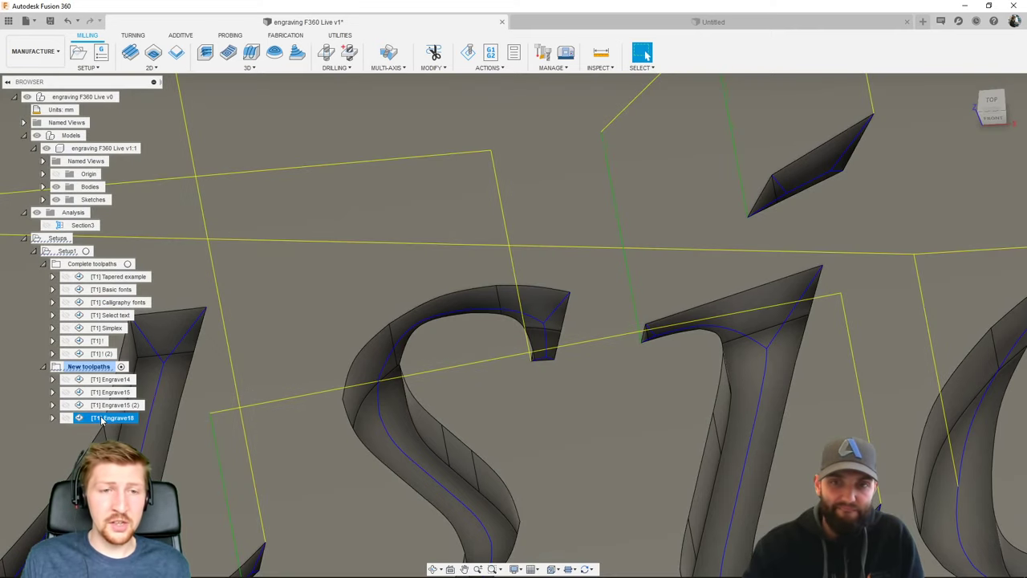
- Edit Engrave18 and change its sharp corner angle from 165 to 100 degrees, regenerating the path
right_click(102, 422)
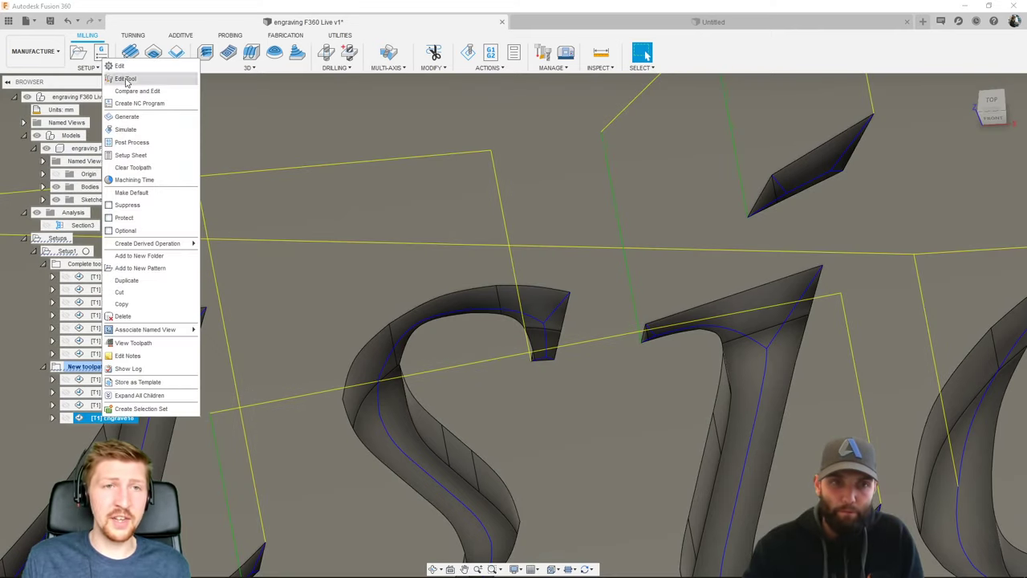
left_click(115, 70)
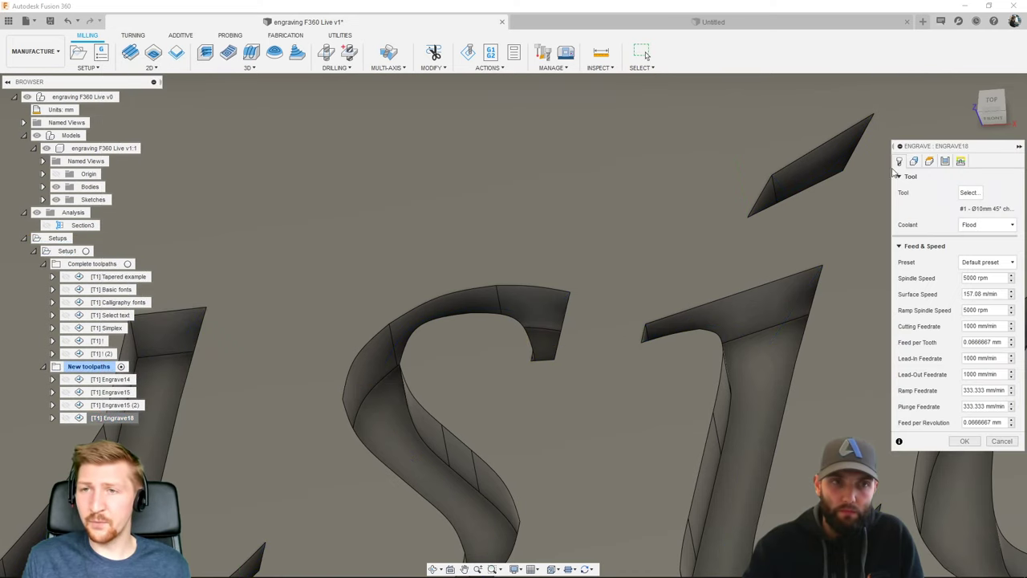
left_click(946, 161)
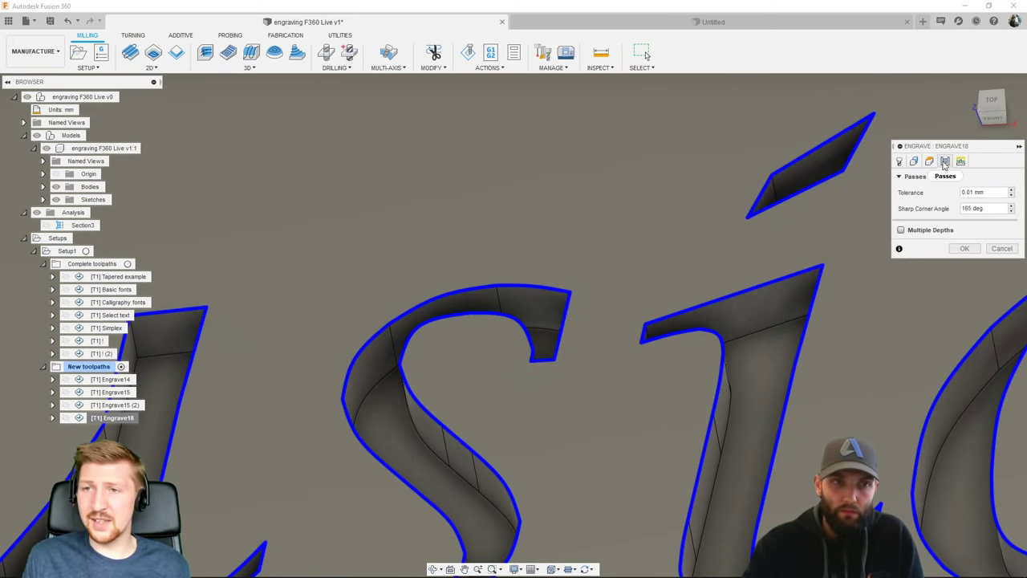
mouse_move(992, 209)
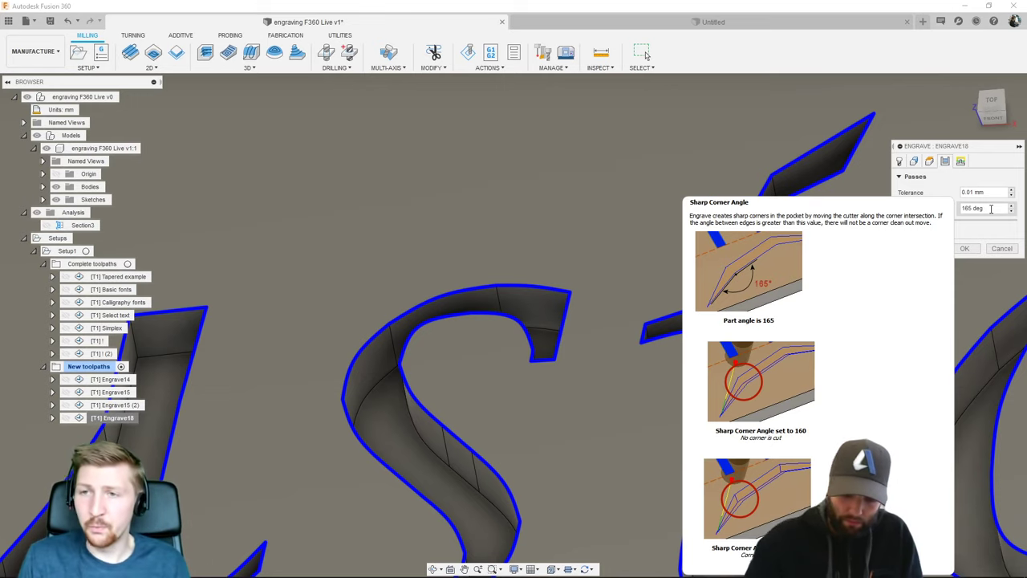
left_click_drag(991, 209, 971, 209)
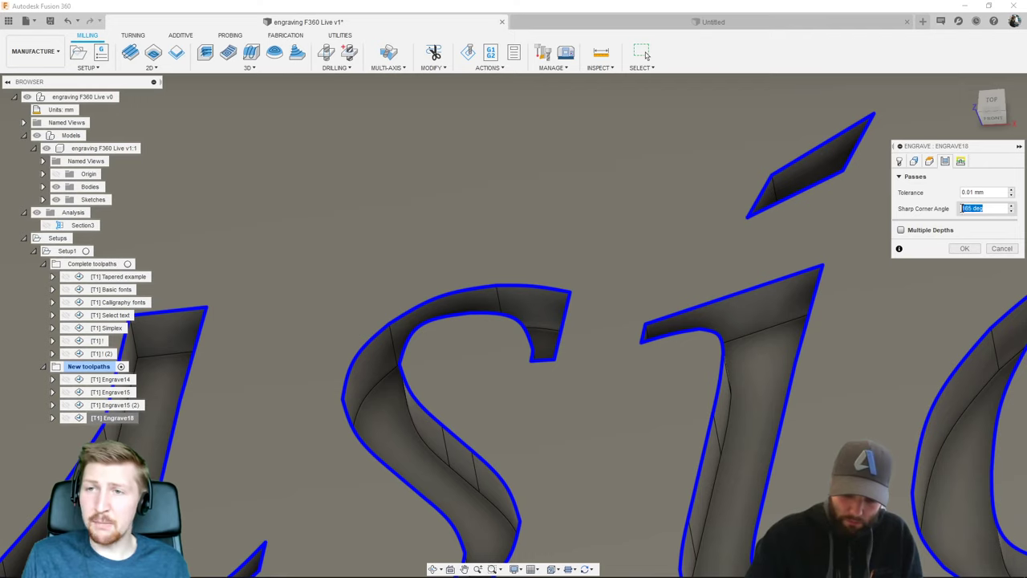
type("100")
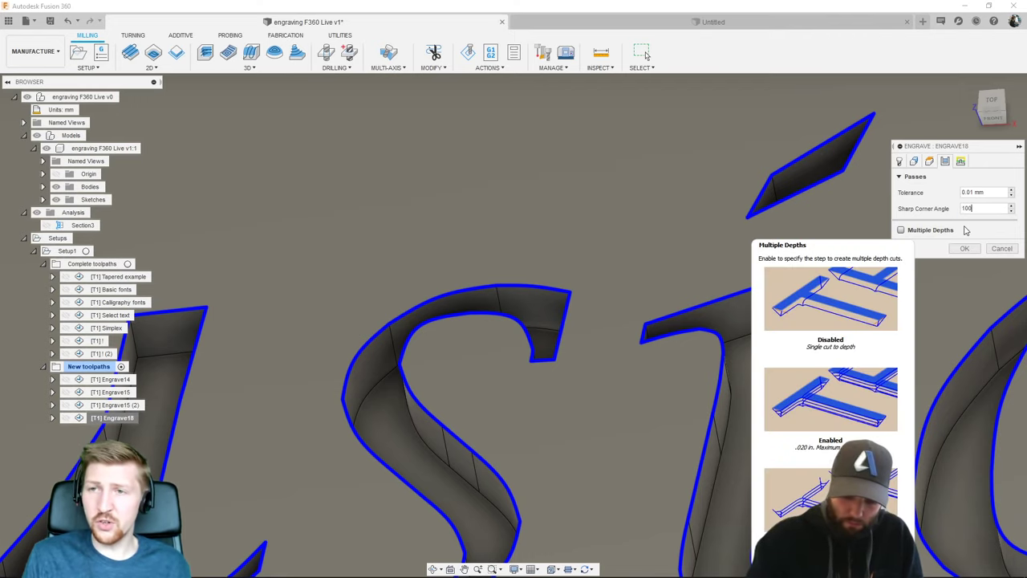
key("Return")
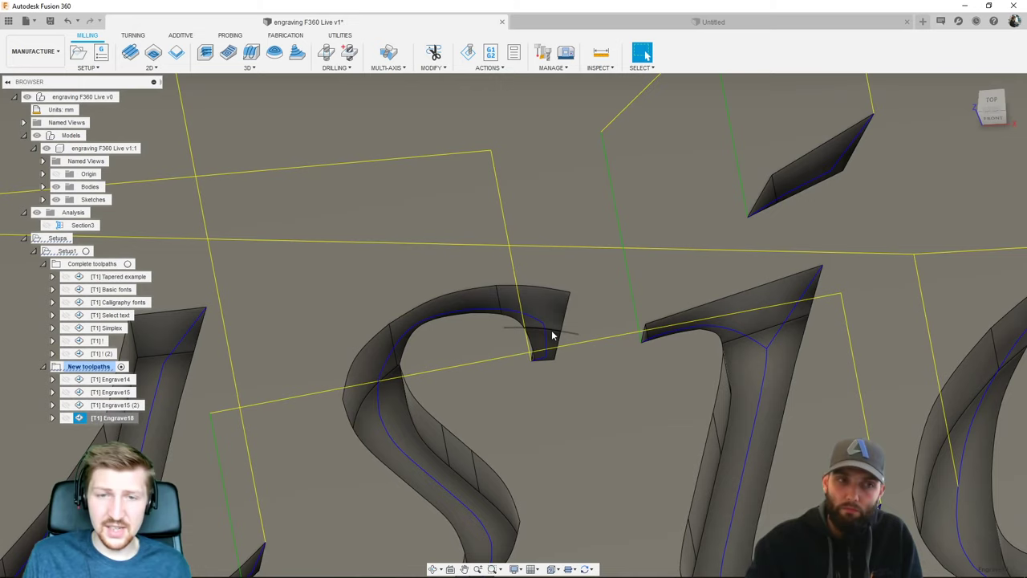
middle_click_drag(552, 336, 583, 300, "shift")
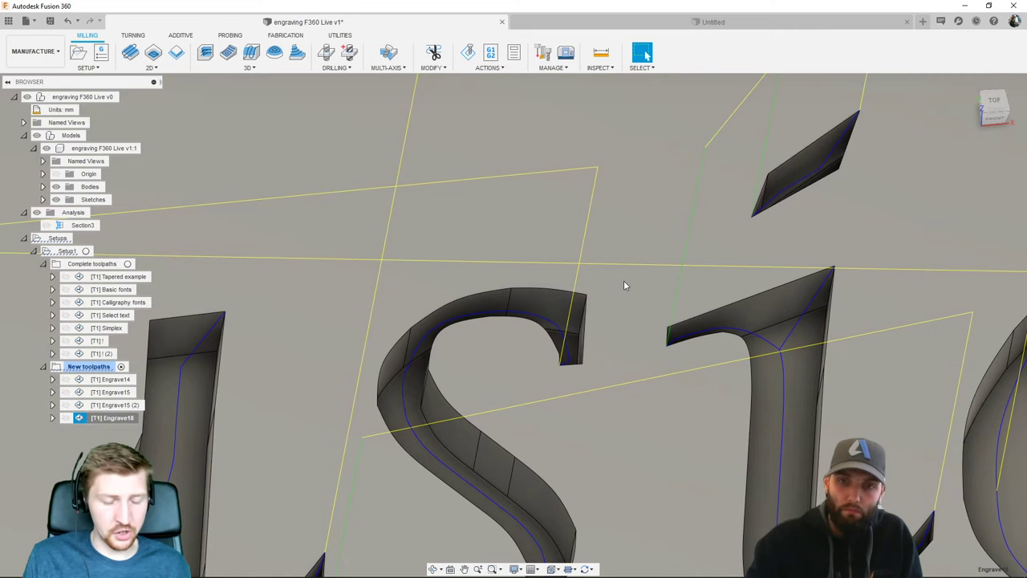
left_click(624, 283)
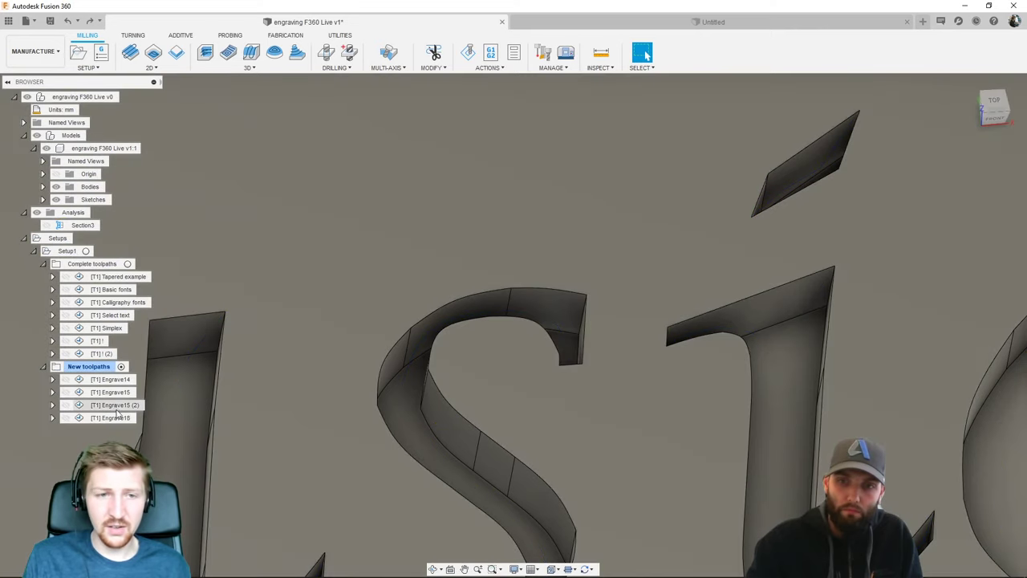
left_click(112, 418)
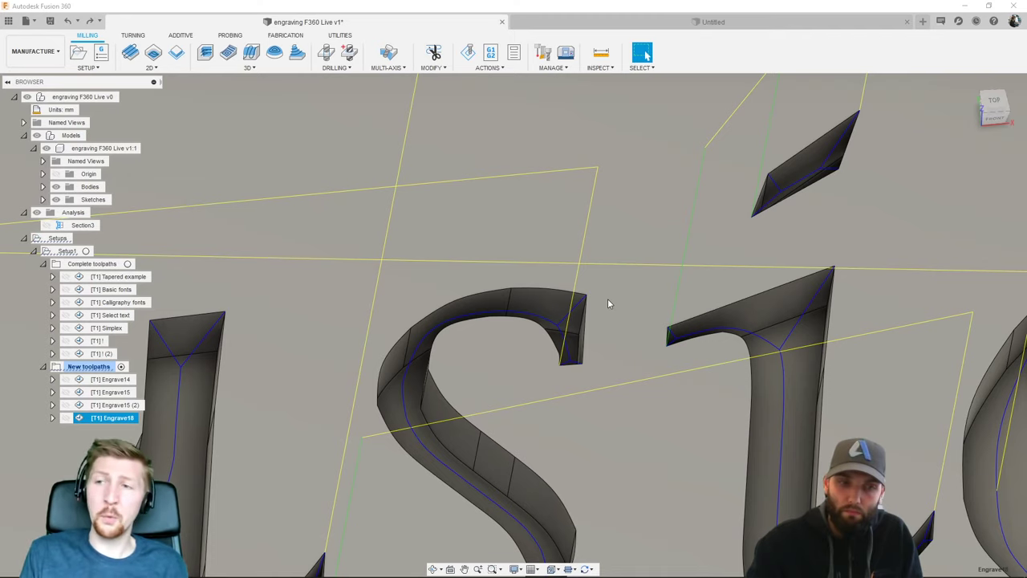
scroll(330, 293, "down", 10)
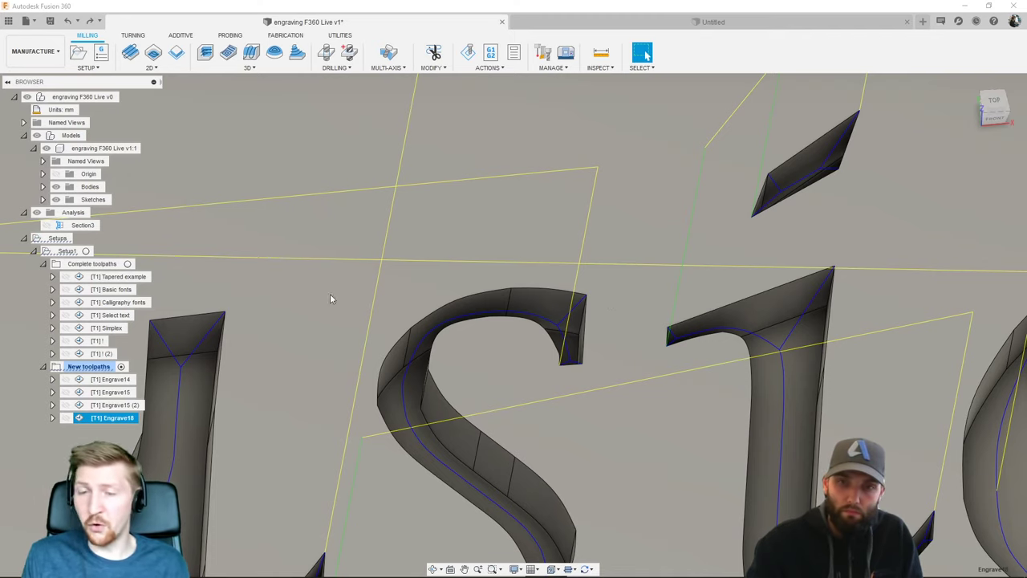
scroll(411, 271, "down", 5)
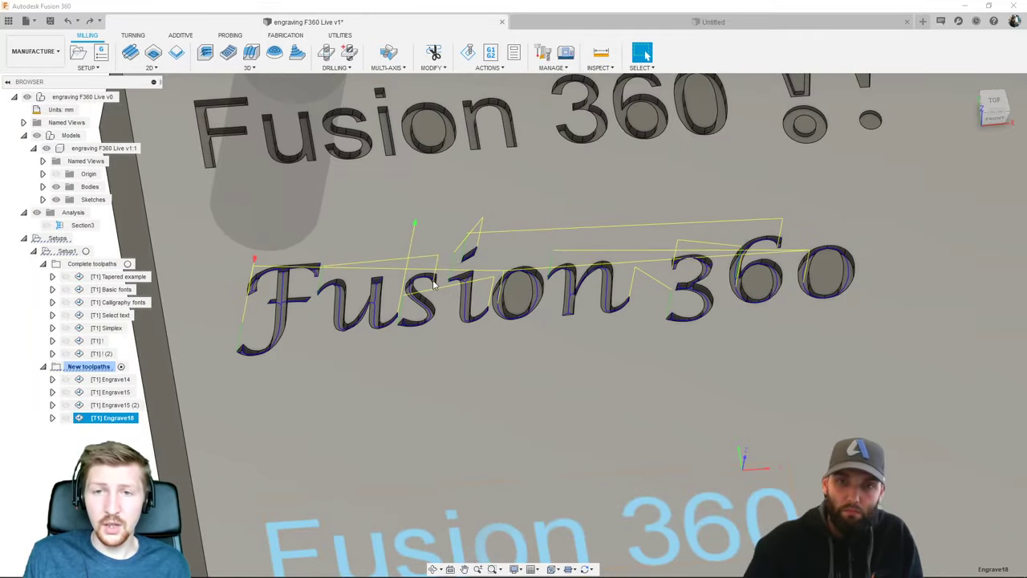
middle_click_drag(411, 271, 462, 328, "shift")
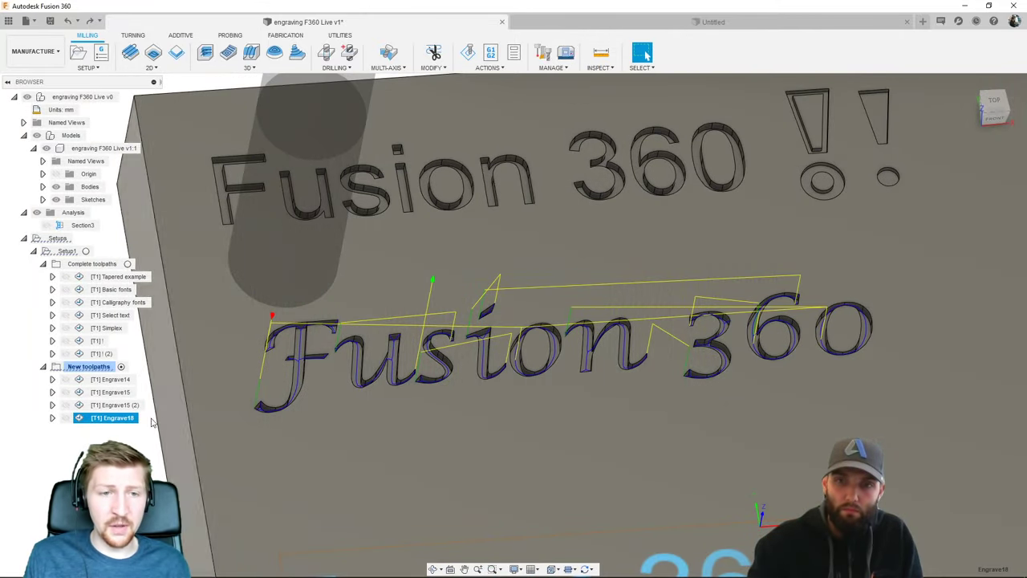
- Turn on Multiple Depths for Engrave18 with a 0.1 mm maximum stepdown
right_click(133, 416)
left_click(151, 67)
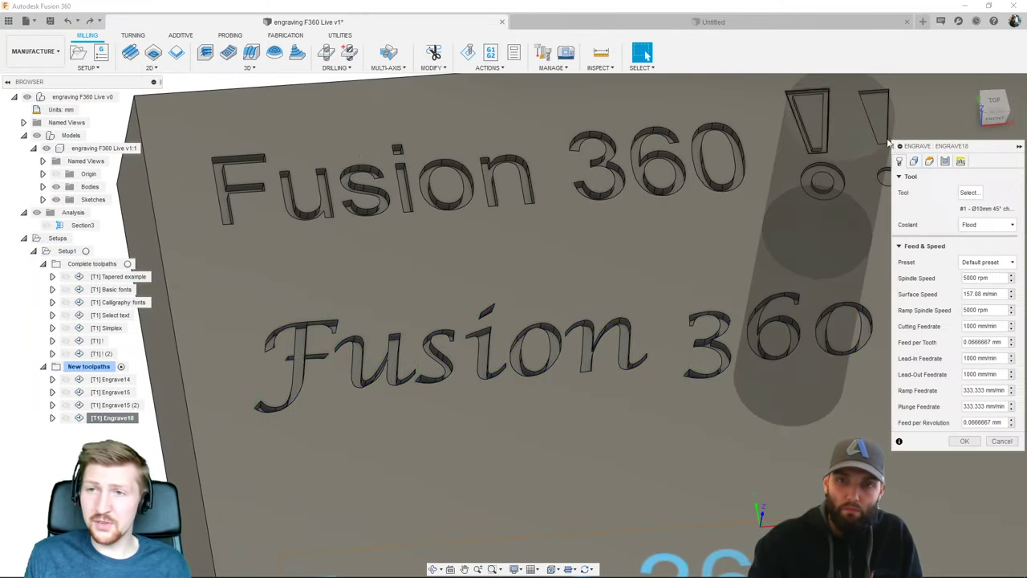
left_click(945, 160)
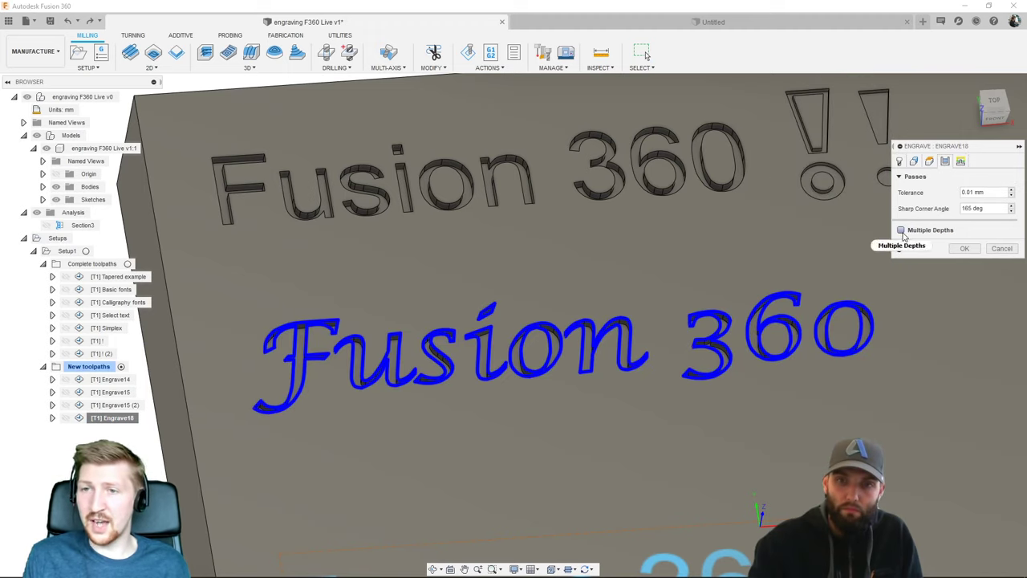
left_click(914, 232)
left_click_drag(976, 246, 954, 247)
type("0.1")
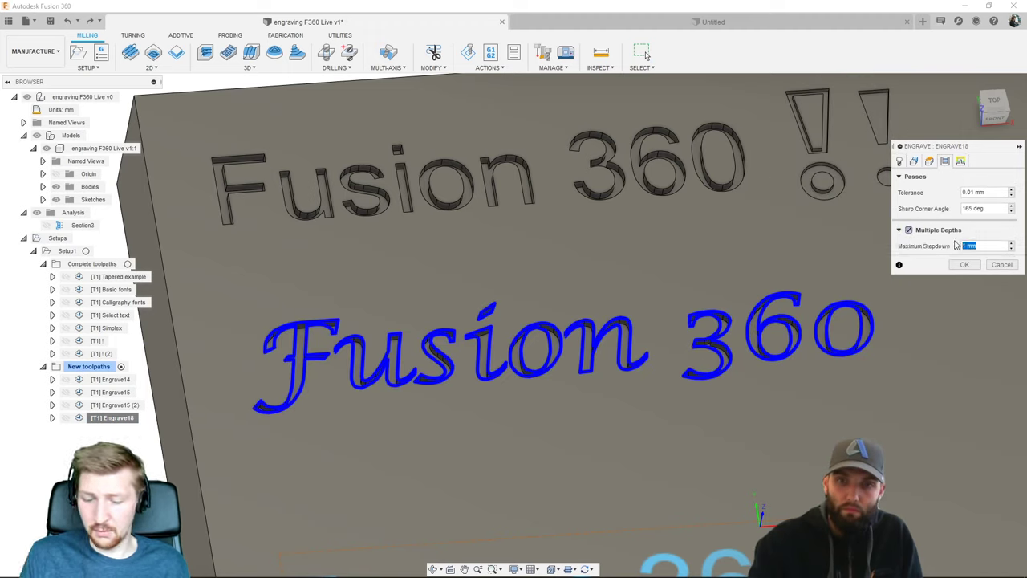
key("Return")
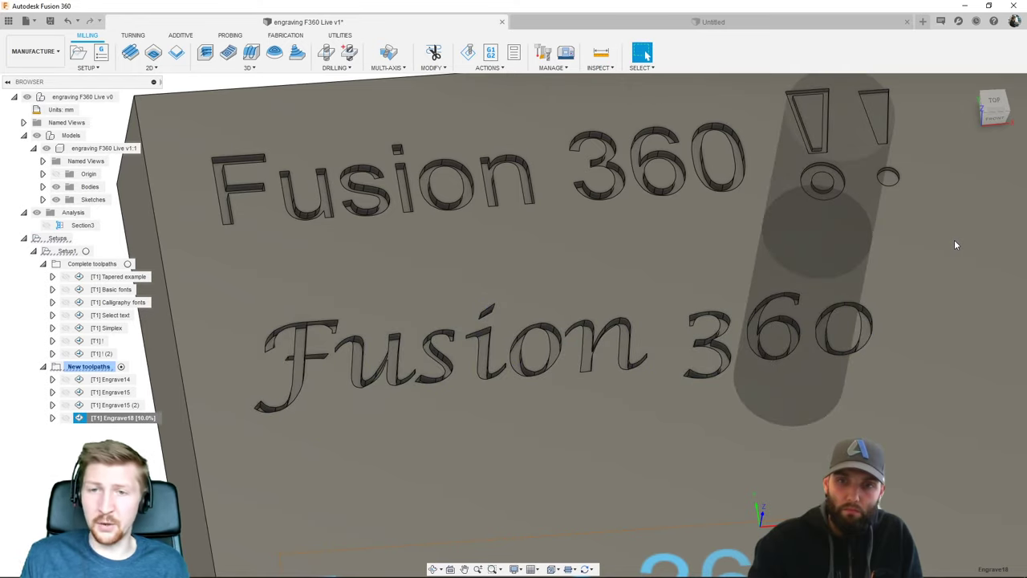
- Zoom and orbit to inspect the depth passes in the 'om 36' letters and the m's stem
scroll(783, 337, "down", 2)
scroll(763, 329, "up", 10)
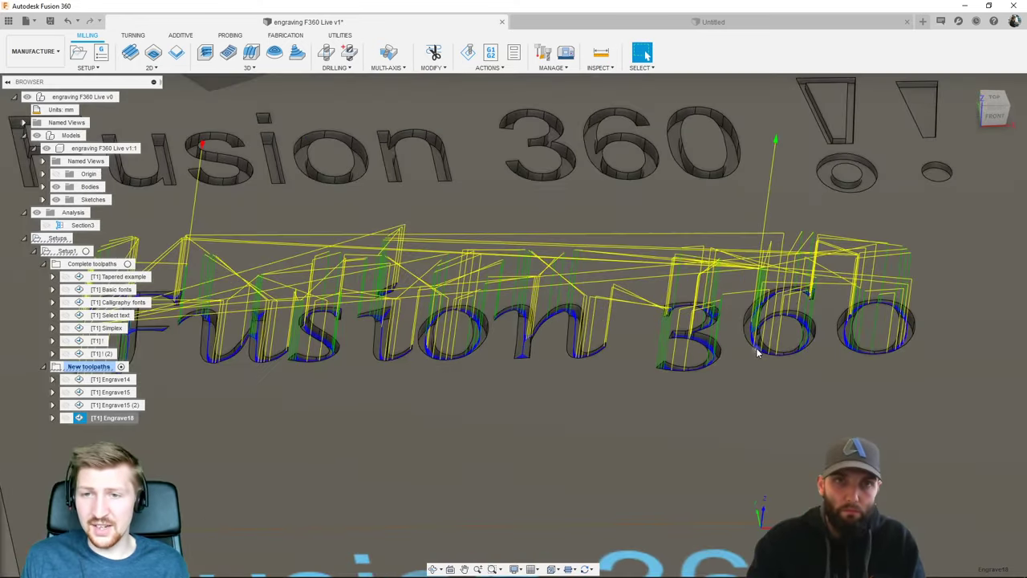
scroll(734, 305, "down", 3)
scroll(773, 247, "up", 3)
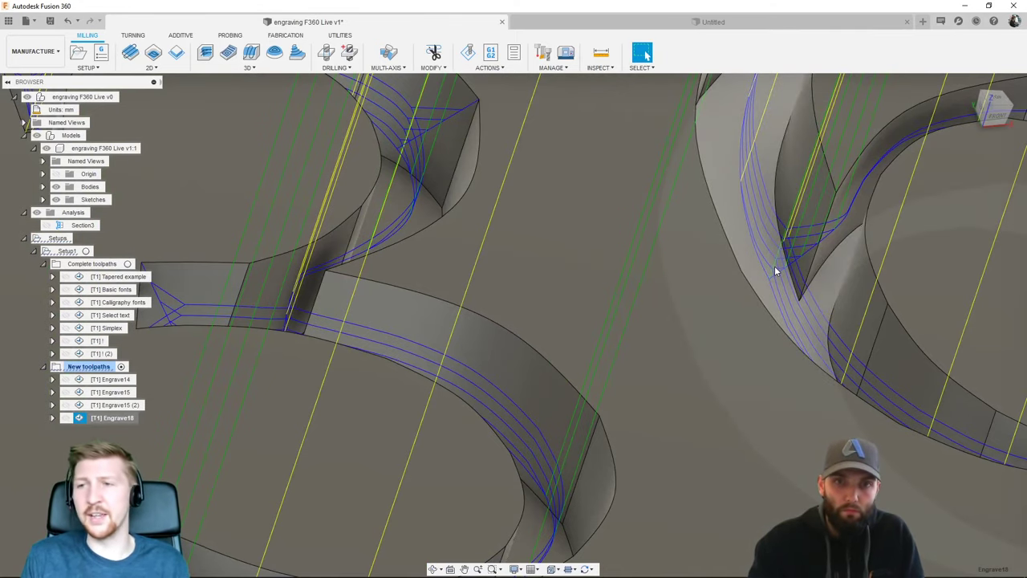
scroll(774, 271, "down", 6)
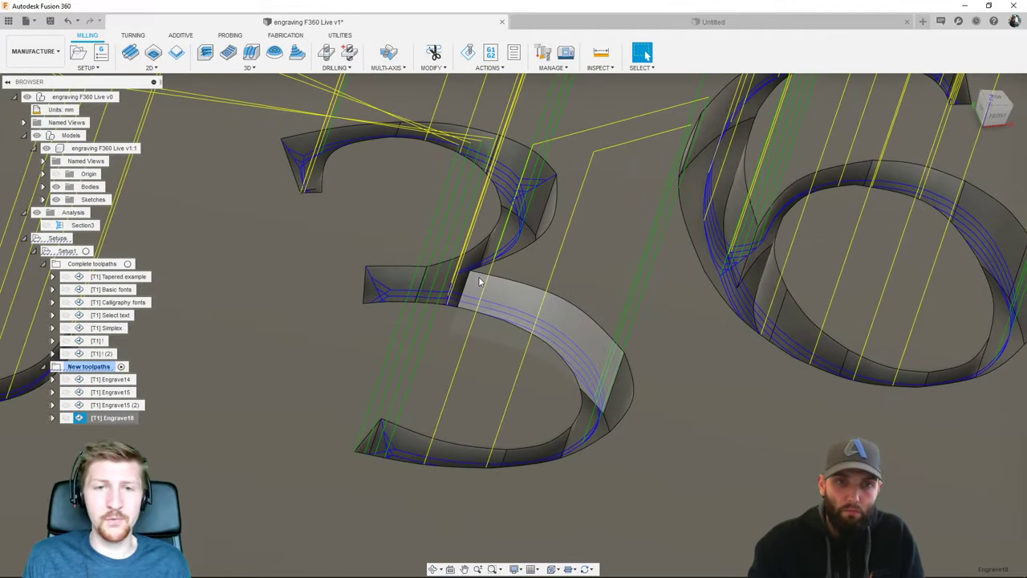
middle_click_drag(473, 280, 522, 288, "shift")
scroll(342, 285, "up", 3)
scroll(521, 308, "up", 2)
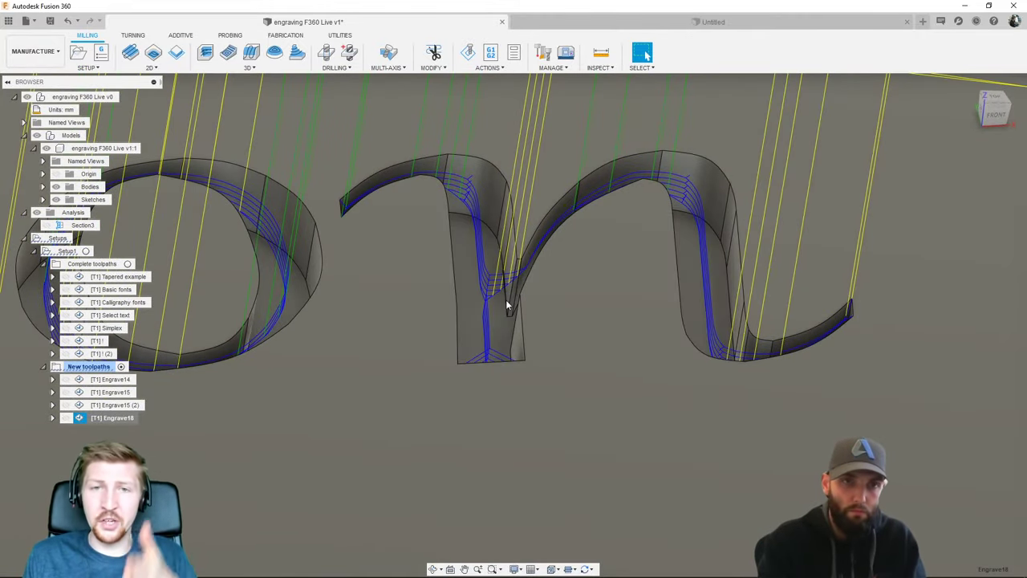
scroll(509, 292, "up", 5)
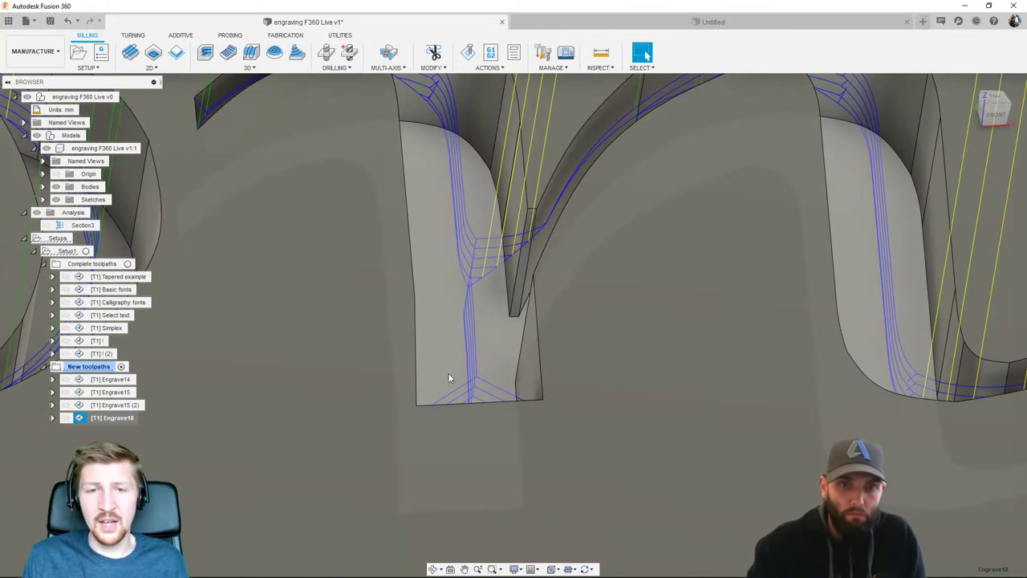
middle_click_drag(450, 374, 419, 414, "shift")
scroll(519, 378, "down", 10)
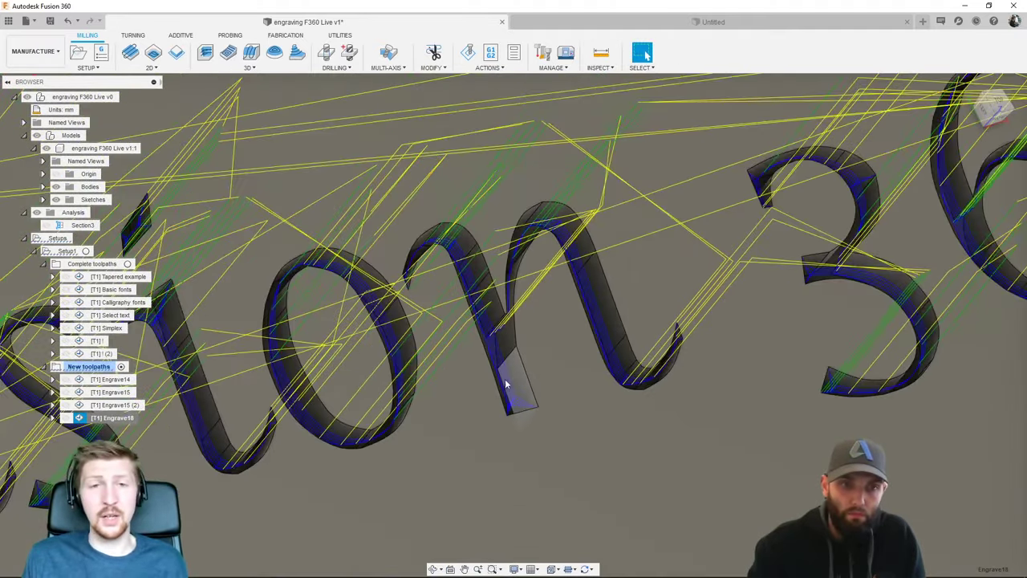
scroll(642, 333, "down", 10)
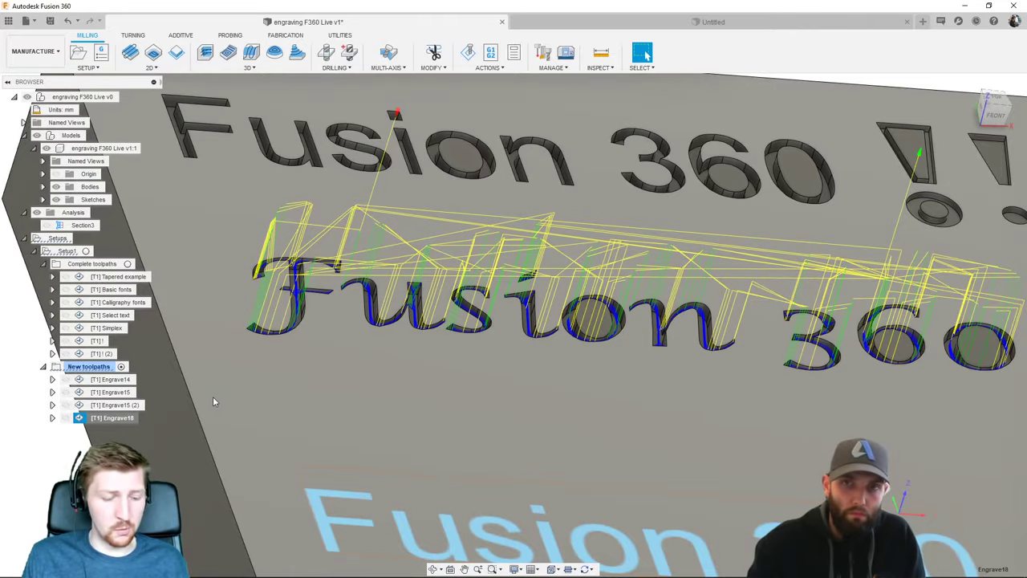
- Preview Engrave18's toolpath alone, then deselect it and zoom around the engraved block
left_click(213, 396)
left_click(100, 418)
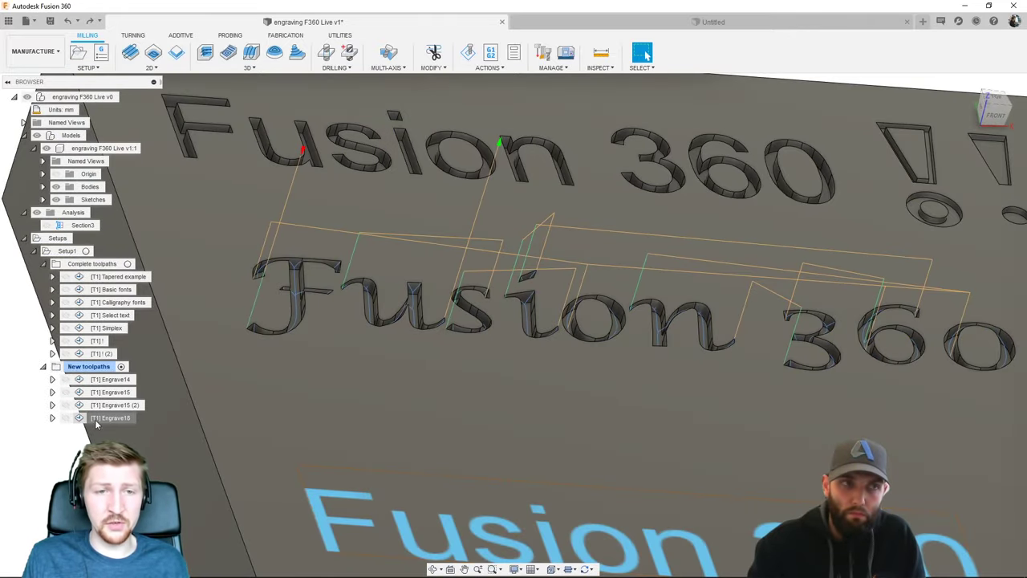
scroll(227, 428, "down", 5)
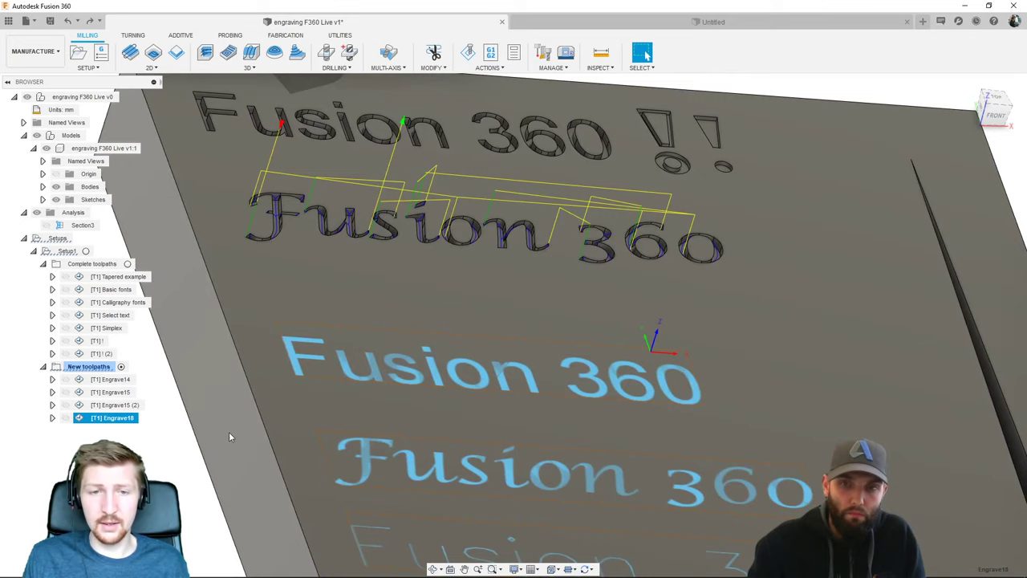
left_click(228, 437)
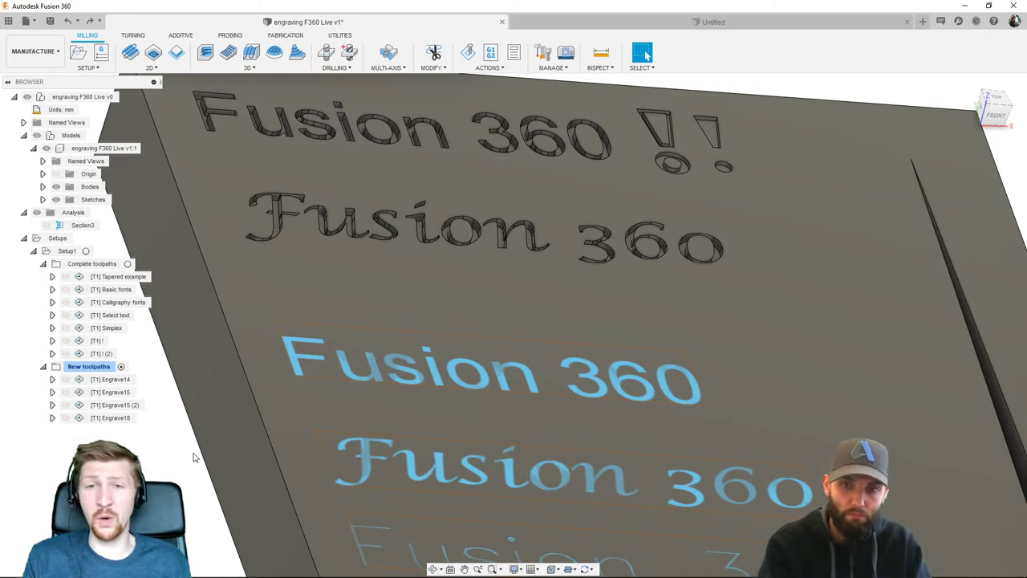
scroll(223, 204, "up", 10)
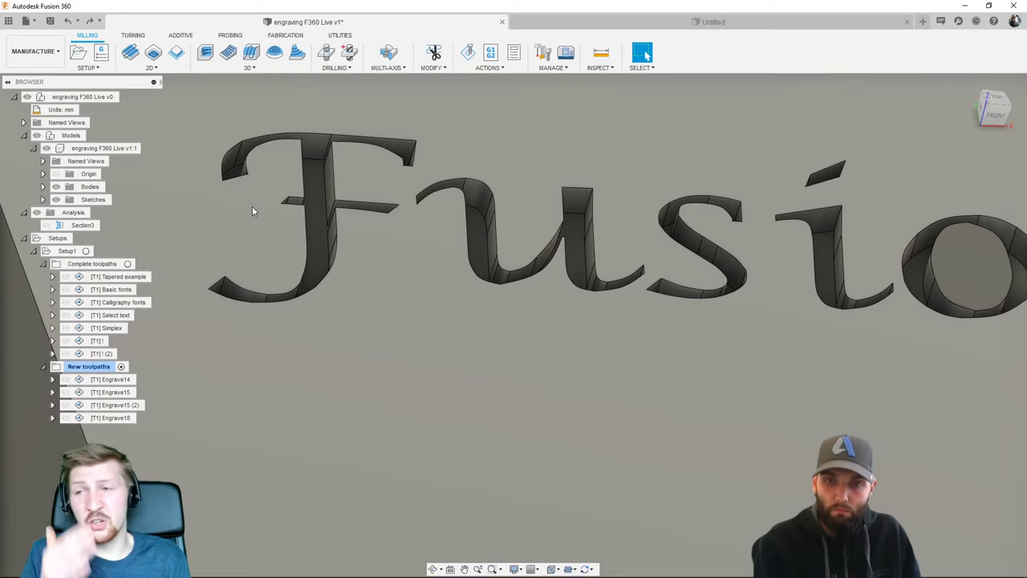
scroll(347, 222, "down", 10)
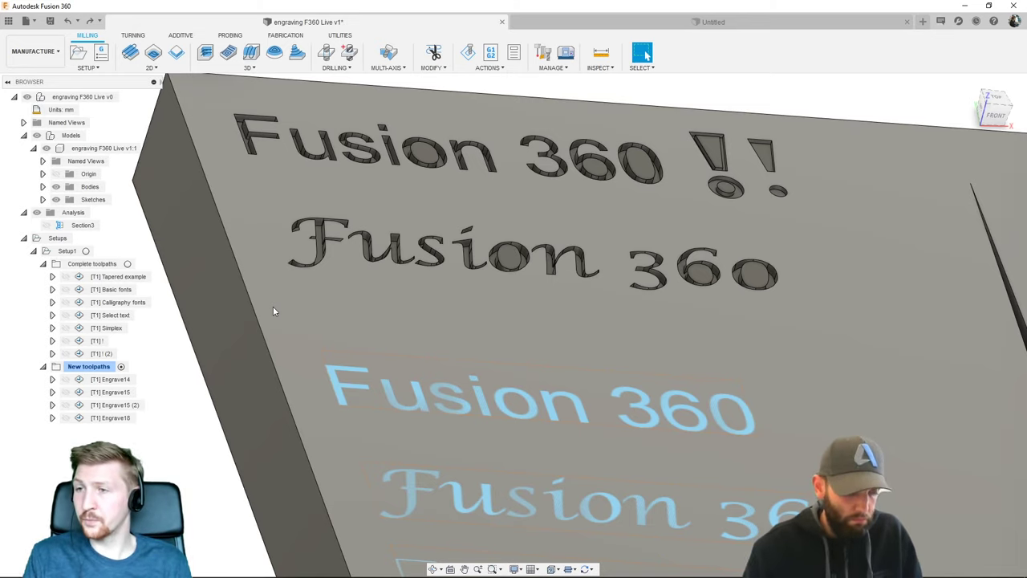
scroll(231, 394, "down", 5)
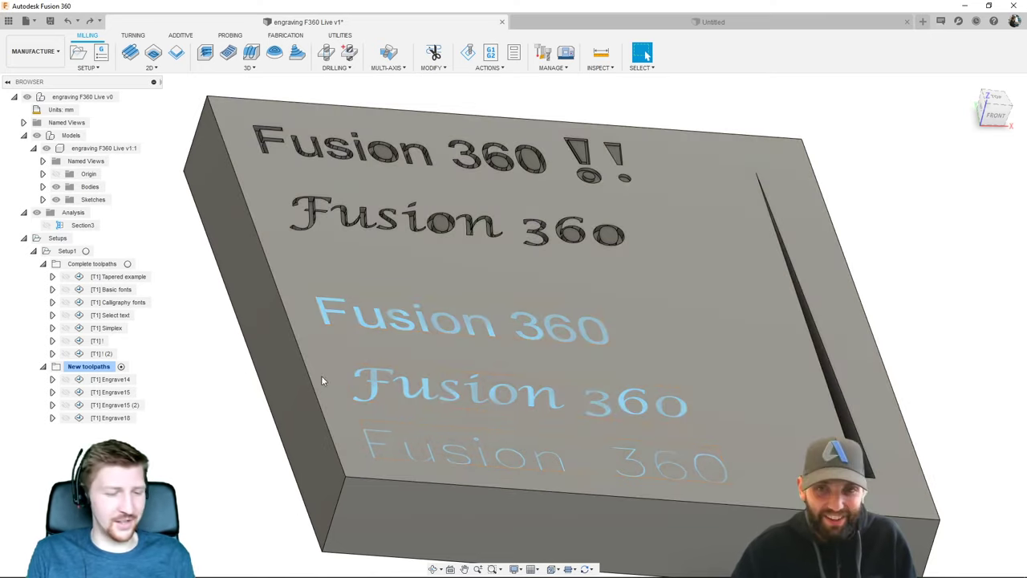
mouse_move(321, 375)
middle_mouse_down()
mouse_move(318, 354)
mouse_move(306, 350)
mouse_move(328, 307)
middle_mouse_up()
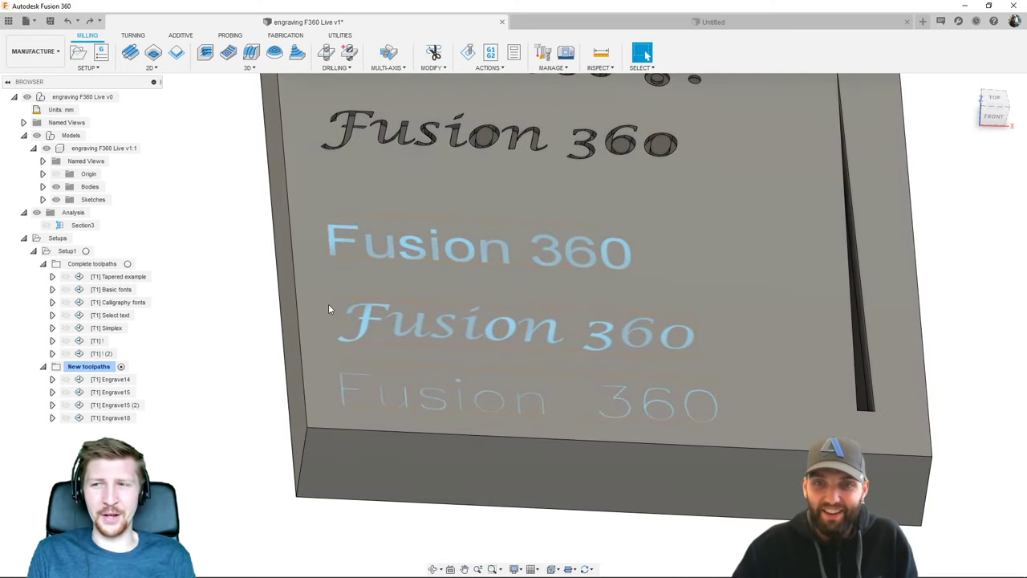
left_click(157, 69)
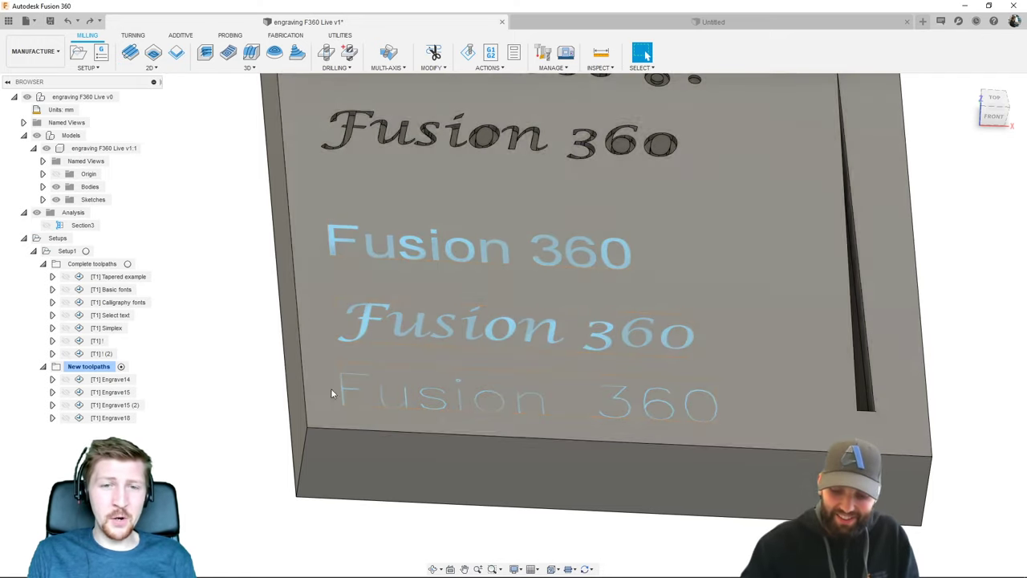
left_click(355, 398)
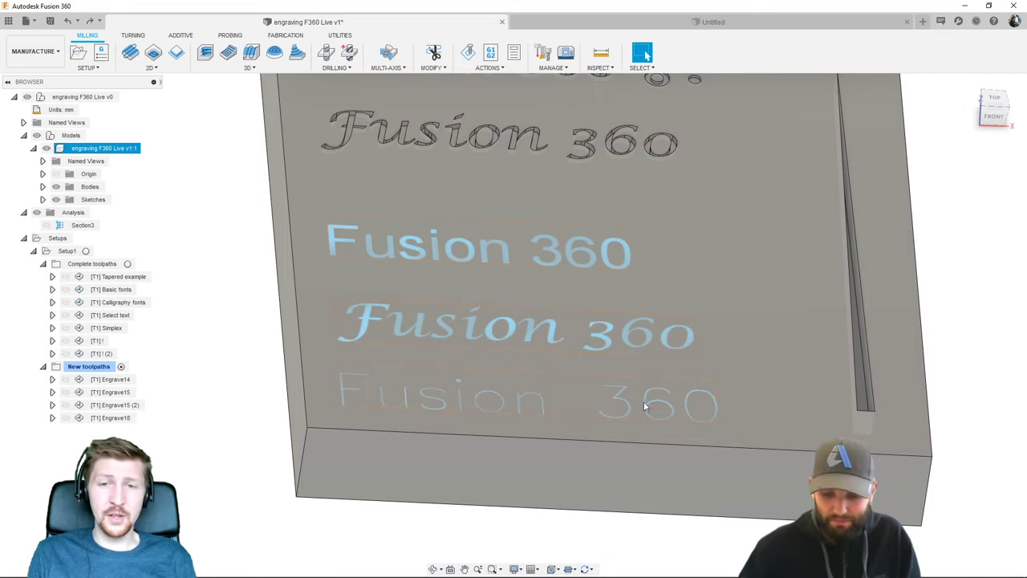
key("Escape")
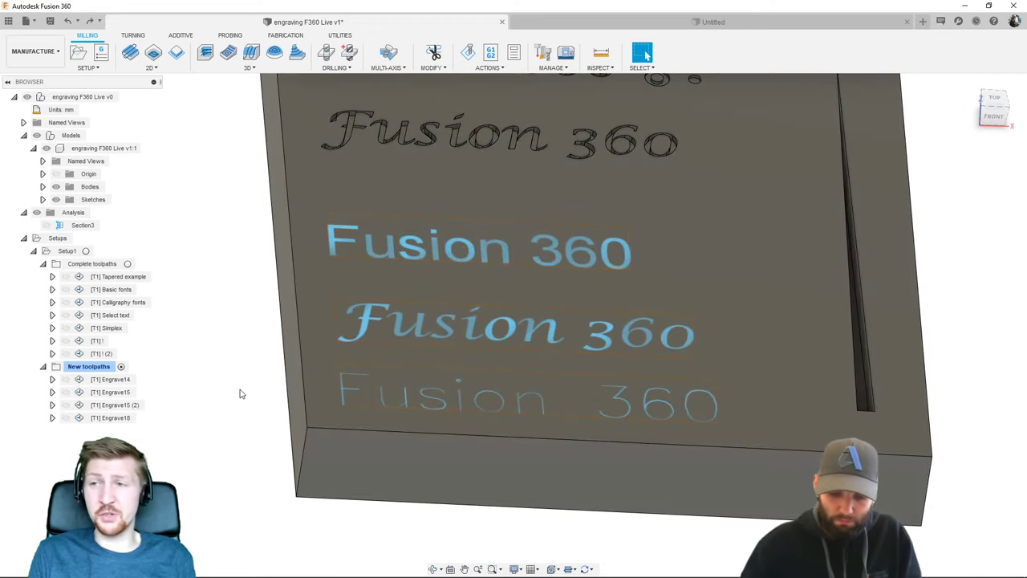
left_click(109, 327)
scroll(305, 415, "up", 1)
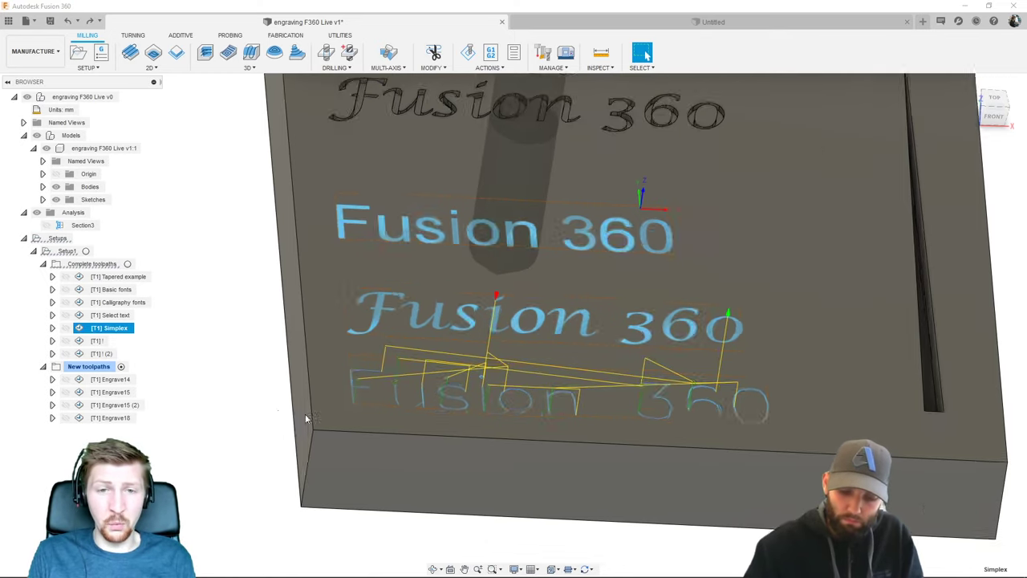
scroll(305, 414, "up", 6)
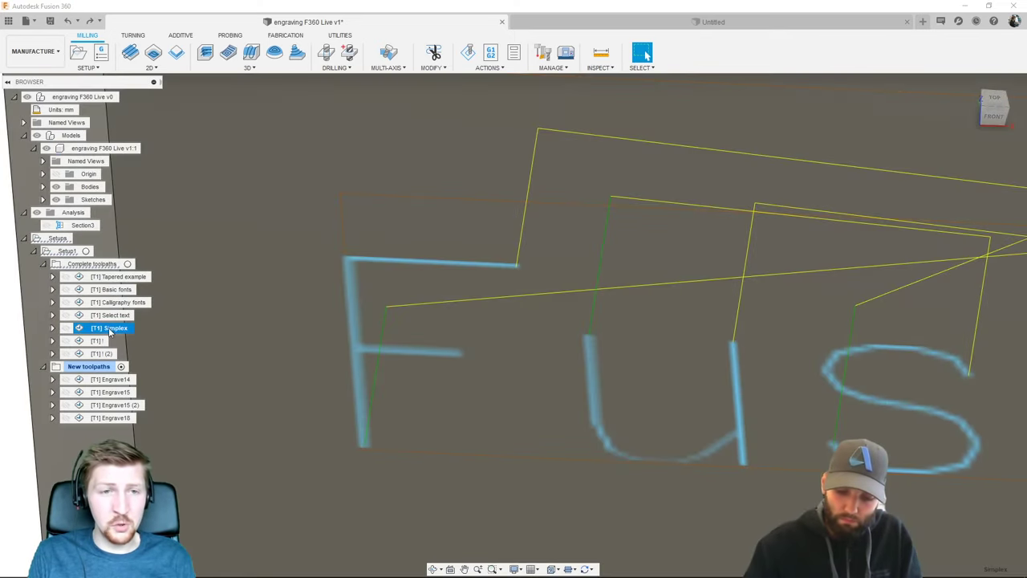
left_click(109, 329)
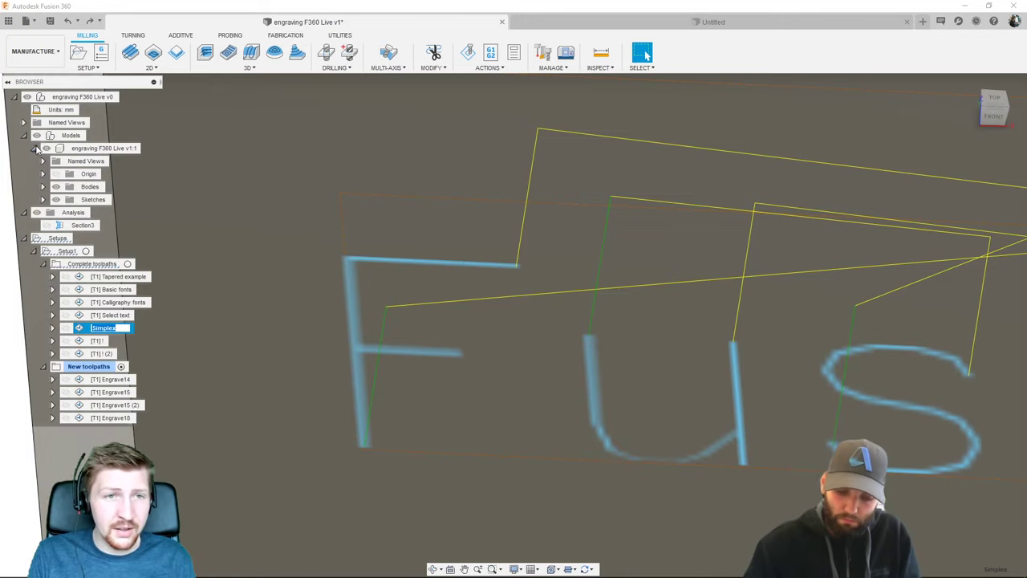
left_click(37, 136)
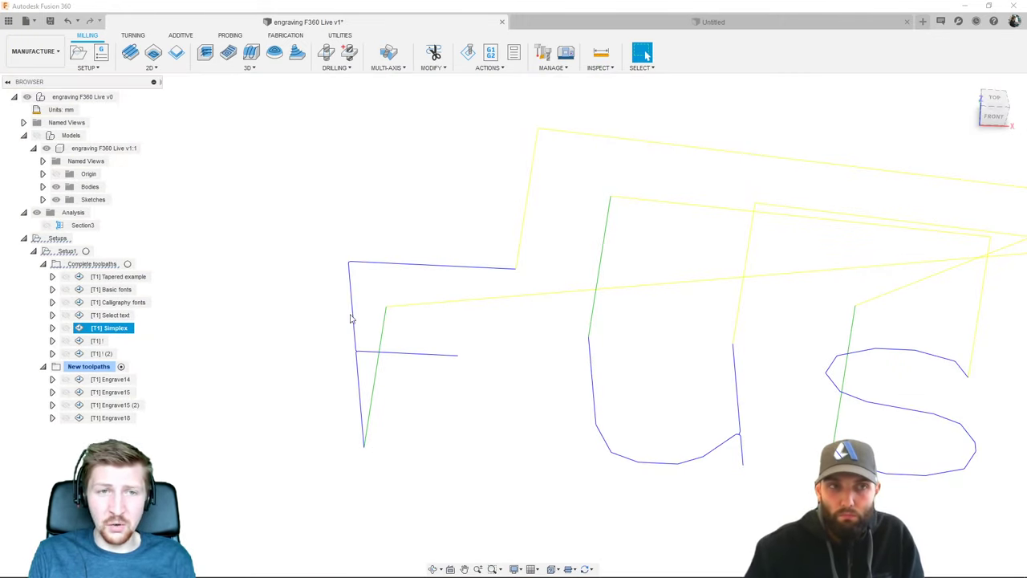
left_click(36, 136)
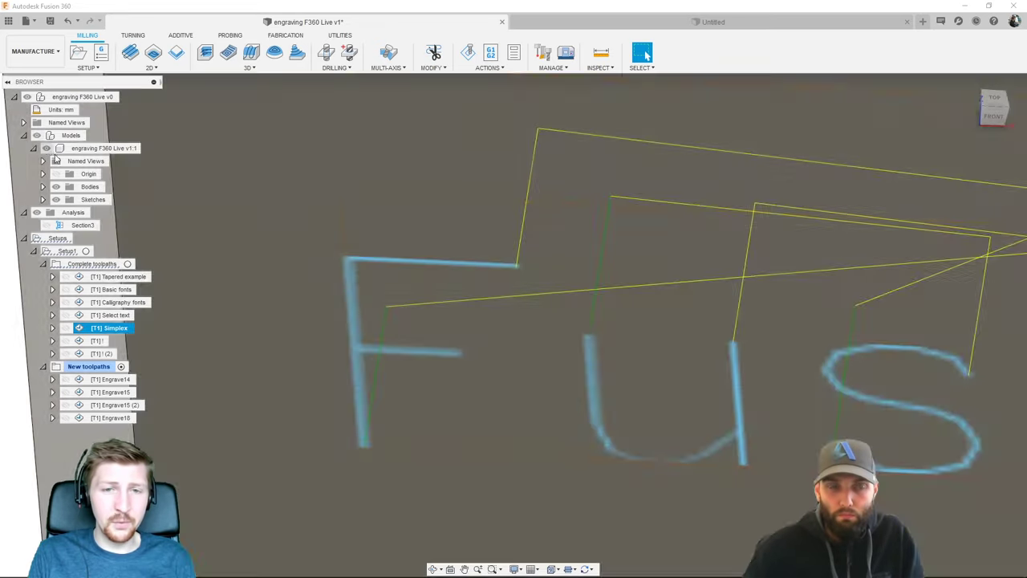
middle_click_drag(241, 321, 272, 309, "shift")
key("Escape")
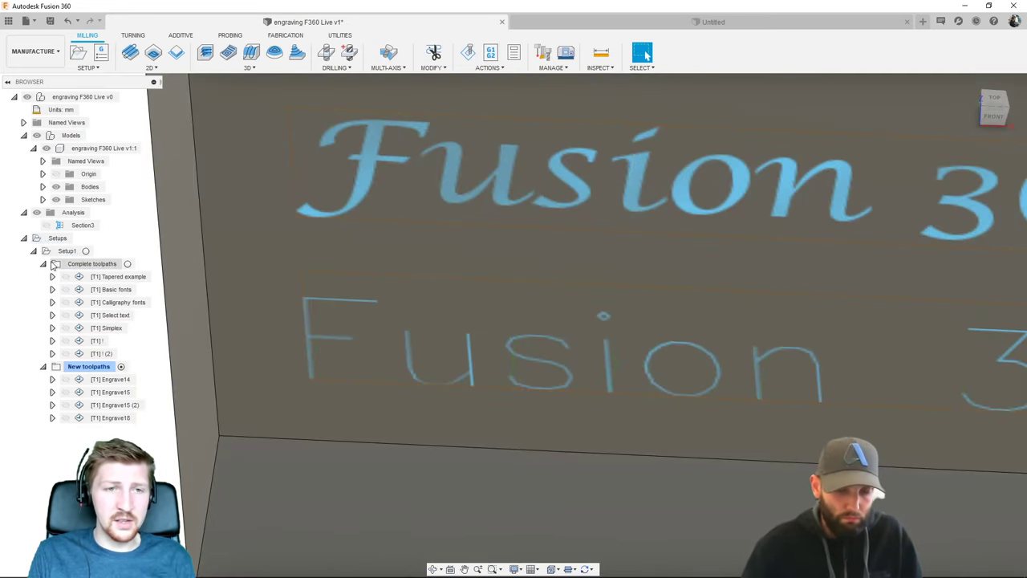
- Create engrave toolpath Engrave19 along the lower single-line 'Fusion 360' sketch text
left_click(43, 264)
left_click(151, 68)
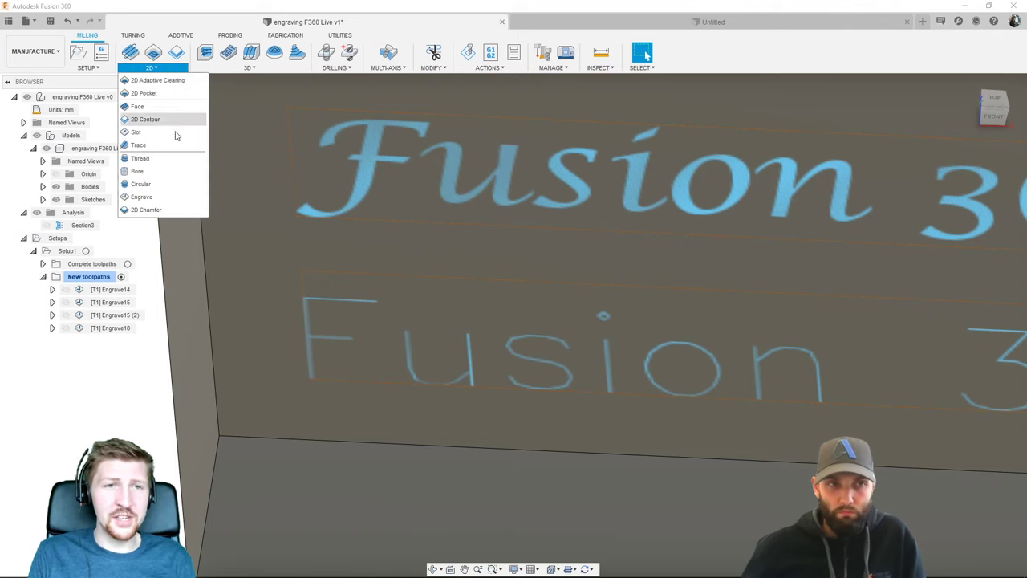
left_click(163, 196)
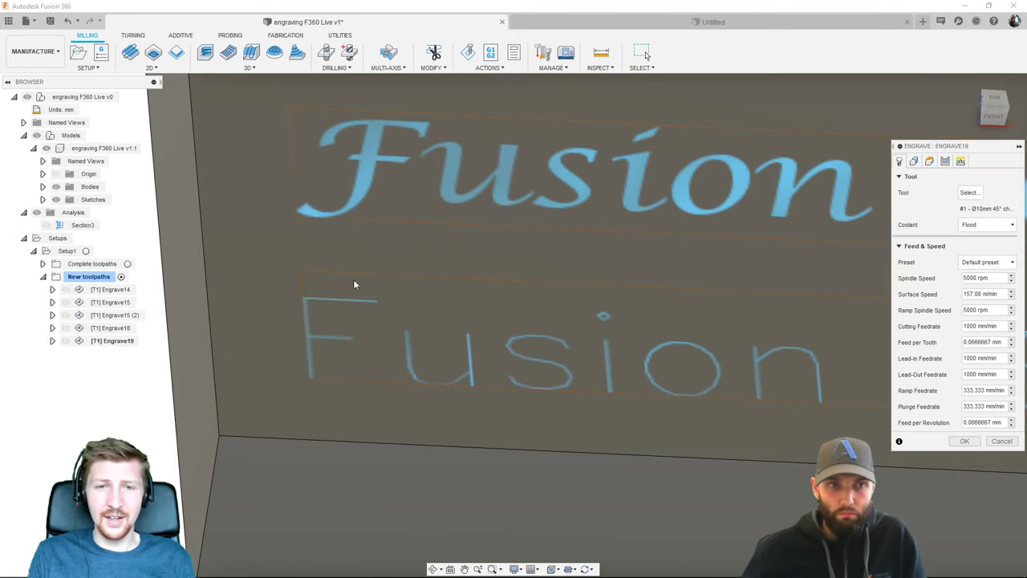
left_click(345, 307)
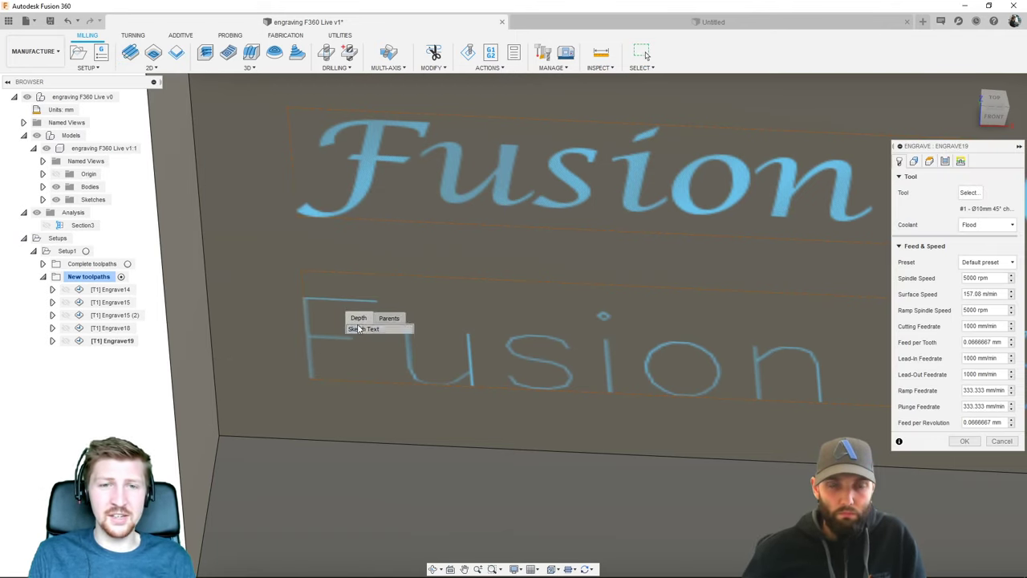
left_click(361, 330)
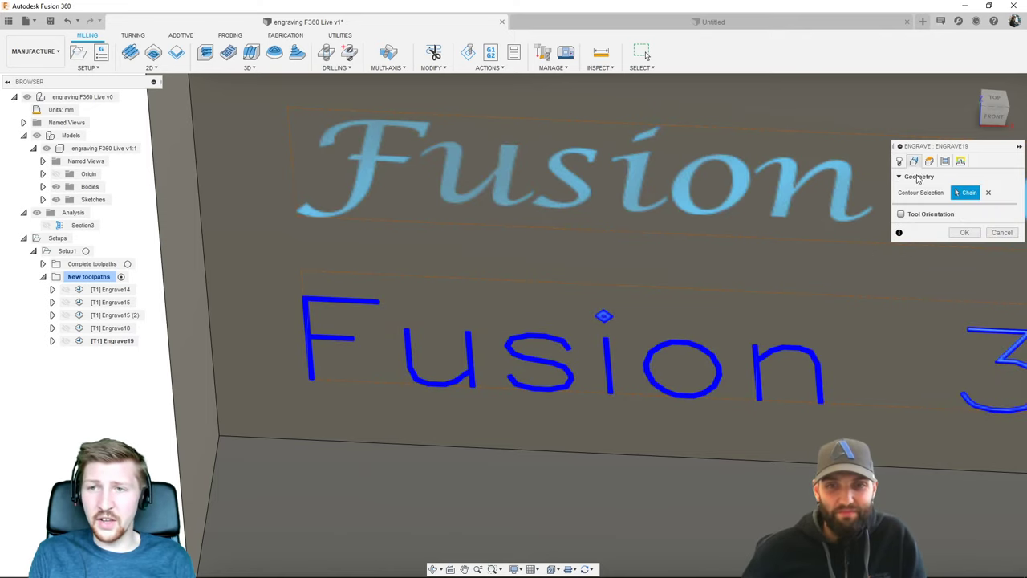
left_click(963, 232)
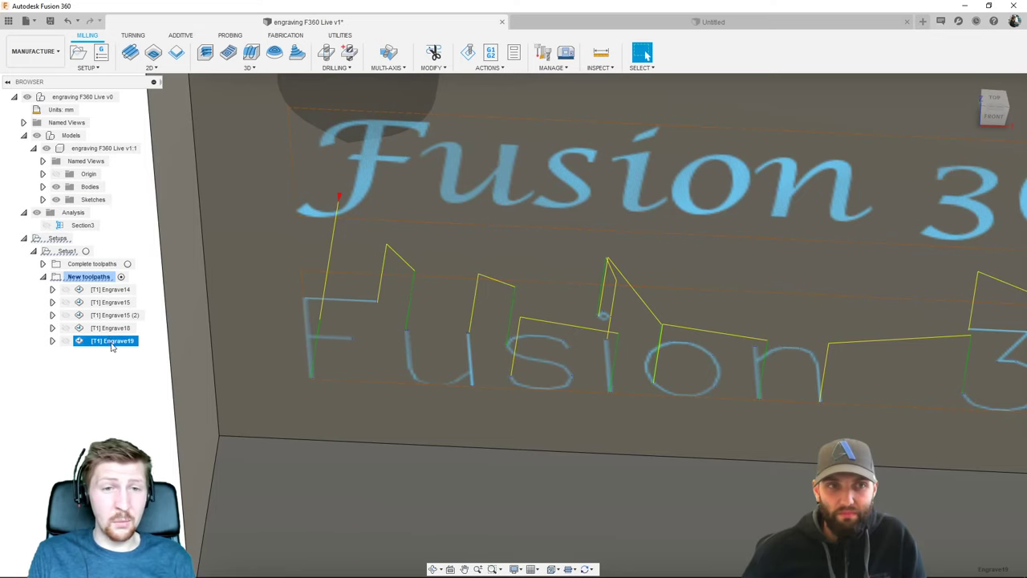
- Reopen Engrave19, review its height settings and accept it
right_click(113, 341)
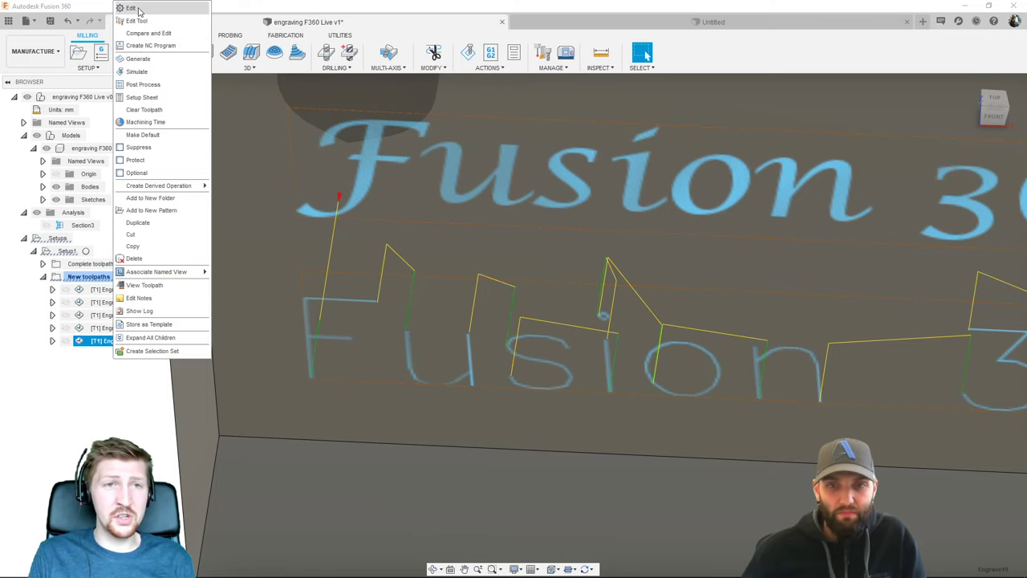
left_click(308, 298)
left_click(929, 161)
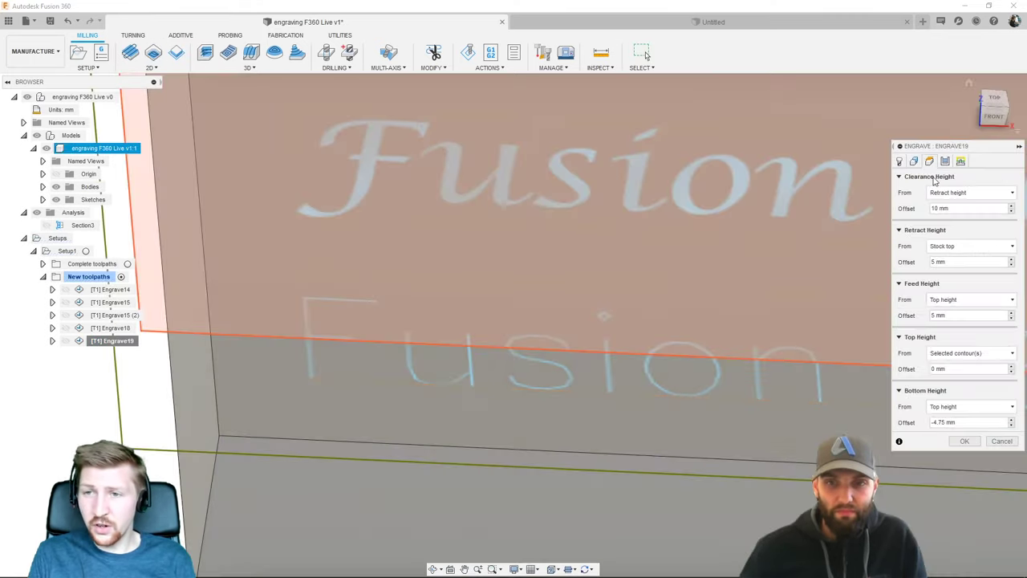
left_click(965, 446)
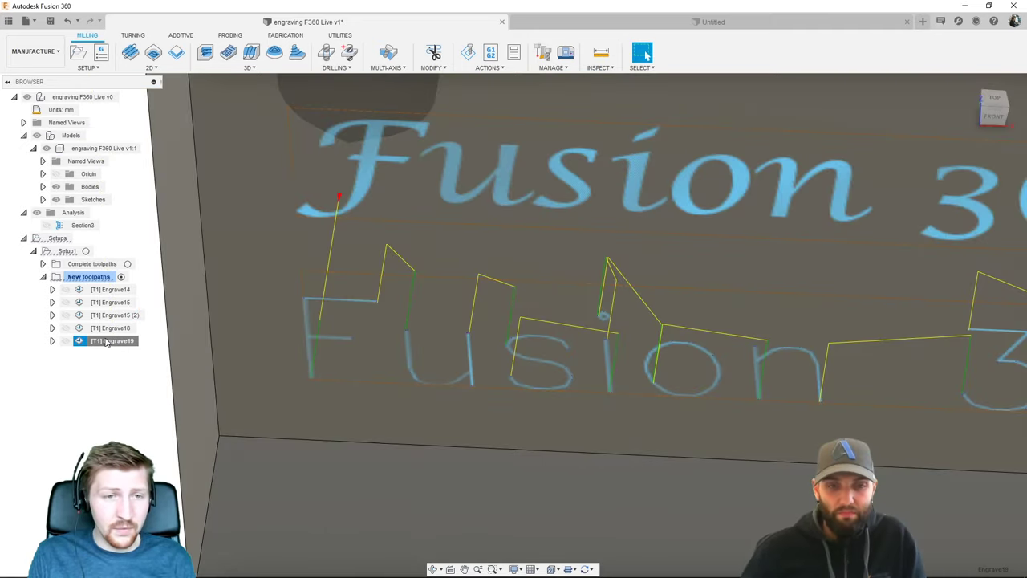
- Hide the model bodies and orbit, pan and zoom along Engrave19's letter strokes
left_click(46, 148)
middle_click_drag(289, 399, 344, 324, "shift")
scroll(362, 378, "up", 5)
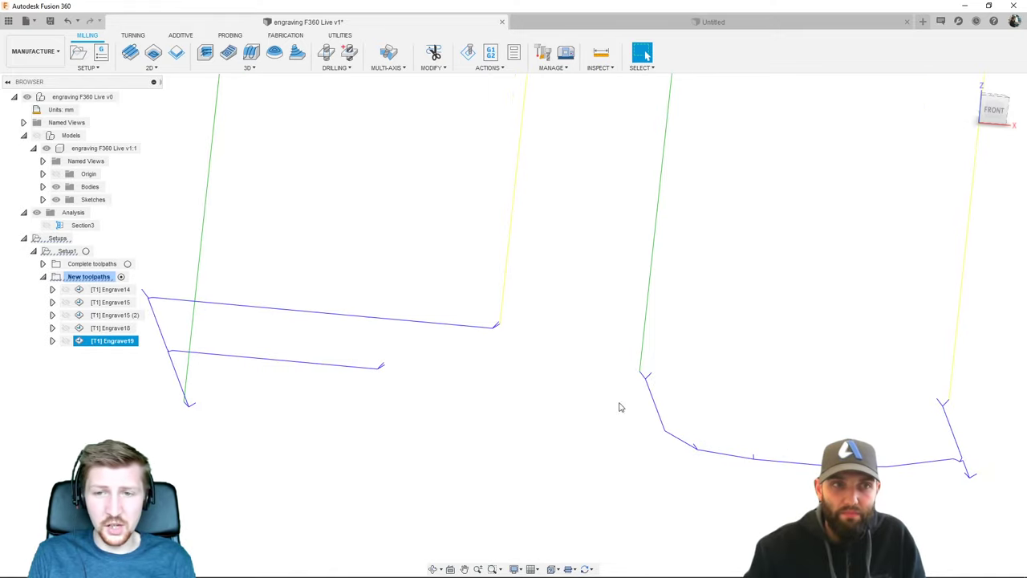
middle_click_drag(619, 406, 699, 263)
scroll(619, 270, "down", 6)
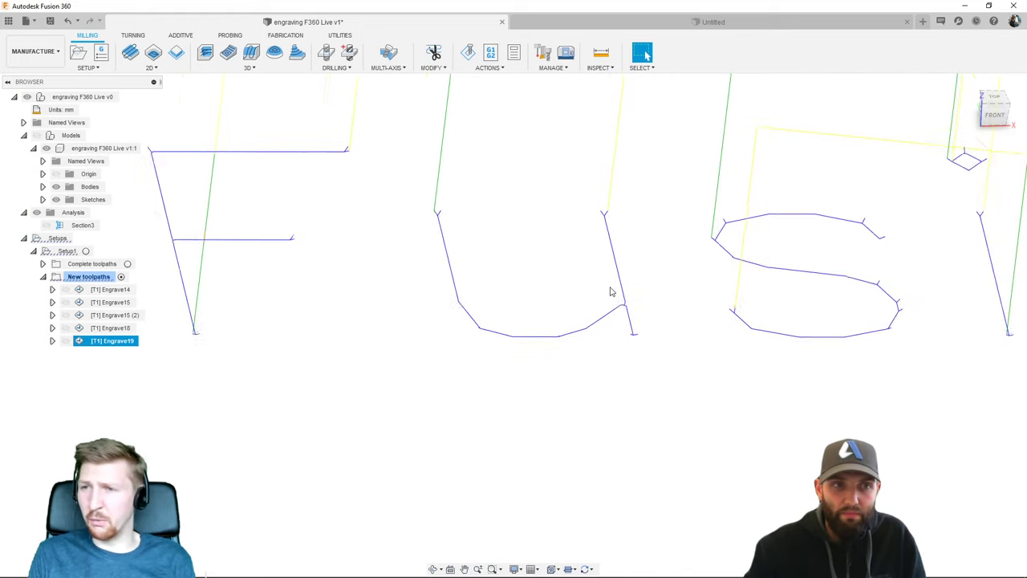
middle_click_drag(727, 302, 831, 260, "shift")
scroll(831, 261, "up", 2)
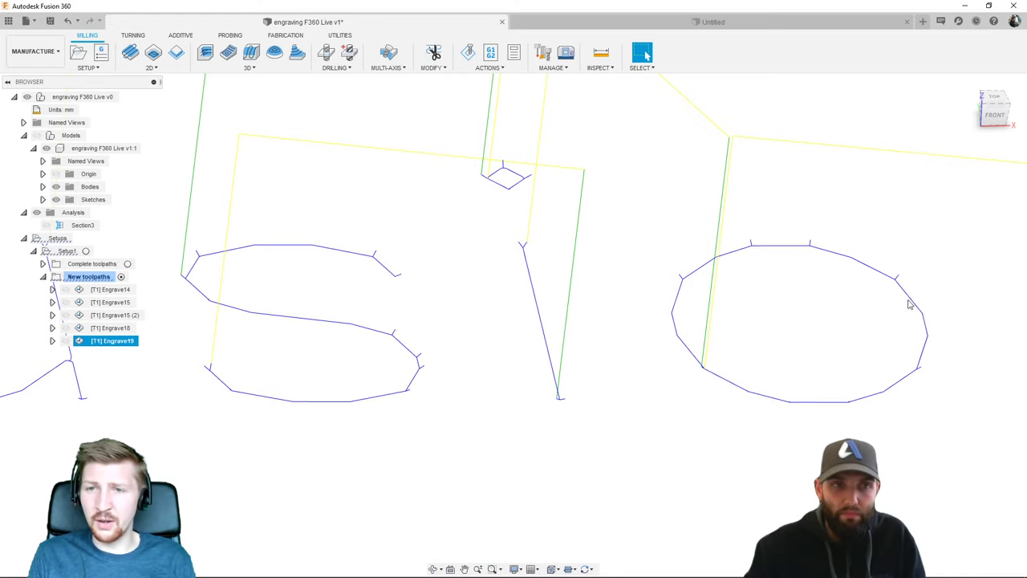
scroll(889, 306, "down", 2)
middle_click_drag(889, 306, 734, 305)
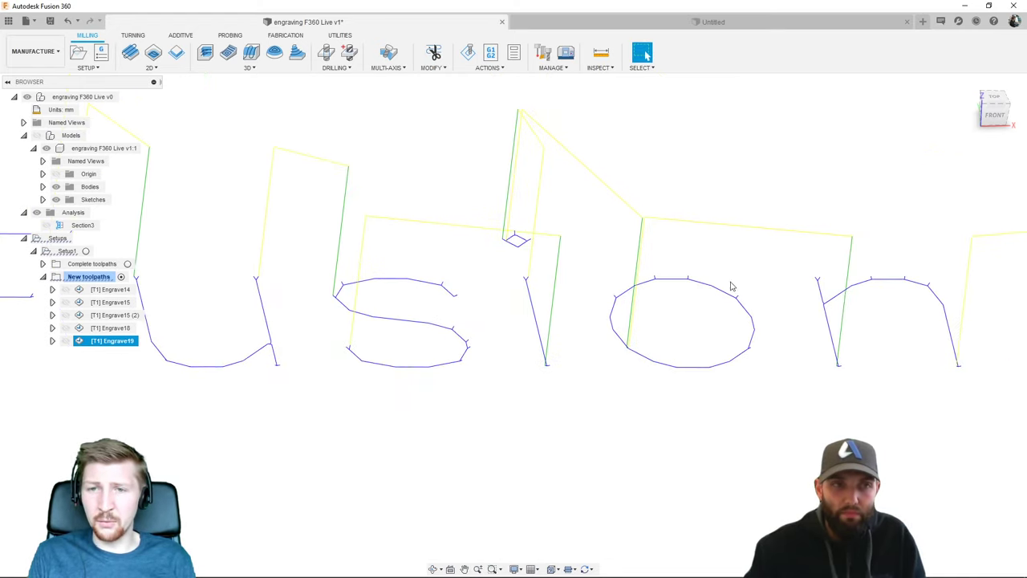
- Replace Engrave19's 165-degree sharp corner angle with a lower value and regenerate the path
right_click(107, 343)
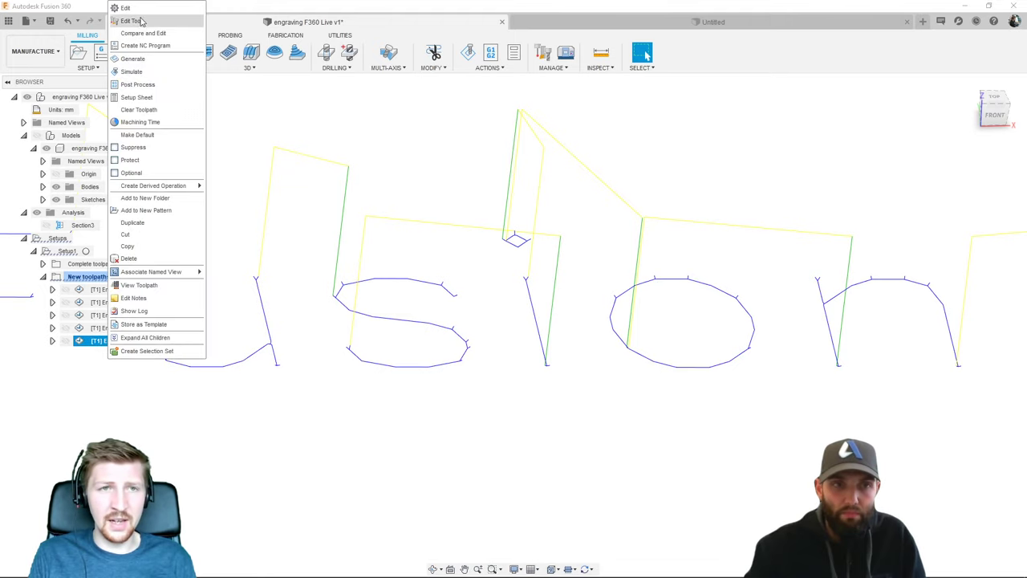
left_click(482, 138)
left_click(944, 160)
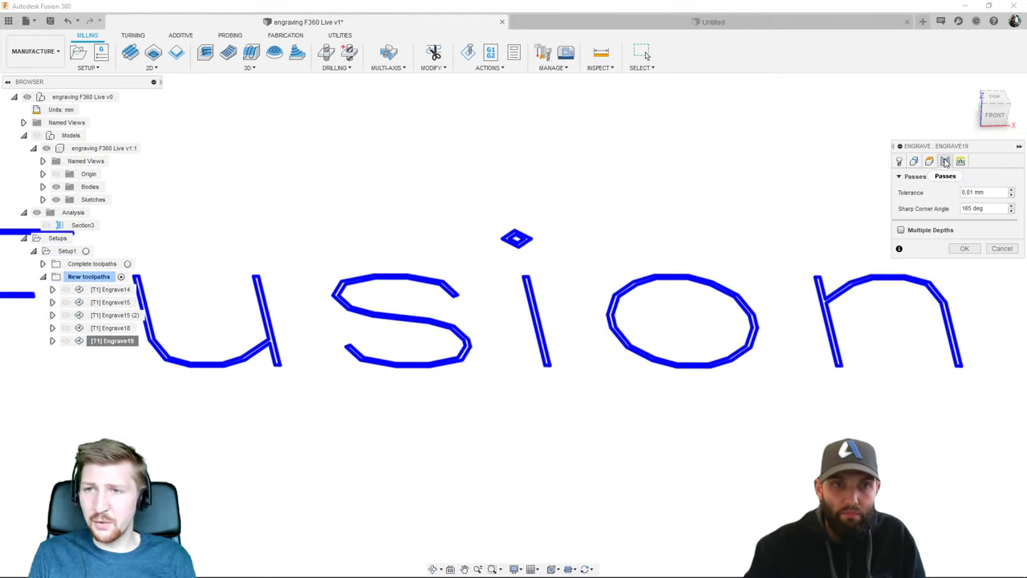
left_click(968, 208)
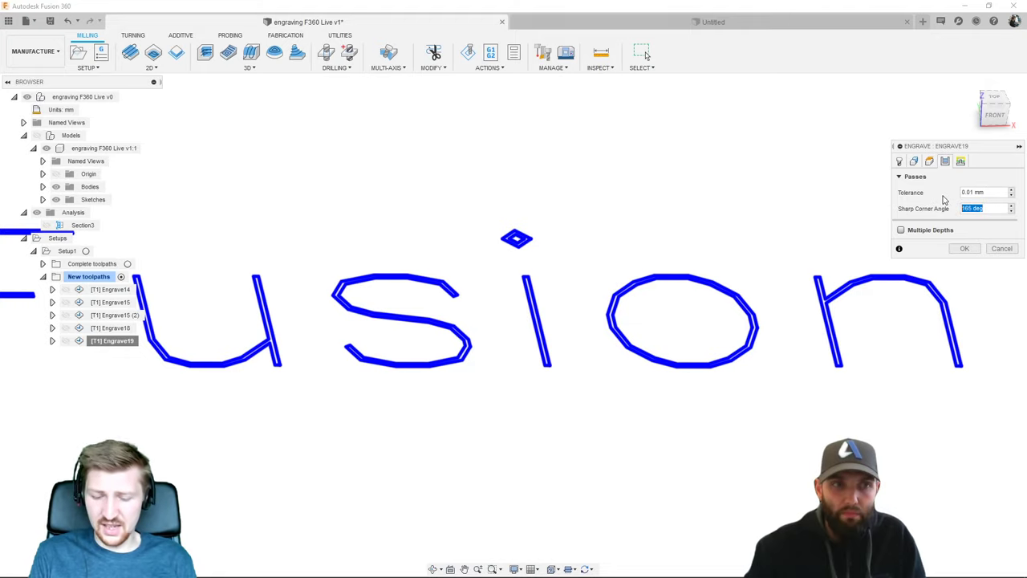
type("10")
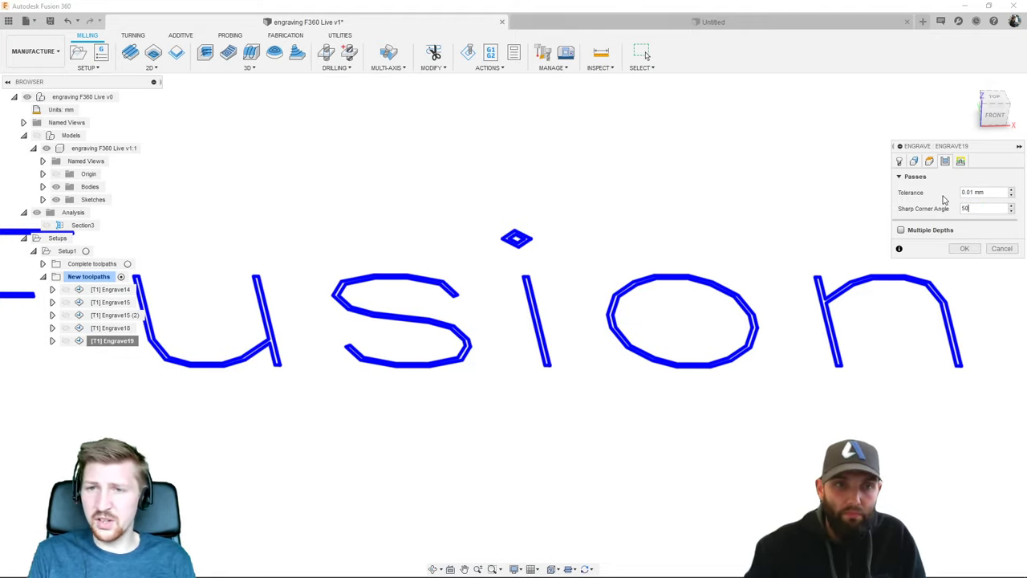
key("Return")
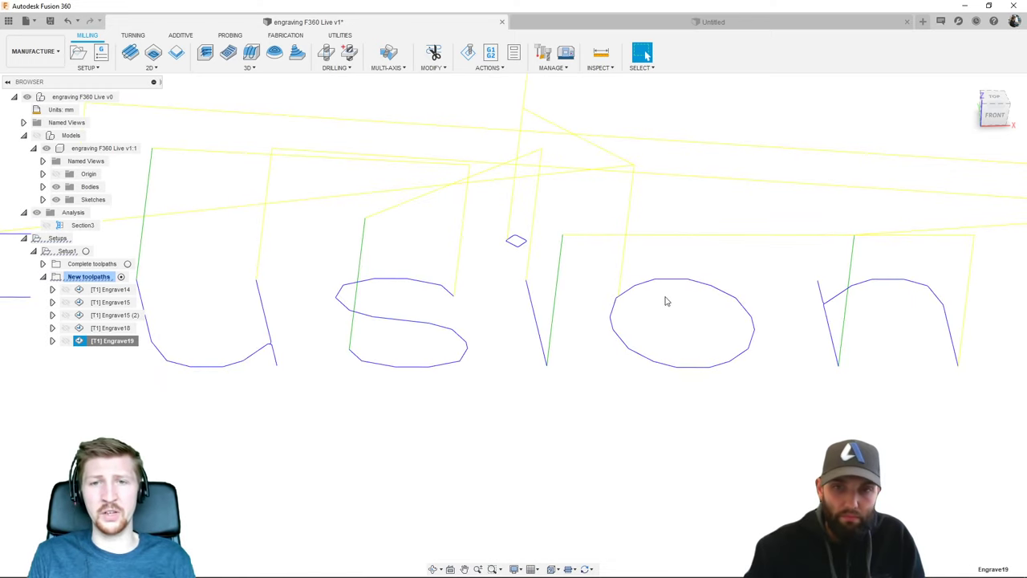
scroll(620, 313, "down", 2)
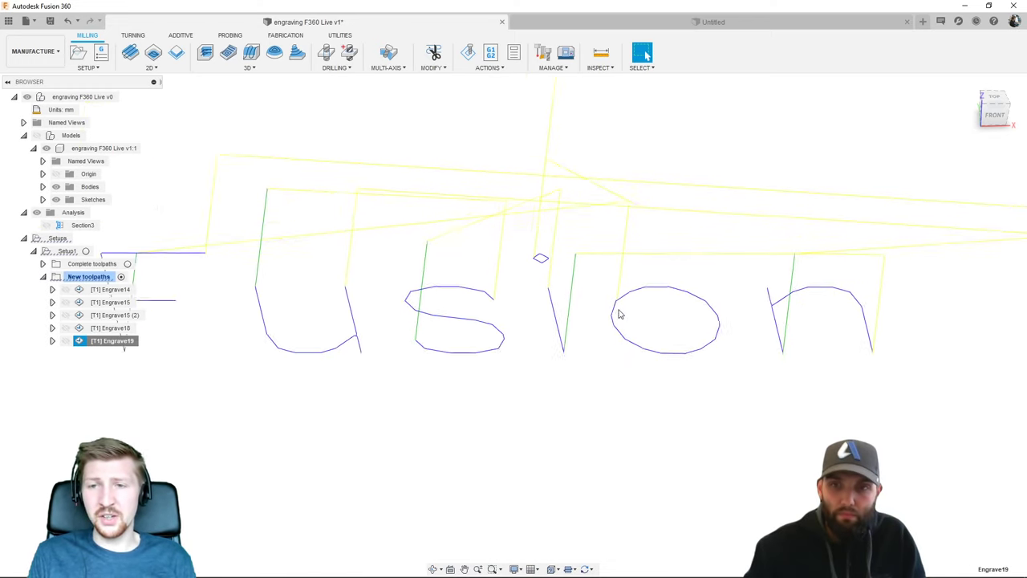
scroll(211, 343, "up", 3)
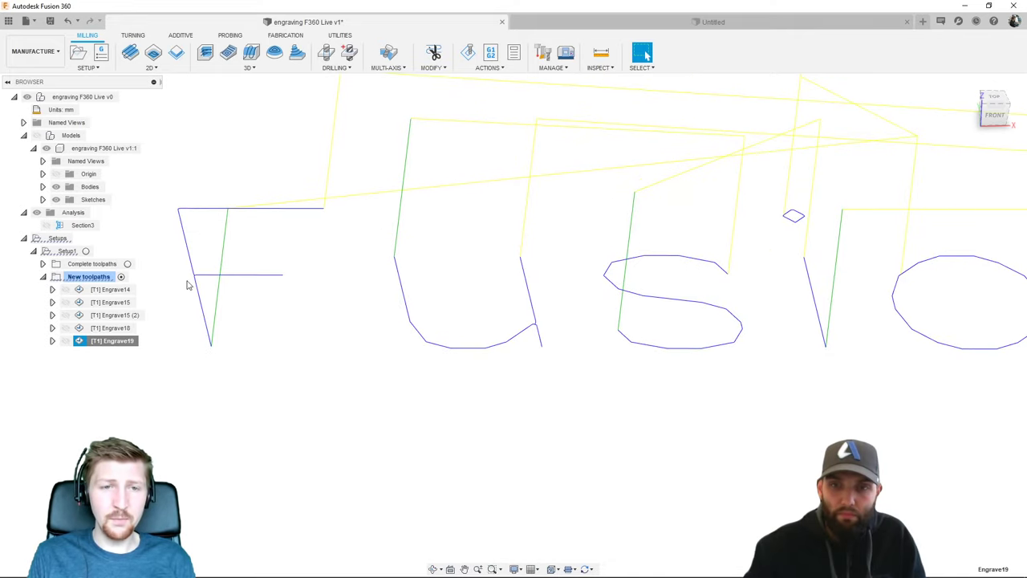
scroll(328, 293, "down", 1)
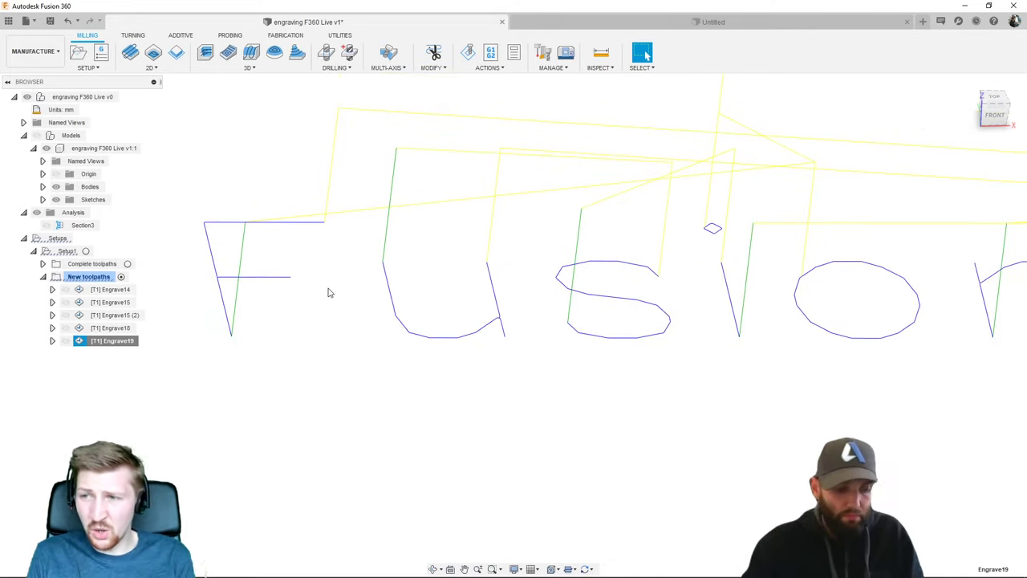
scroll(258, 305, "down", 1)
scroll(258, 305, "down", 1)
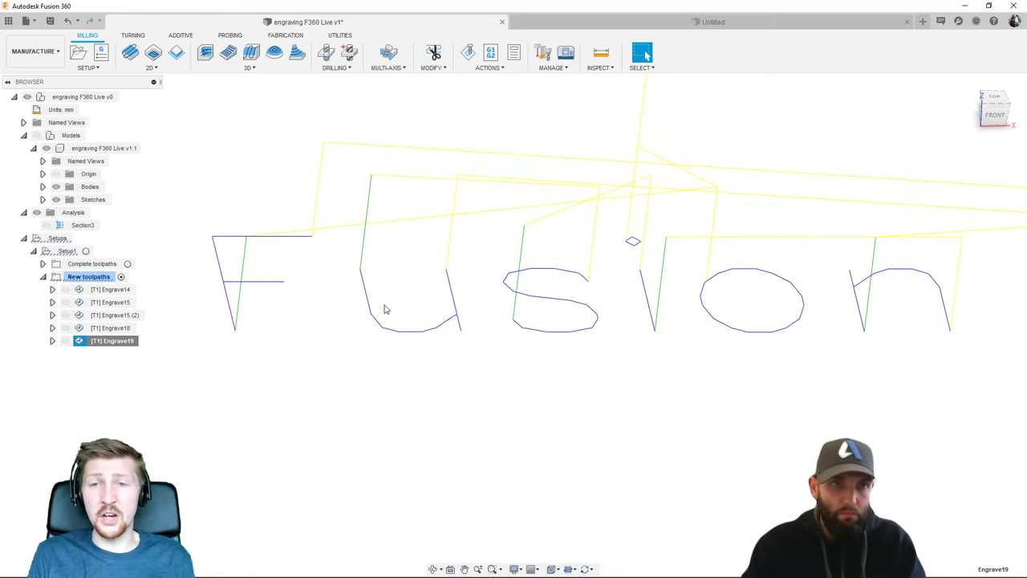
scroll(383, 309, "down", 2)
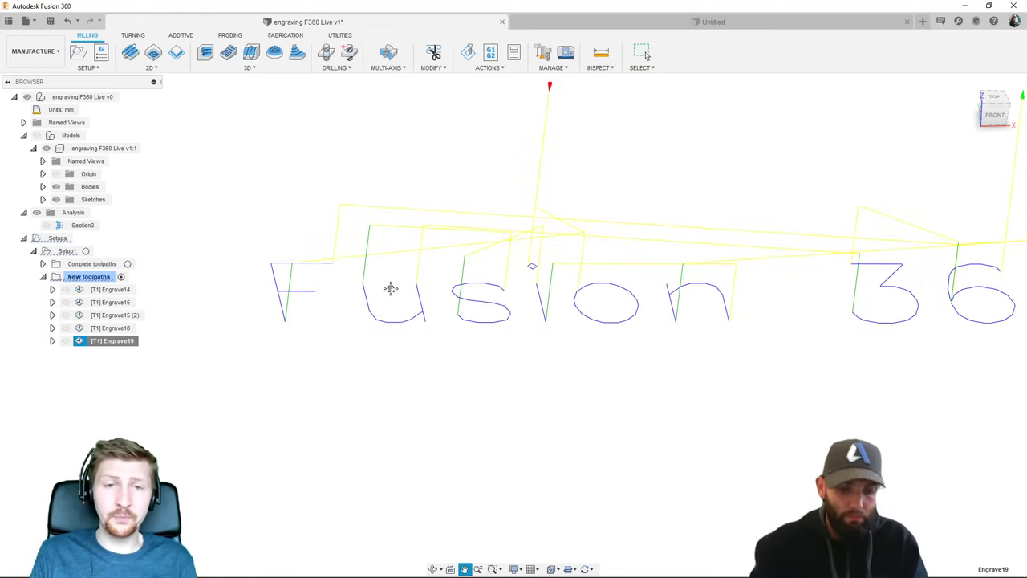
middle_click_drag(390, 287, 356, 362)
scroll(558, 421, "down", 1)
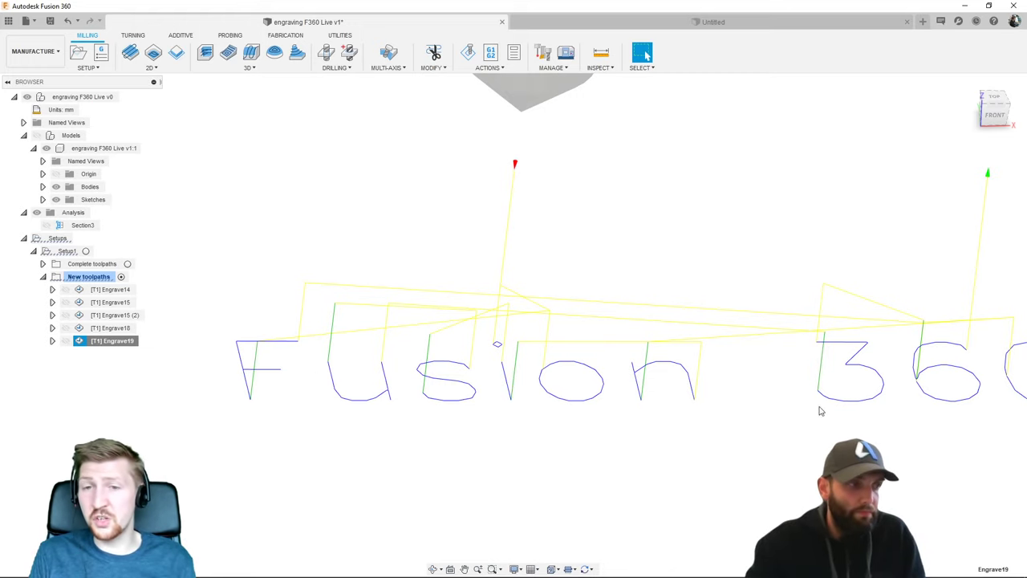
middle_click_drag(778, 411, 699, 406)
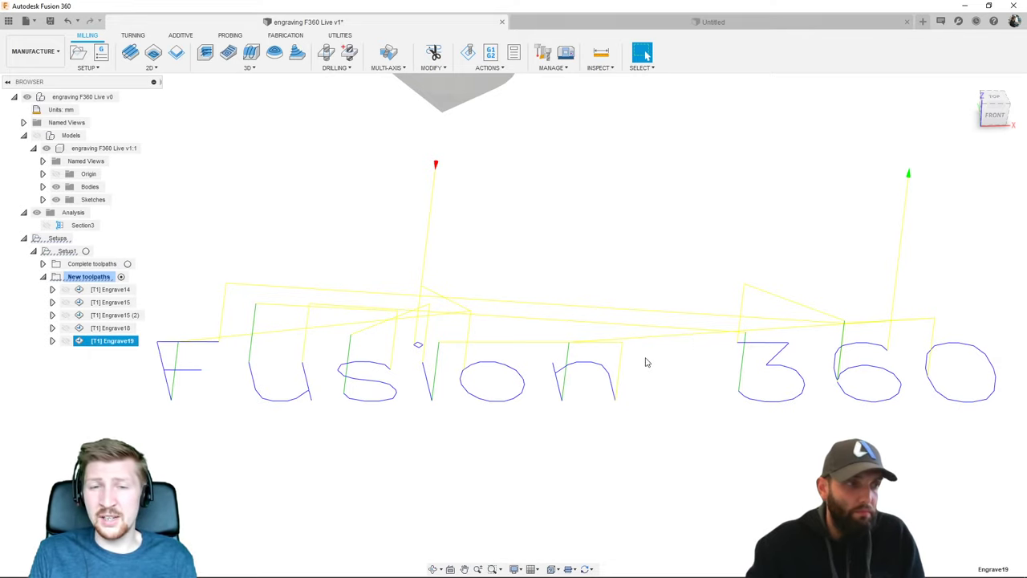
scroll(419, 347, "up", 1)
scroll(418, 346, "up", 5)
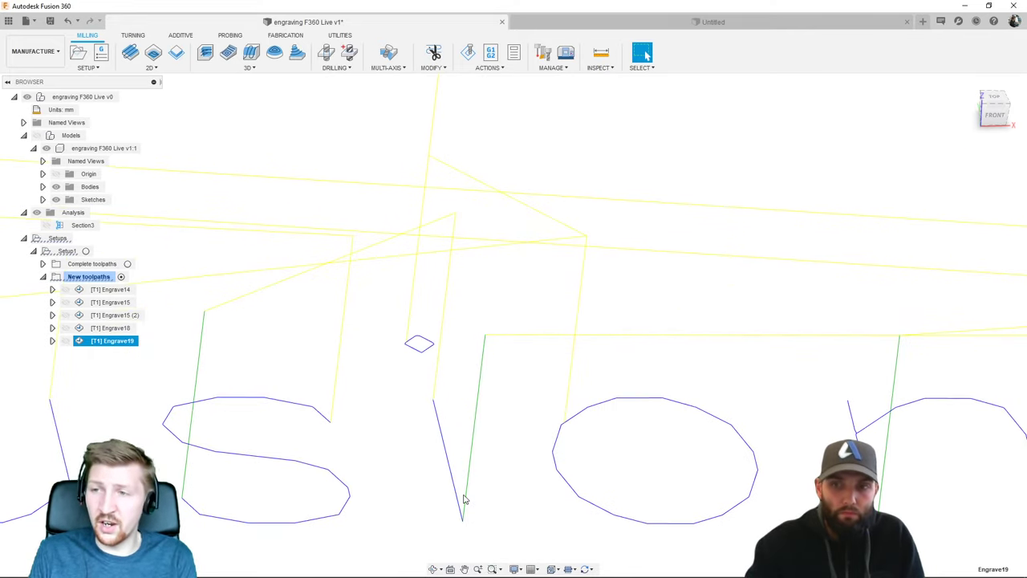
scroll(451, 433, "down", 6)
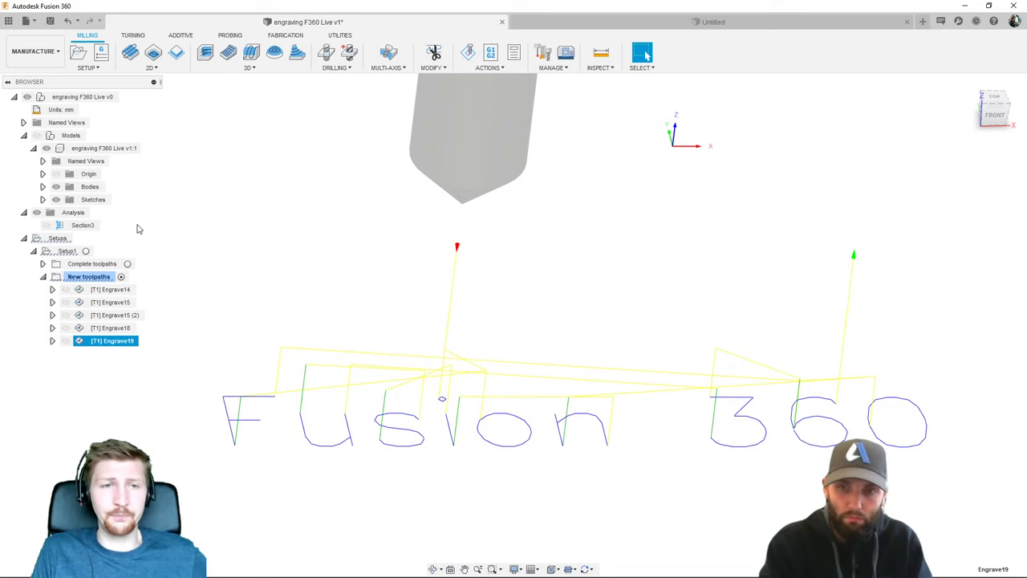
- Show the model bodies again, hide Engrave19's toolpath and orbit above the stock block
left_click(36, 135)
left_click(34, 498)
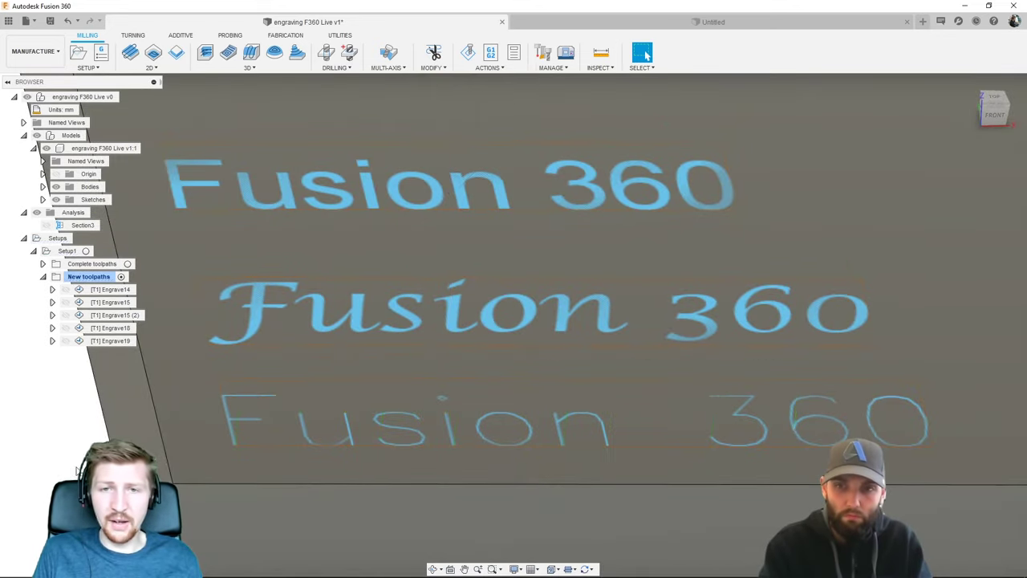
scroll(433, 361, "down", 3)
middle_click_drag(434, 361, 482, 281, "shift")
scroll(525, 234, "up", 2)
scroll(525, 234, "up", 6)
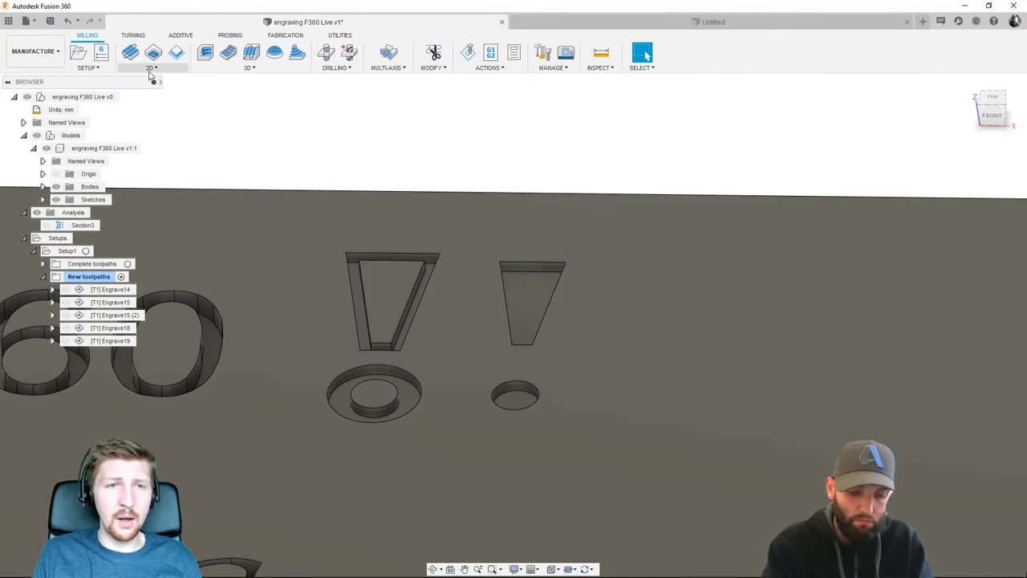
- Create Engrave20 chaining the outlined exclamation mark's outer, trapezoid and two ring contours
left_click(152, 68)
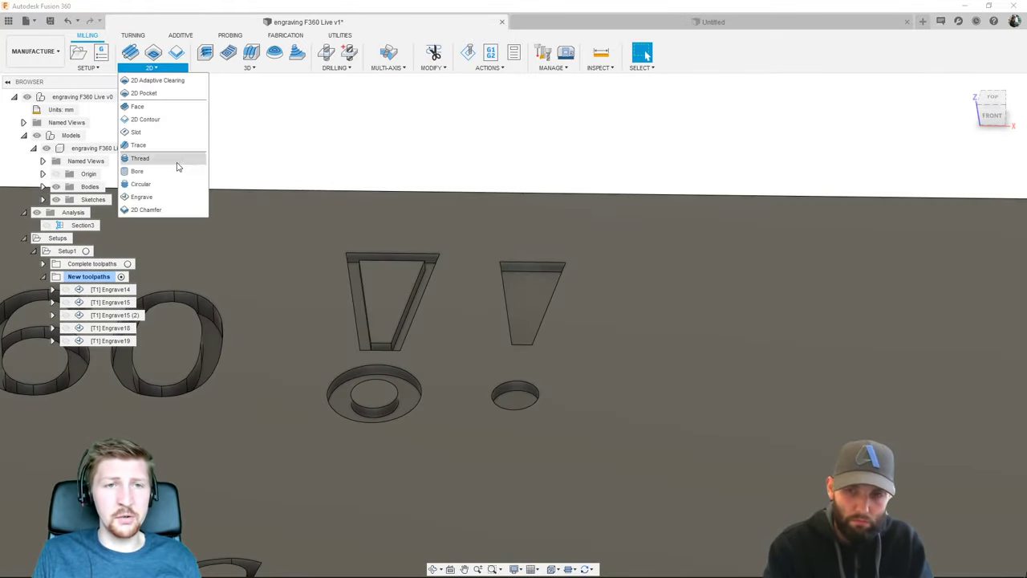
left_click(145, 198)
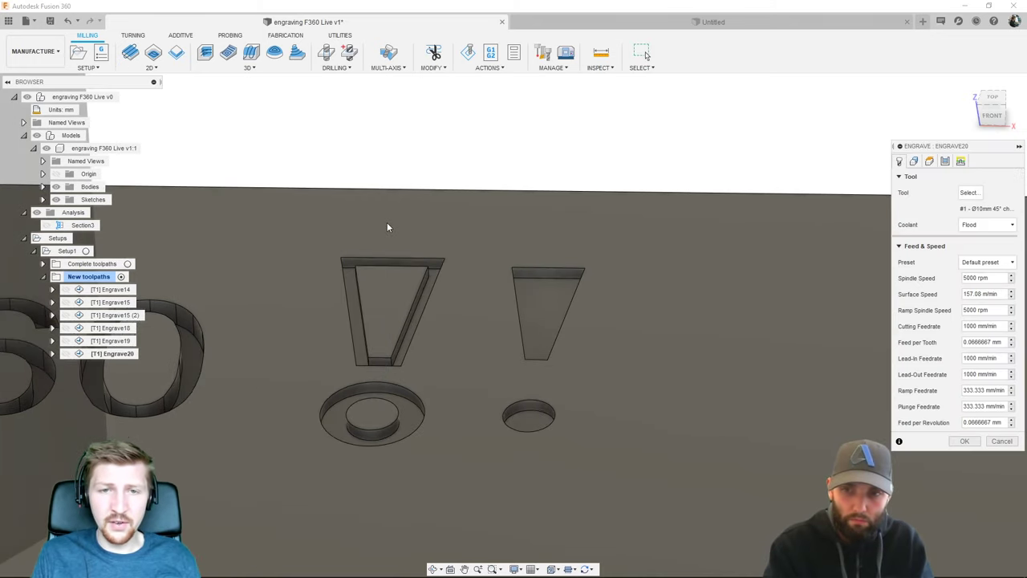
scroll(388, 227, "up", 2)
left_click(349, 283)
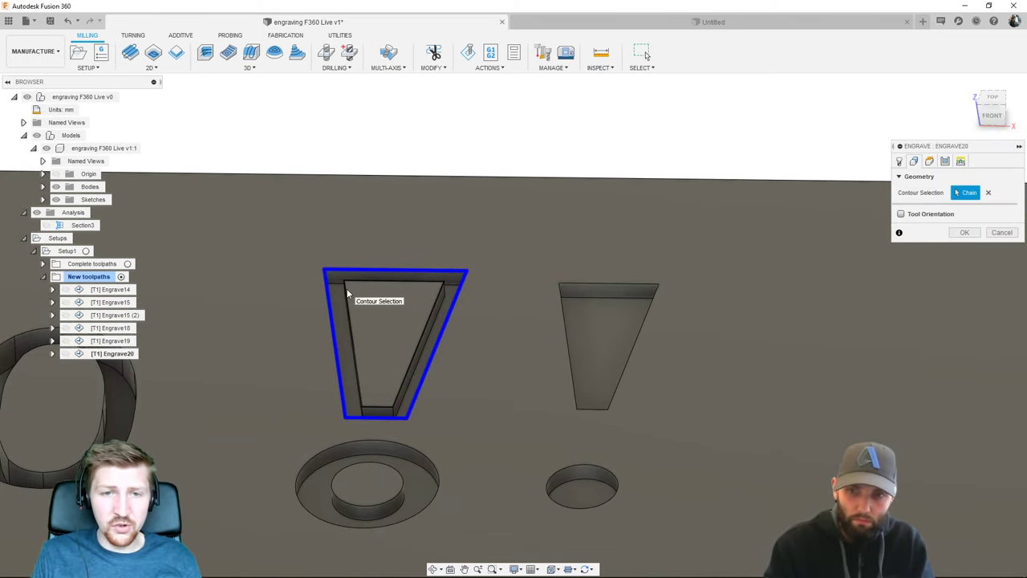
left_click(348, 294)
left_click(345, 442)
left_click(359, 462)
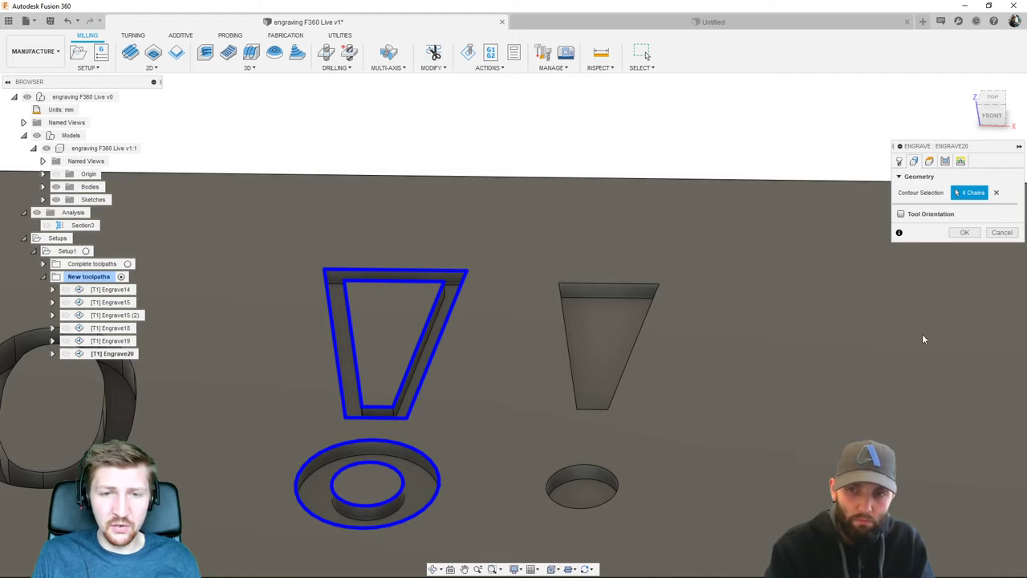
left_click(965, 232)
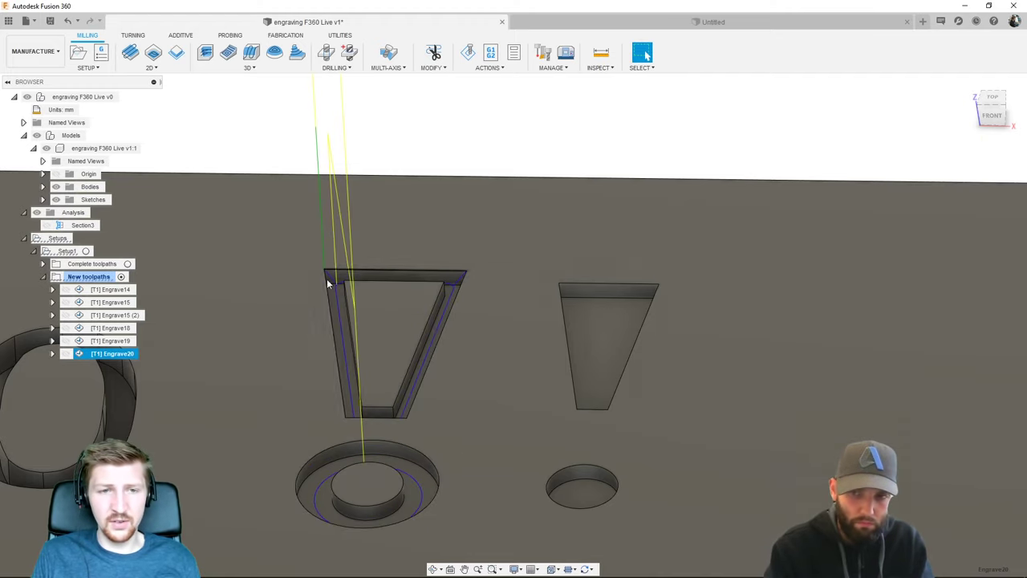
- Orbit and pan to inspect Engrave20's paths around the ring pocket
middle_click_drag(384, 318, 319, 272, "shift")
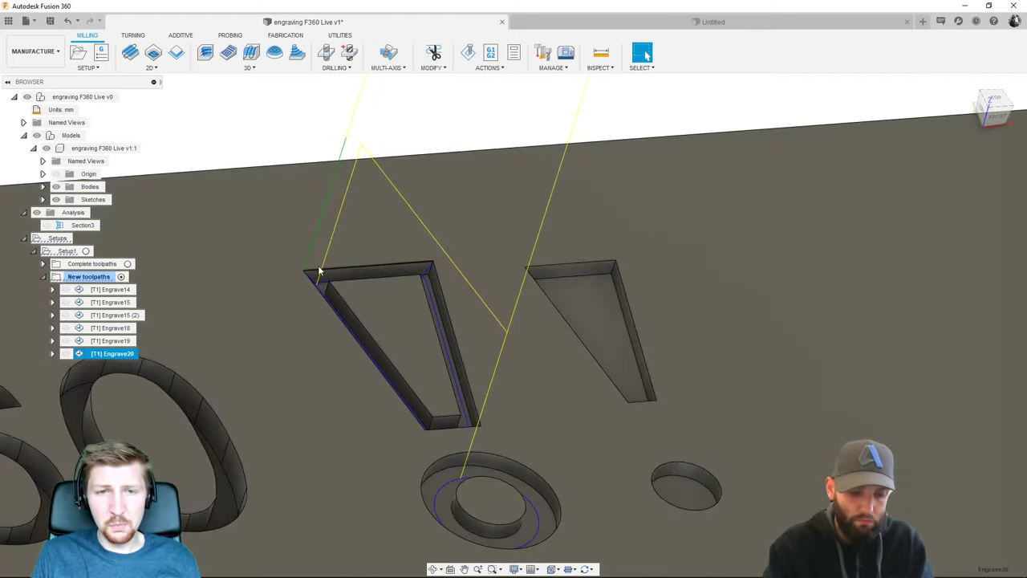
scroll(338, 277, "up", 5)
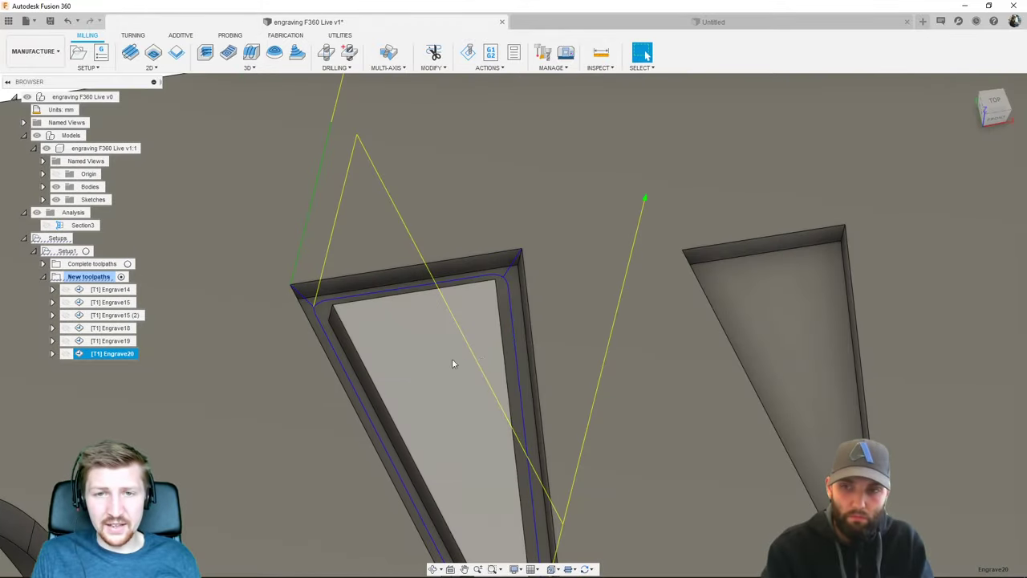
middle_click_drag(452, 364, 484, 360)
middle_click_drag(550, 465, 453, 403)
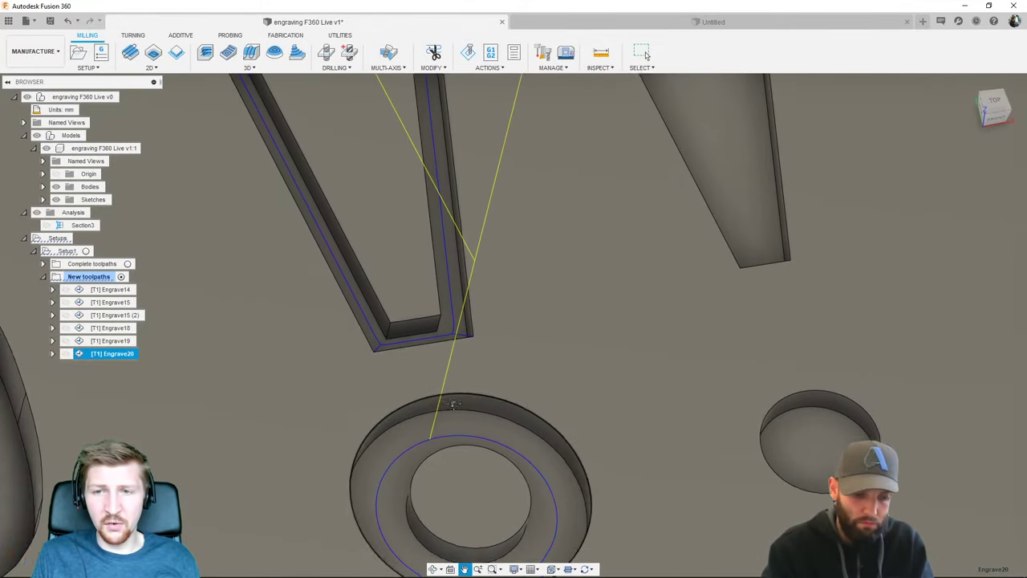
scroll(453, 403, "down", 5)
middle_click_drag(560, 378, 532, 349, "shift")
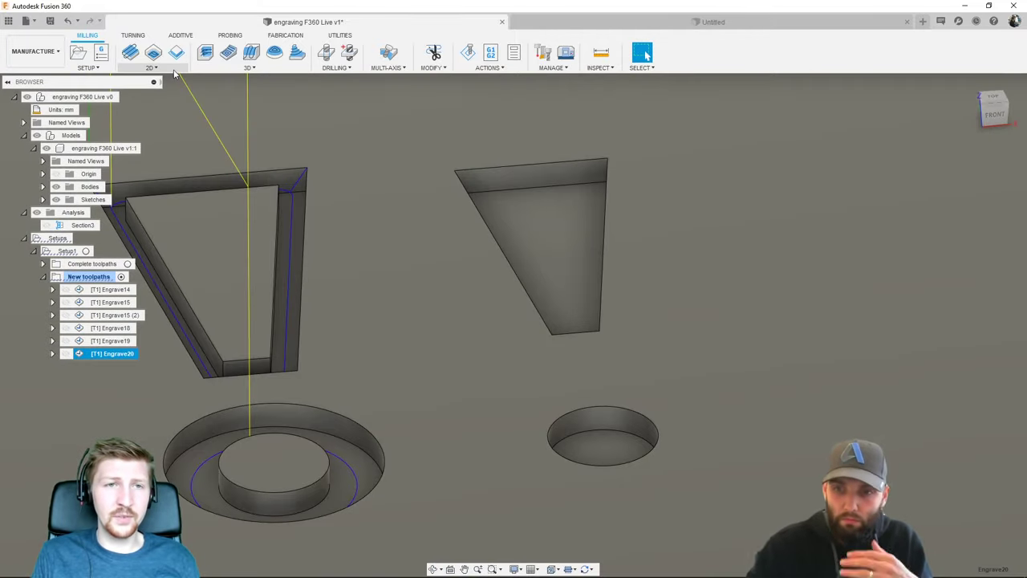
- Create Engrave21 on the solid exclamation mark's wedge and dot contours, then hide the model bodies
left_click(178, 68)
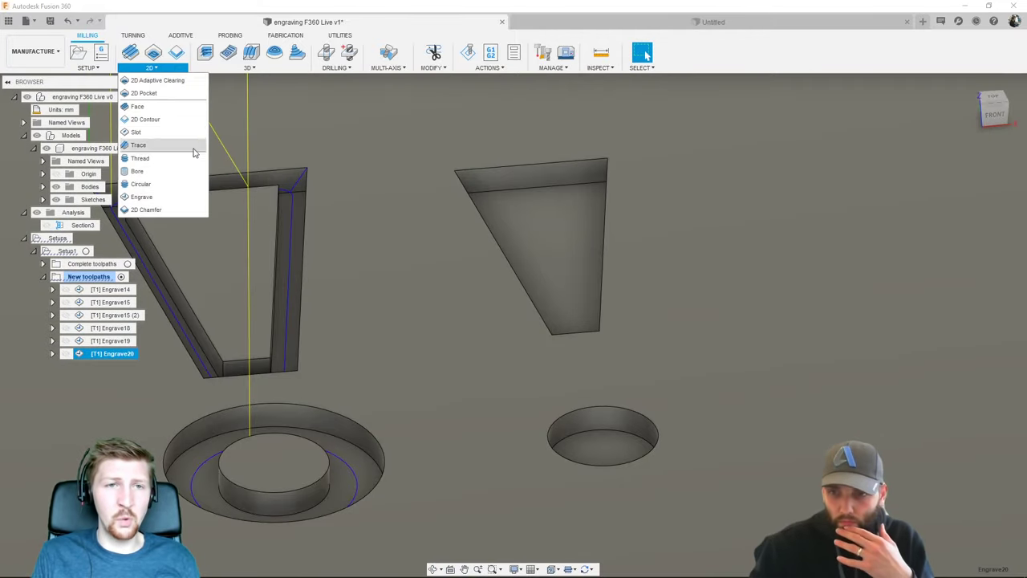
left_click(141, 197)
left_click(532, 163)
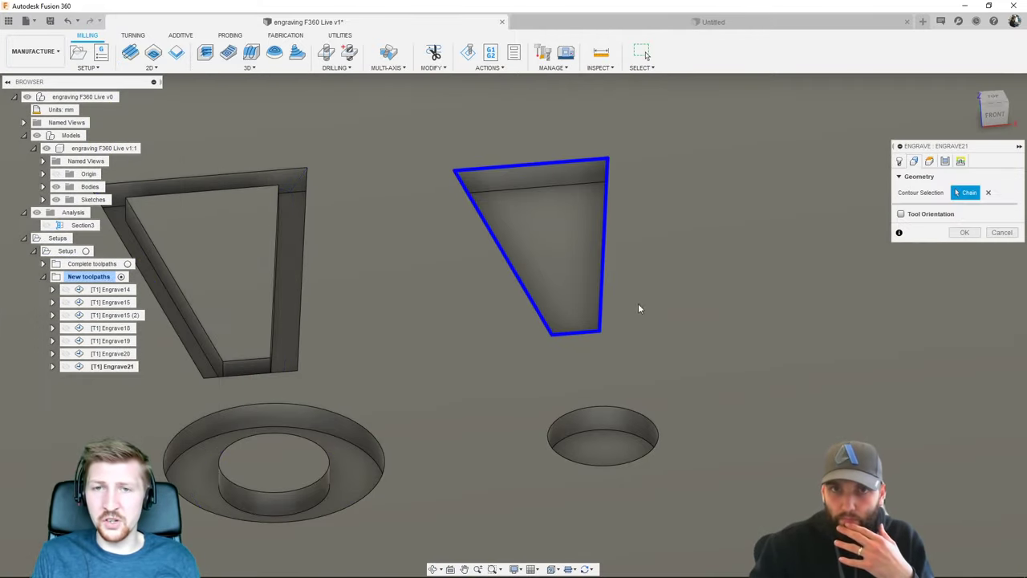
left_click(624, 410)
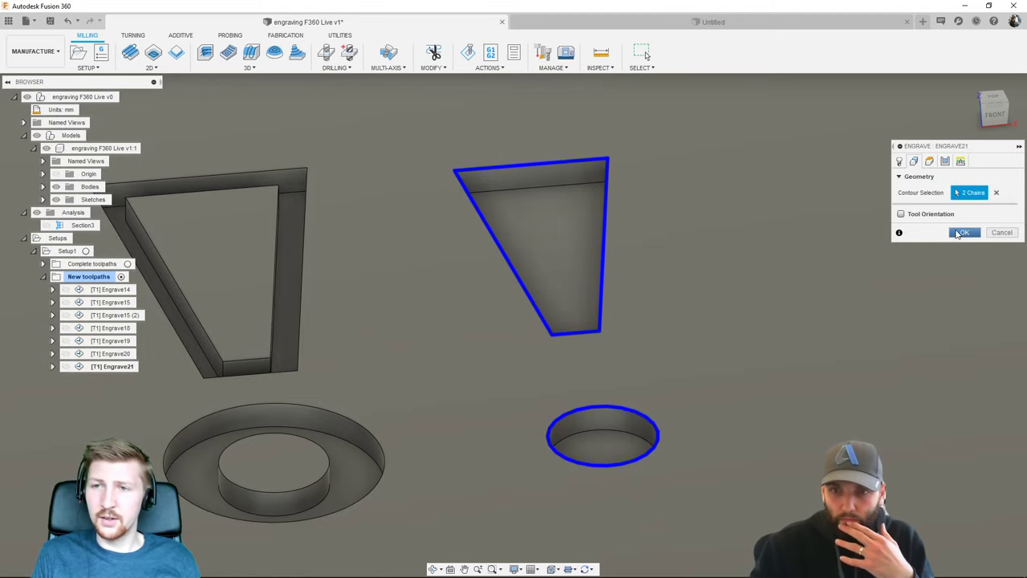
left_click(957, 233)
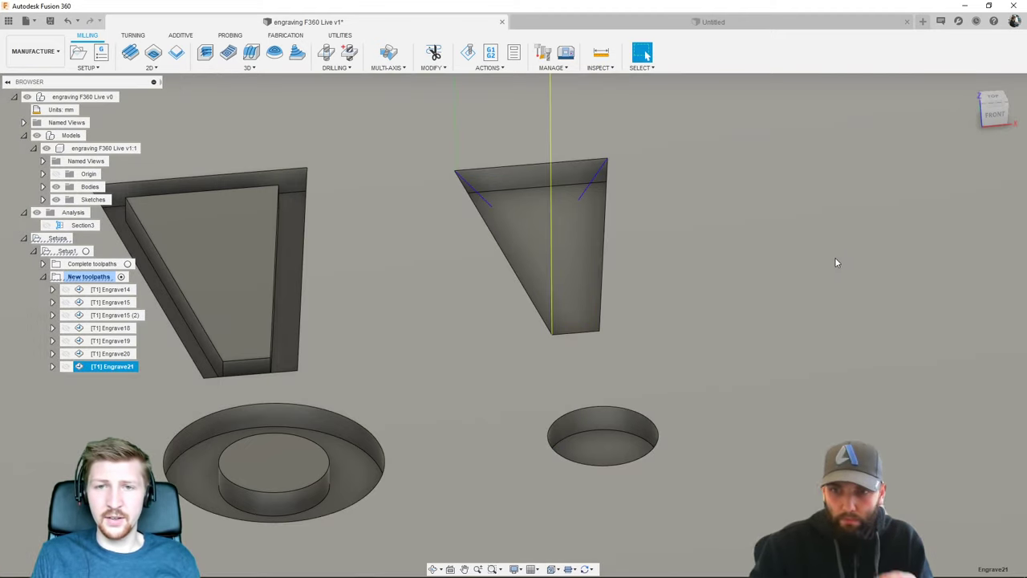
middle_click_drag(835, 257, 484, 463, "shift")
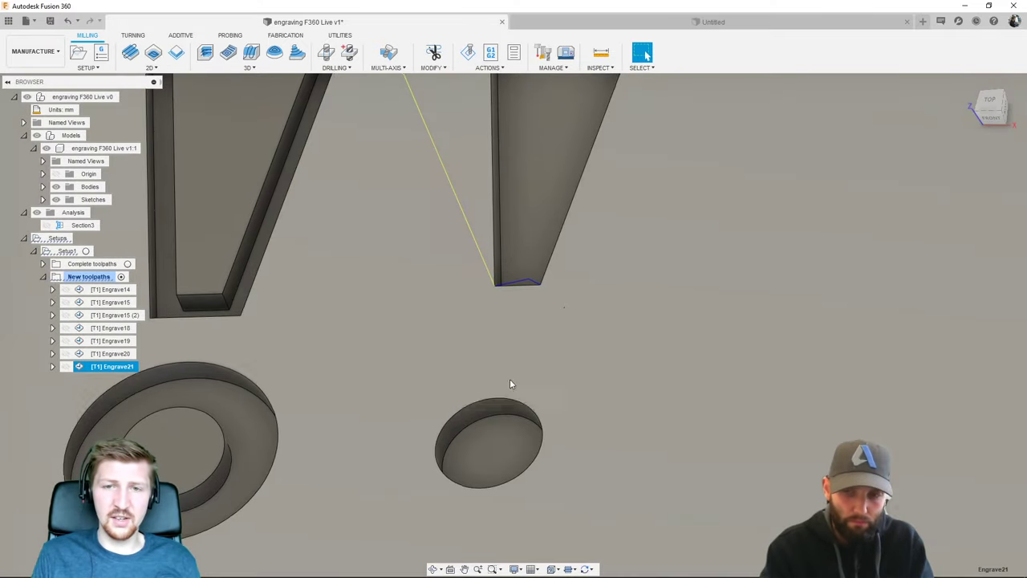
middle_click_drag(509, 379, 544, 394)
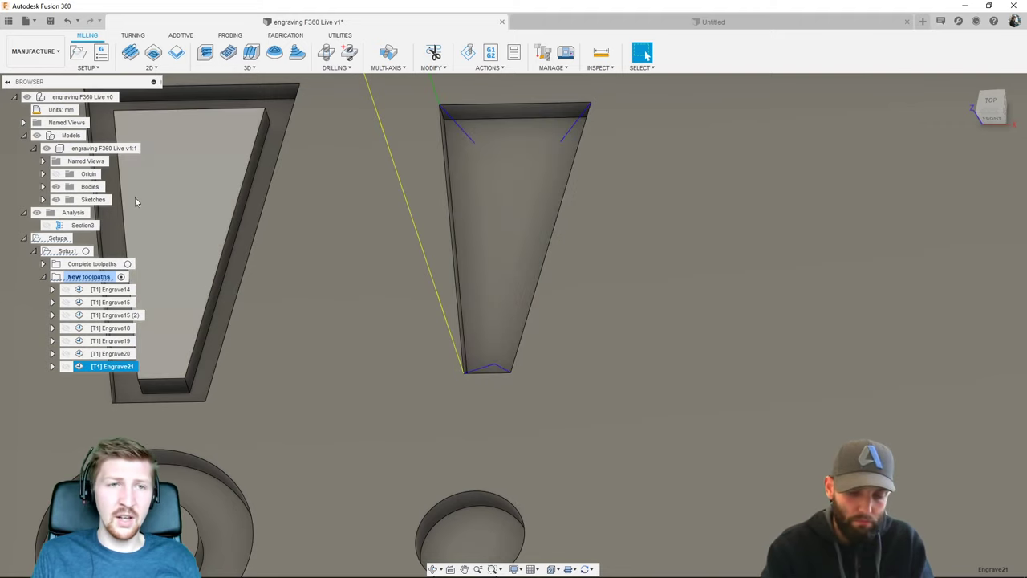
left_click(36, 136)
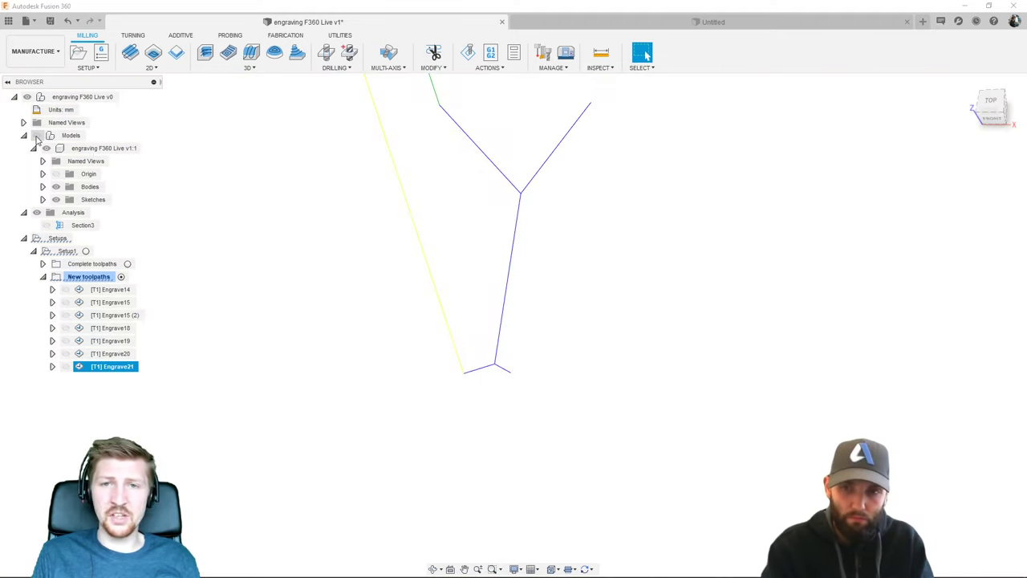
- Show the model bodies again and tilt the view to see the pocket walls
left_click(36, 135)
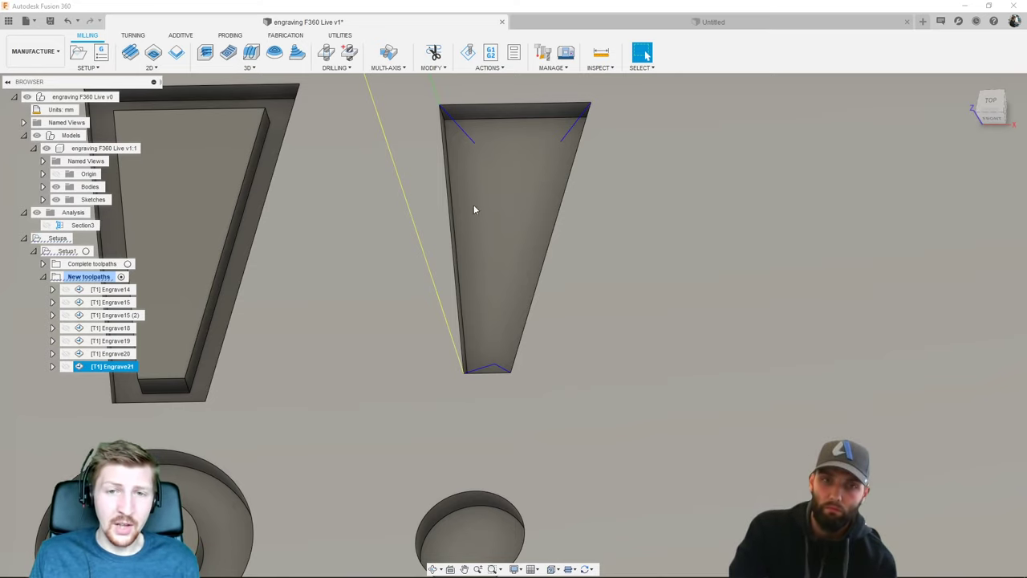
middle_click_drag(475, 211, 426, 378, "shift")
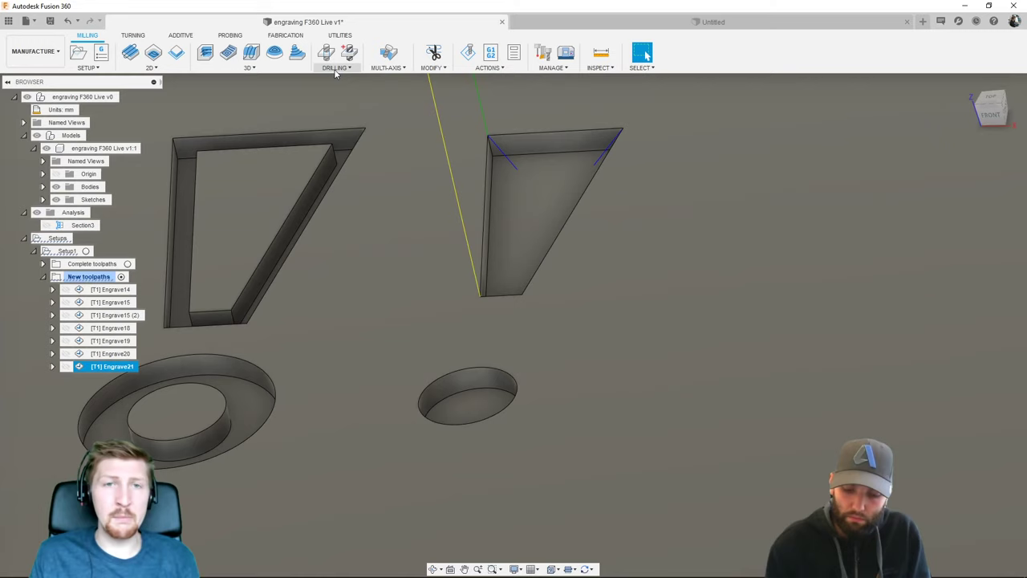
- Create Drill2 on the exclamation mark's dot hole wall, then select Engrave21
left_click(336, 68)
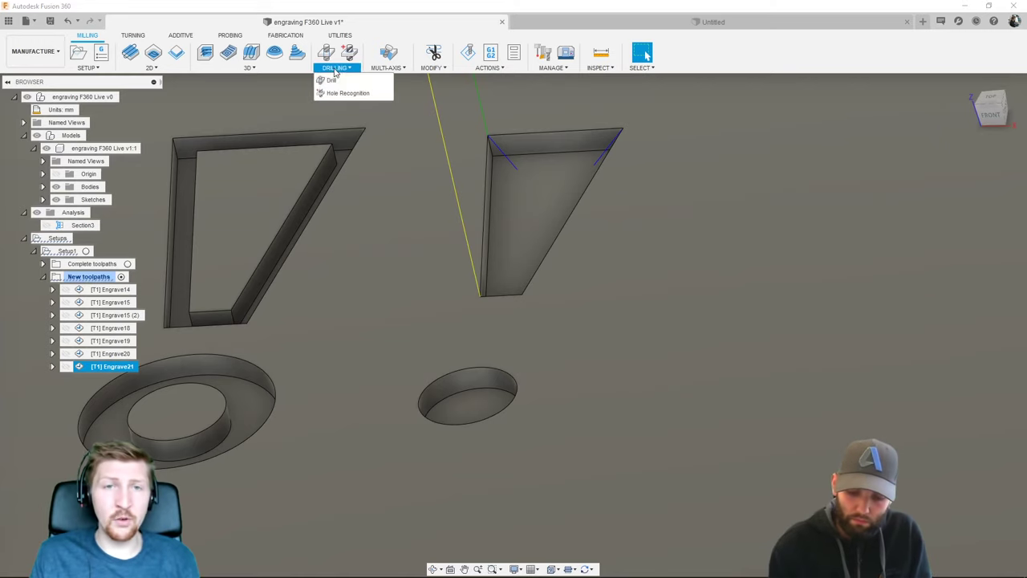
left_click(329, 81)
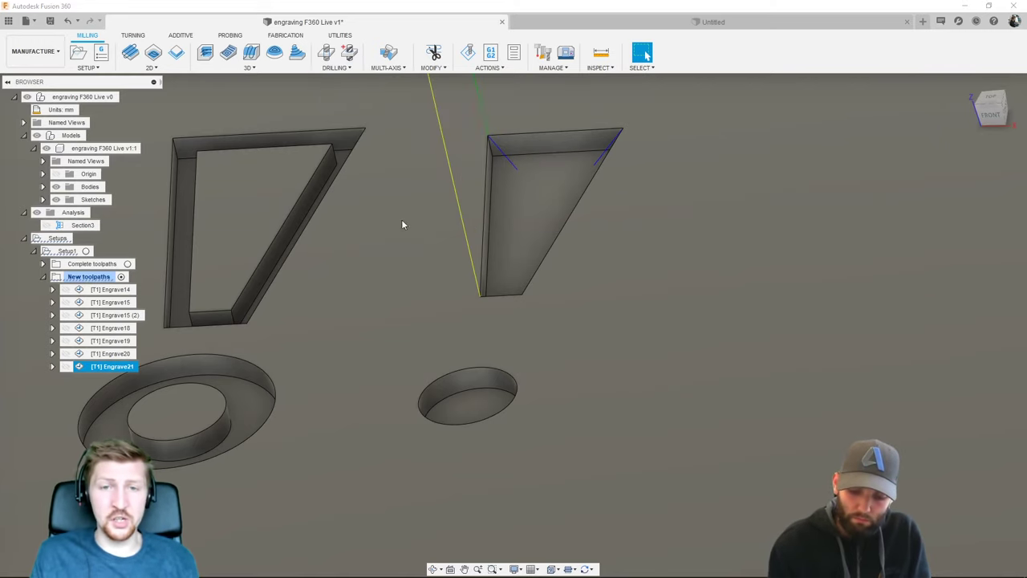
left_click(485, 374)
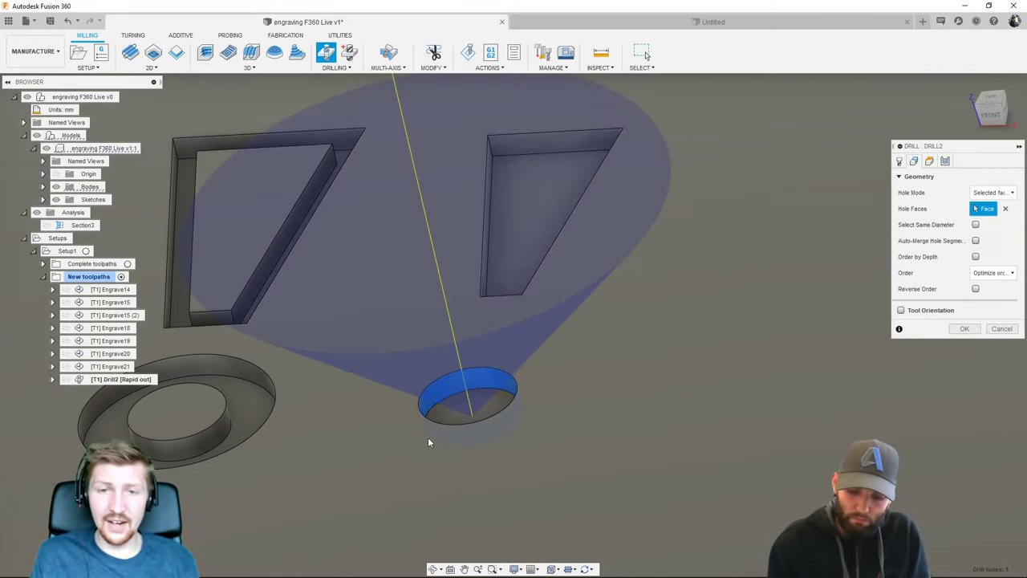
middle_click_drag(486, 412, 562, 396, "shift")
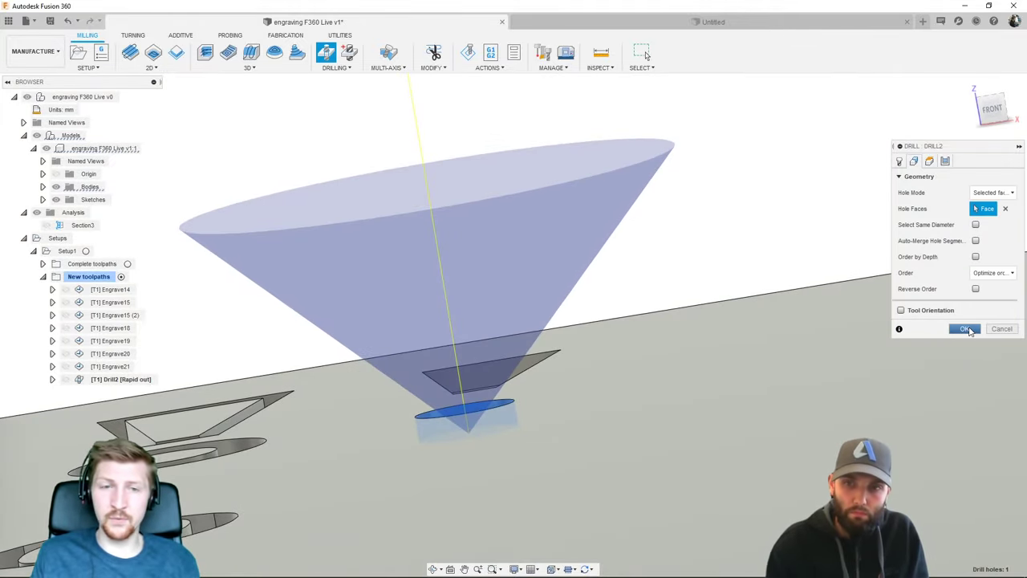
left_click(966, 329)
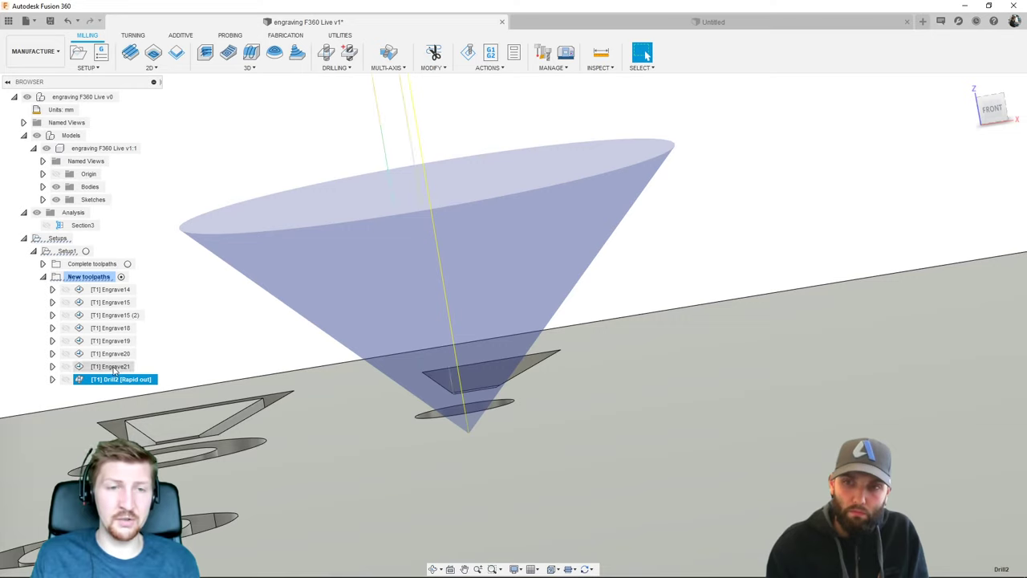
left_click(113, 366)
middle_click_drag(682, 314, 595, 325, "shift")
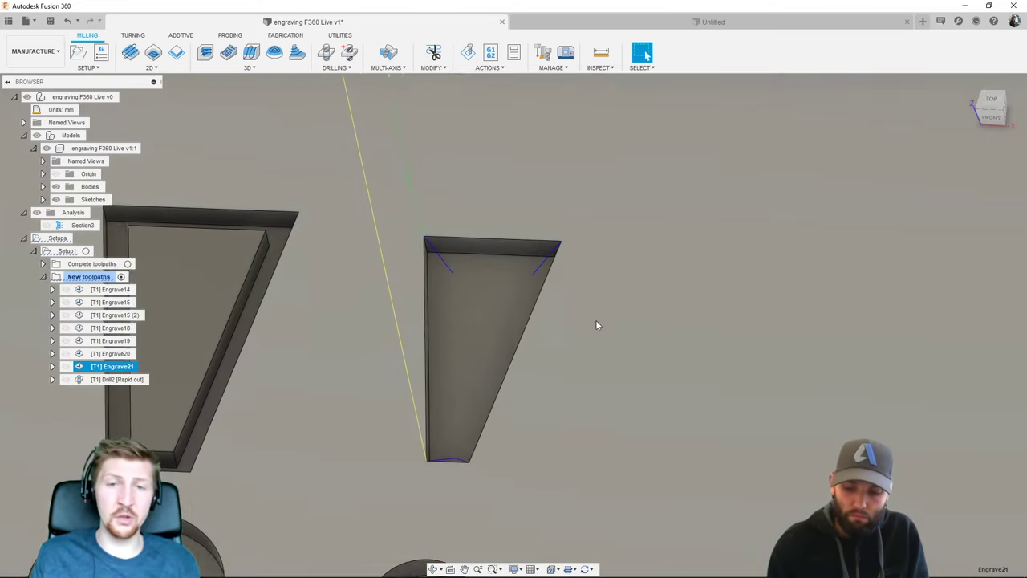
- Set Engrave21's Bottom Height From to Selection using the pocket floor face, then regenerate
scroll(596, 324, "down", 3)
middle_click_drag(537, 408, 527, 284, "shift")
scroll(528, 284, "up", 2)
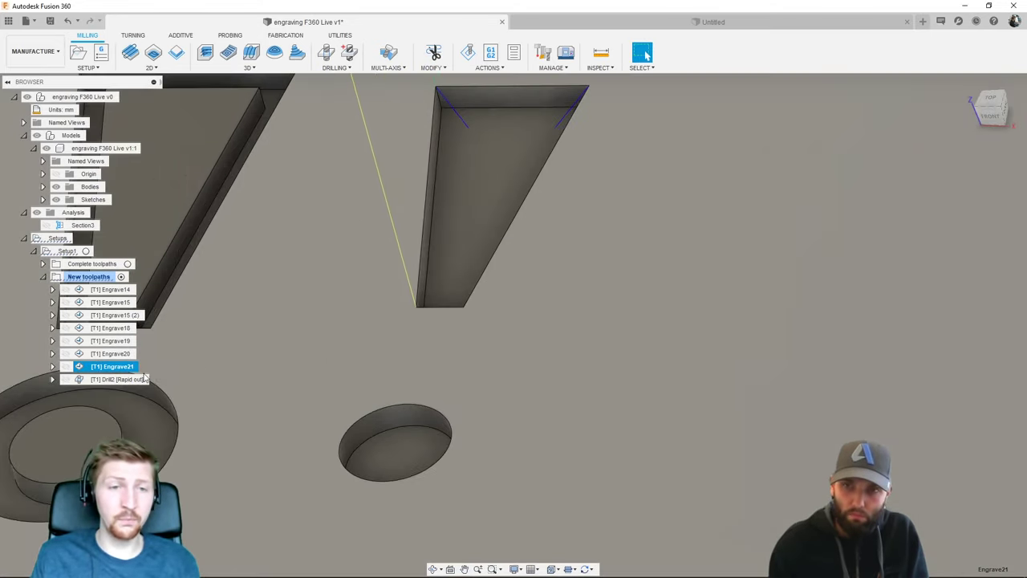
right_click(92, 368)
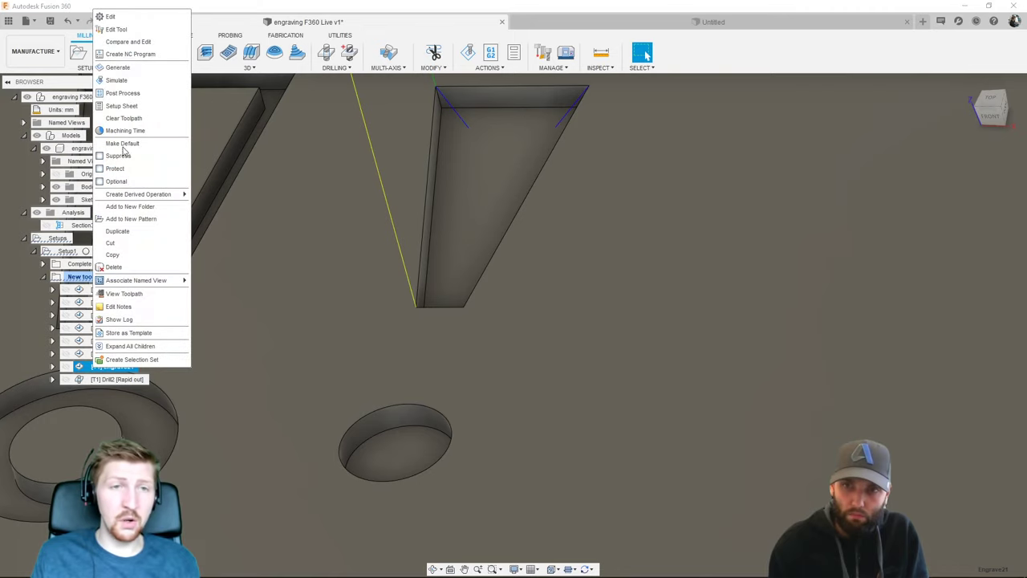
left_click(111, 16)
left_click(929, 160)
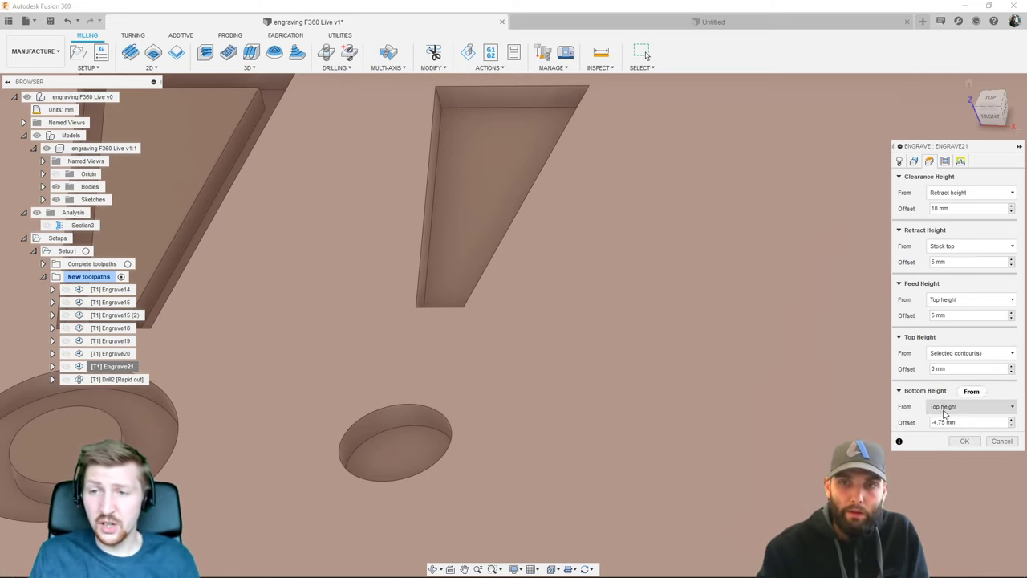
left_click(963, 407)
left_click(963, 527)
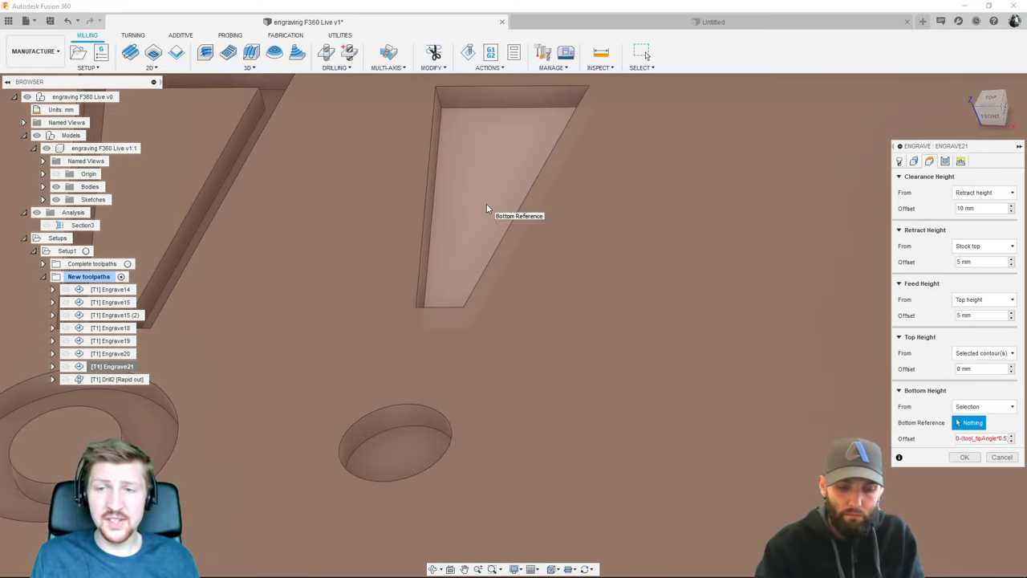
left_click(488, 211)
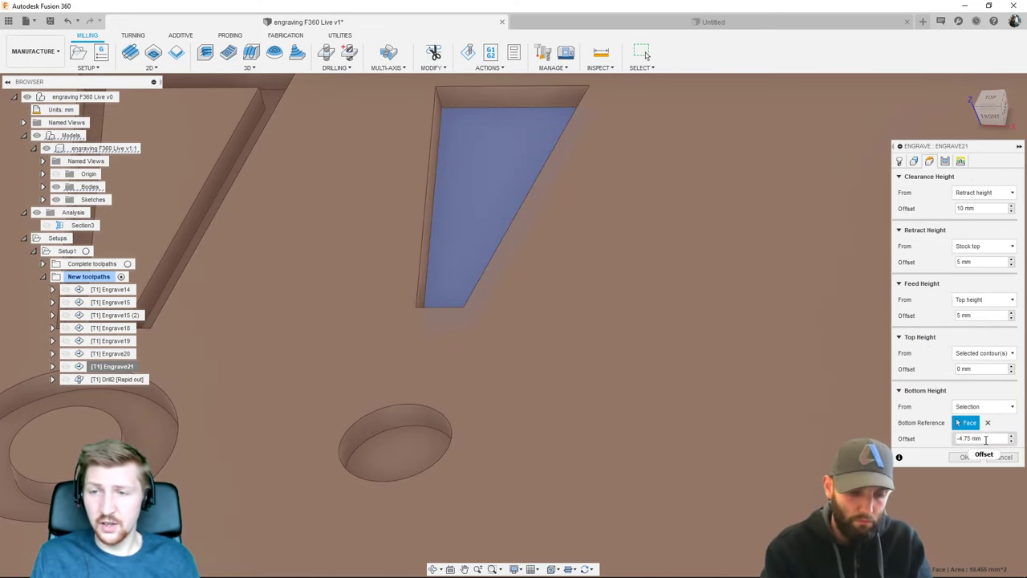
left_click(985, 438)
left_click(964, 456)
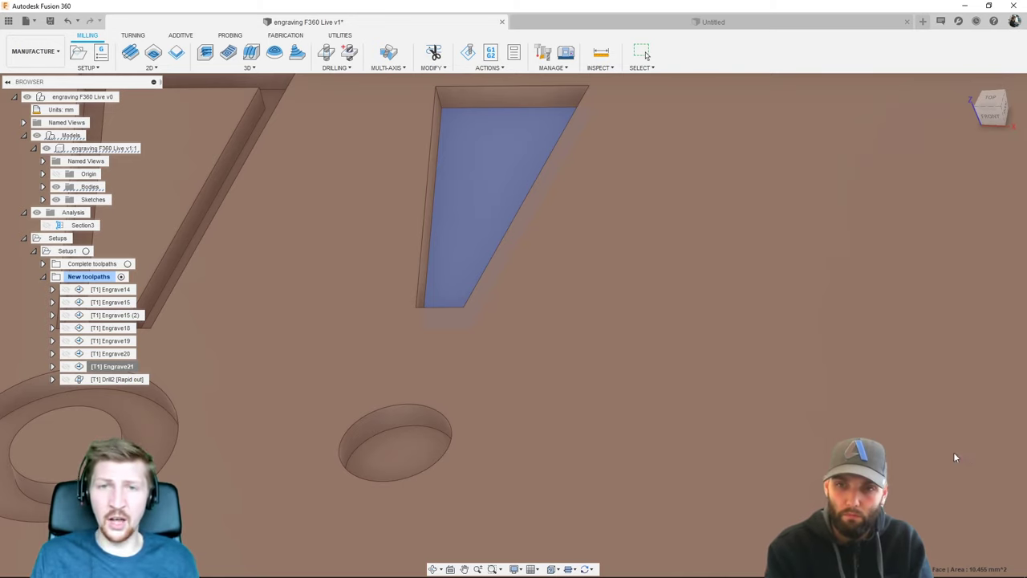
- Orbit around the pocket and hole to inspect the regenerated Engrave21 toolpath
middle_click_drag(552, 296, 526, 137, "shift")
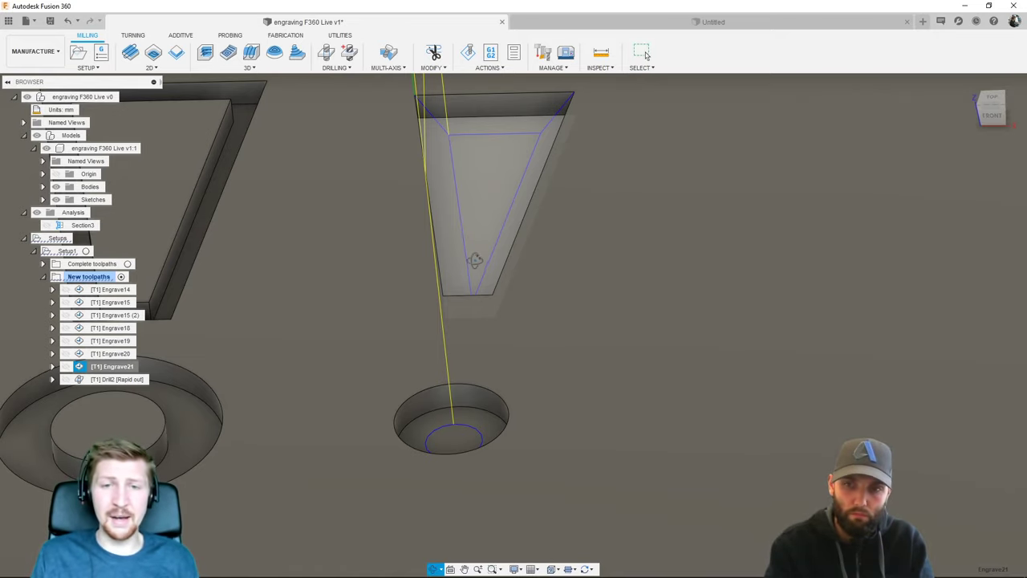
middle_click_drag(475, 202, 532, 425, "shift")
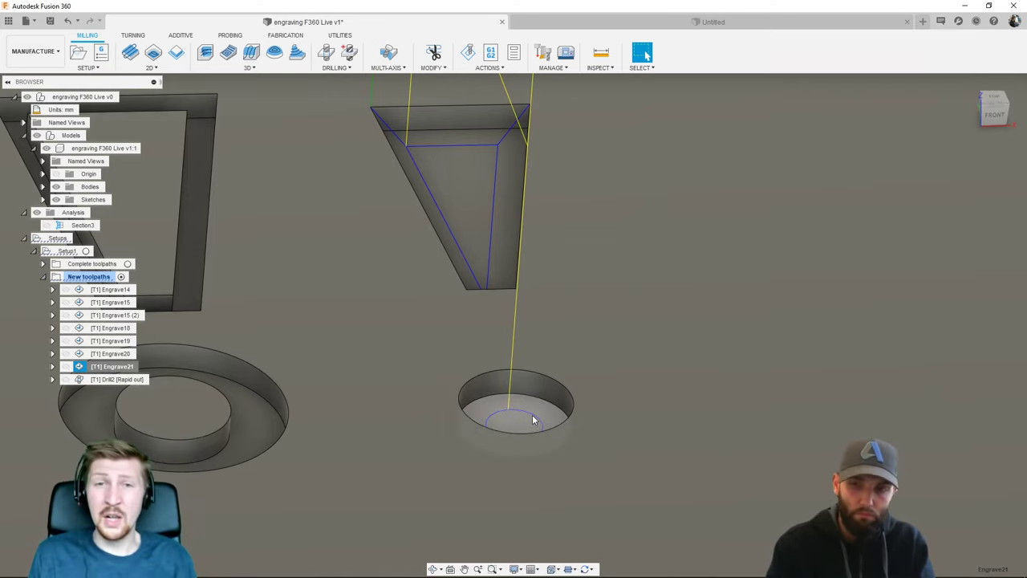
right_click(115, 371)
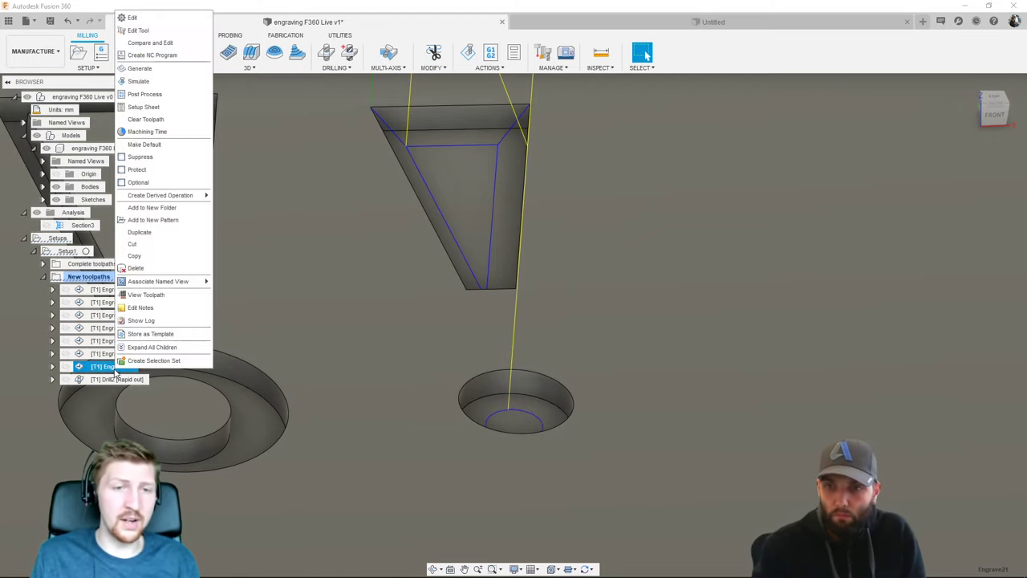
- Simulate Engrave21 cutting the tapered stem and conical dot pocket, then exit the simulation
left_click(158, 83)
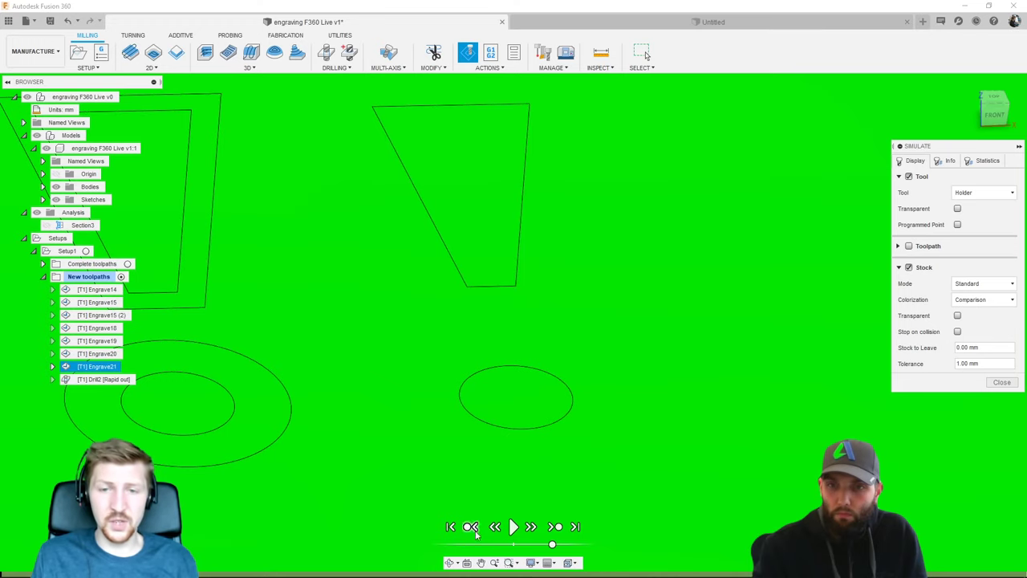
left_click(514, 527)
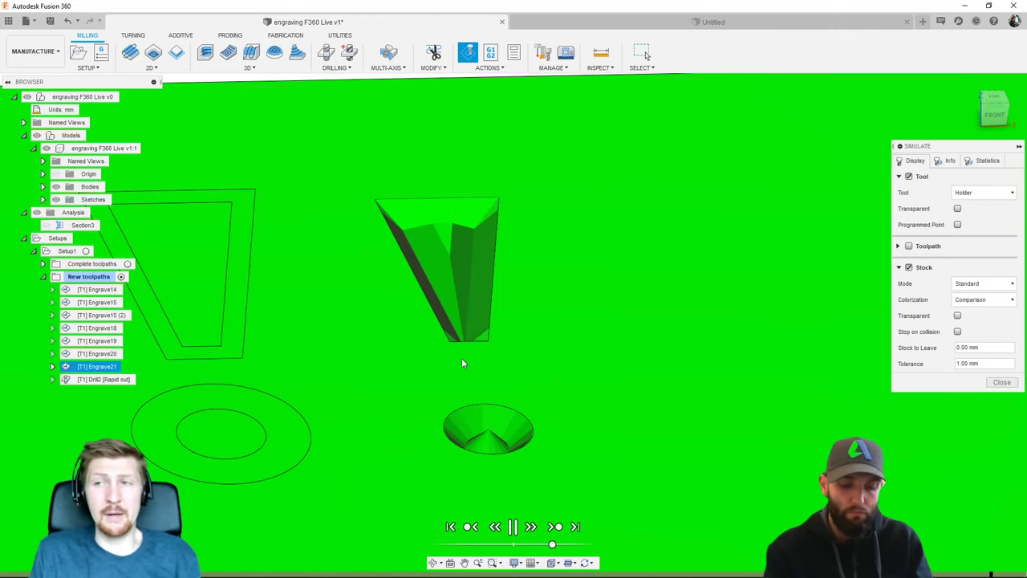
key("space")
middle_click_drag(467, 344, 513, 312, "shift")
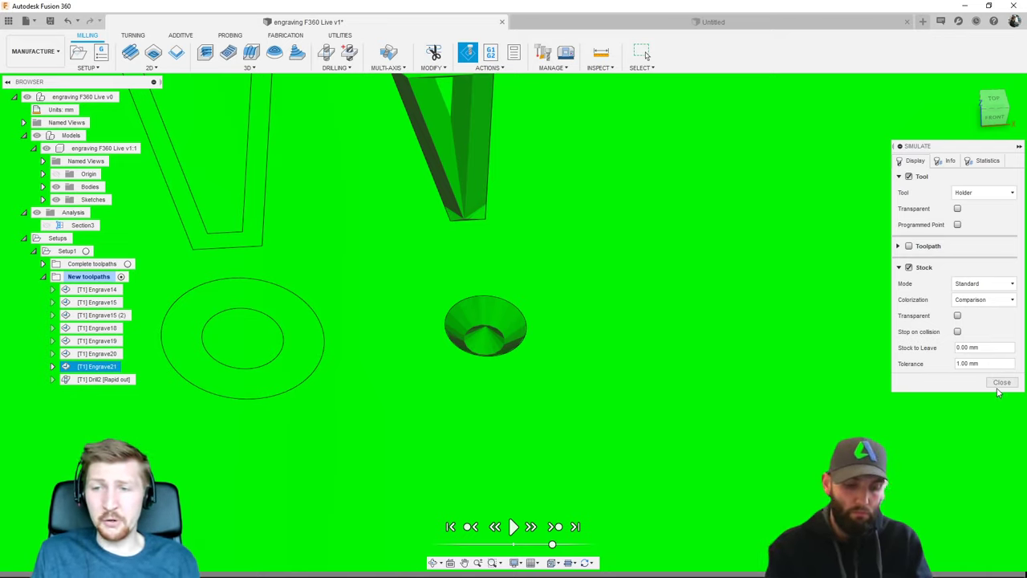
left_click(1001, 382)
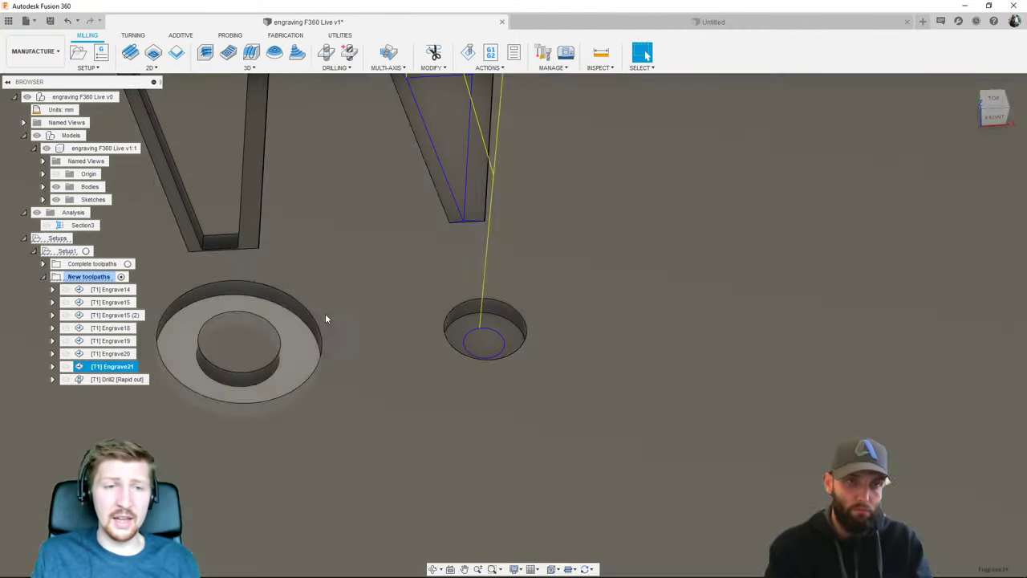
- Paste a copy of Engrave21 as Engrave21 (2), then select Drill2 to inspect its plunge
middle_click_drag(325, 313, 401, 434)
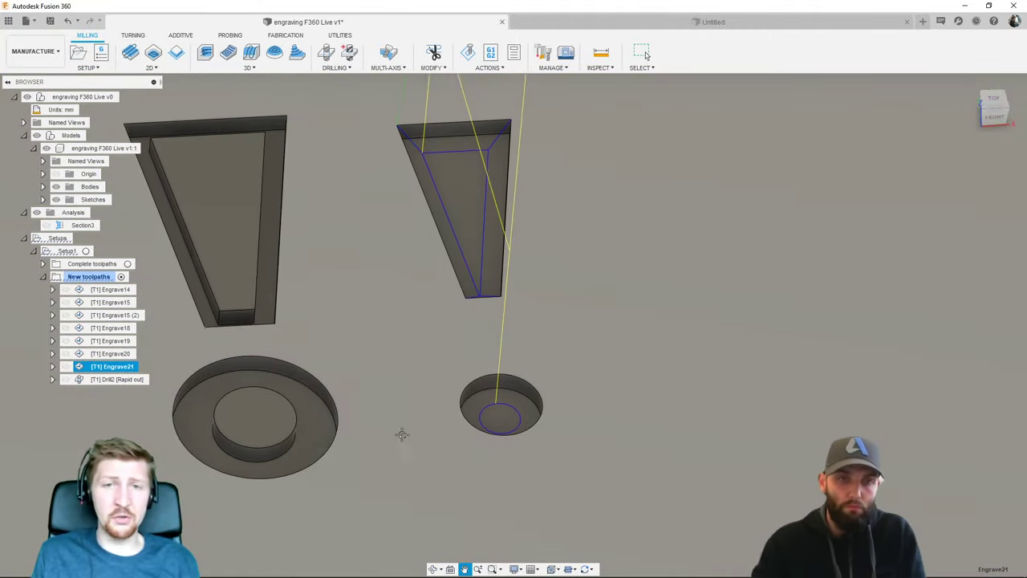
key("ctrl+v")
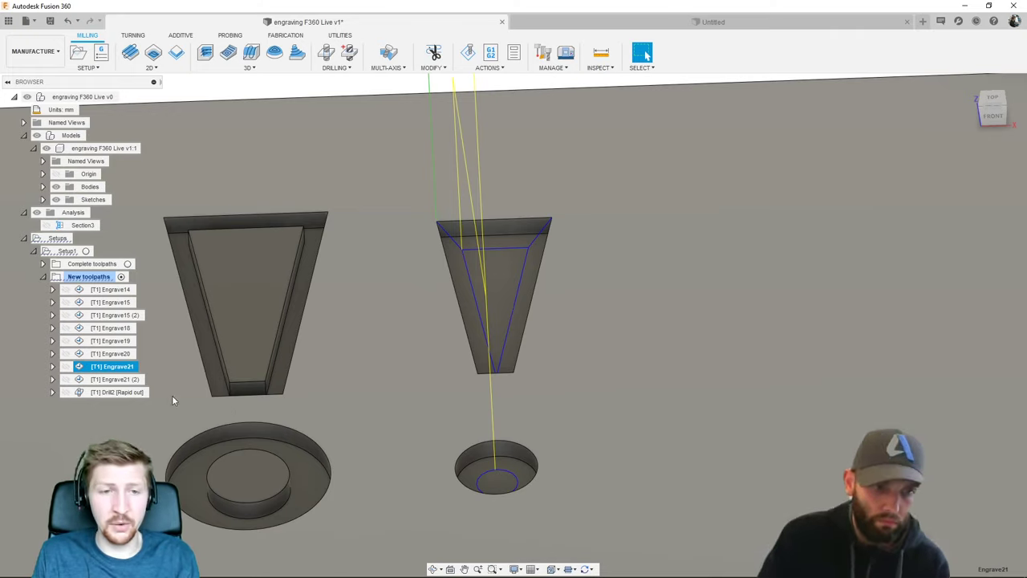
left_click(128, 391)
middle_click_drag(455, 391, 485, 397, "shift")
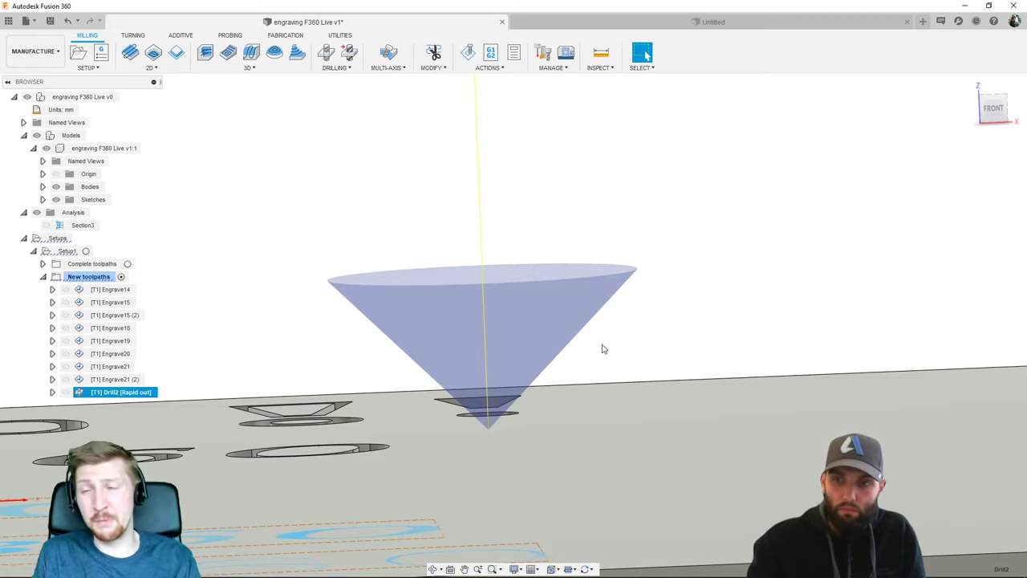
middle_click_drag(580, 350, 622, 417, "shift")
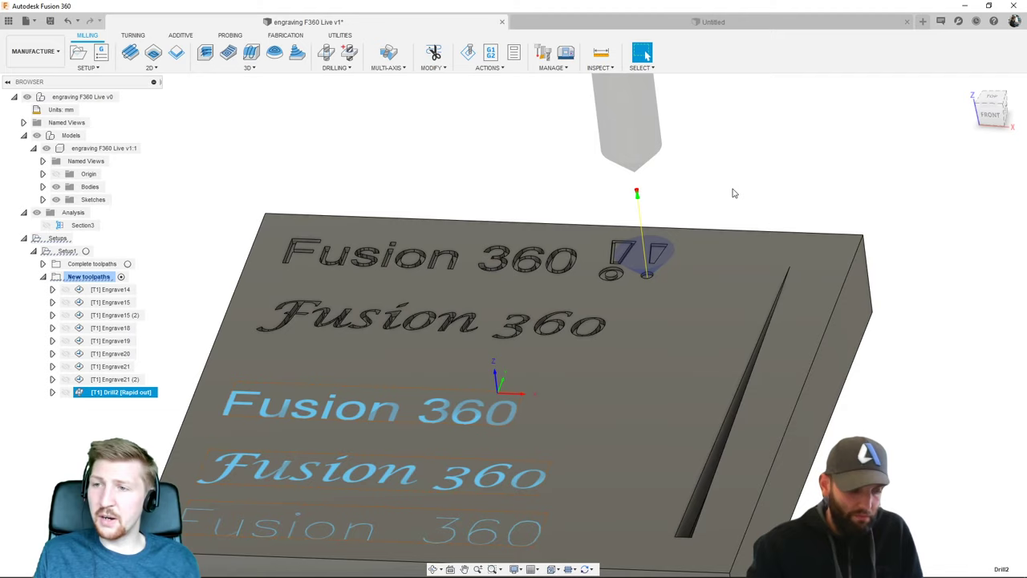
left_click(733, 196)
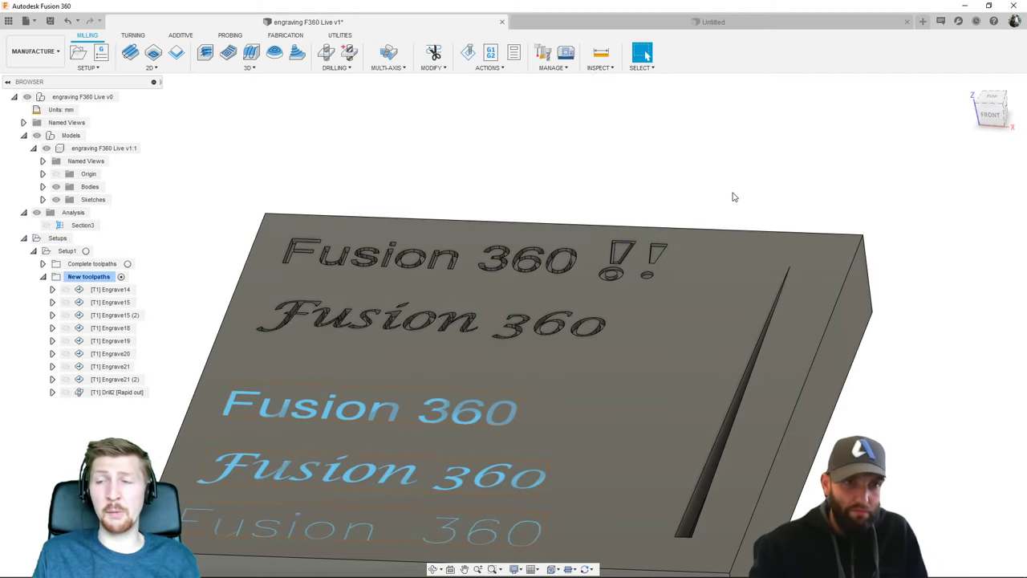